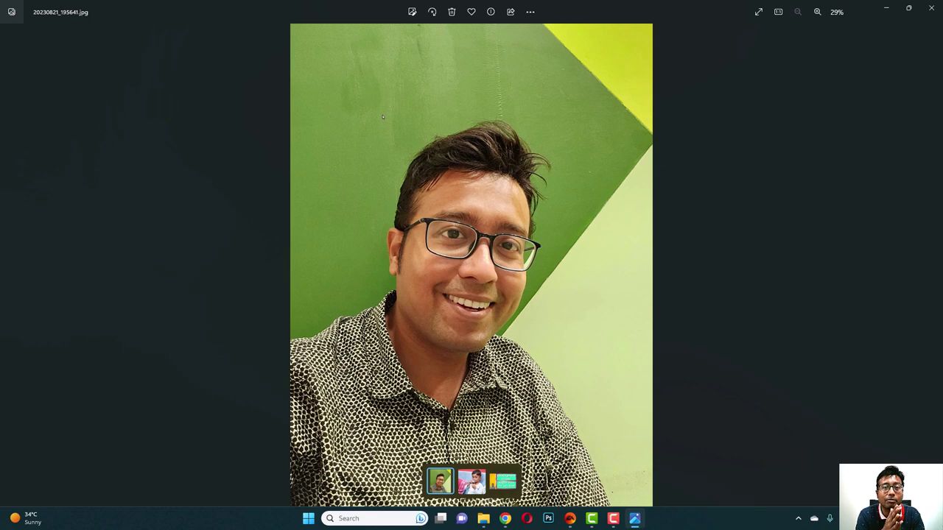
Step: Open 20230821_195641.jpg from the Pictures folder in Photoshop and duplicate its Background layer
click(930, 8)
click(567, 268)
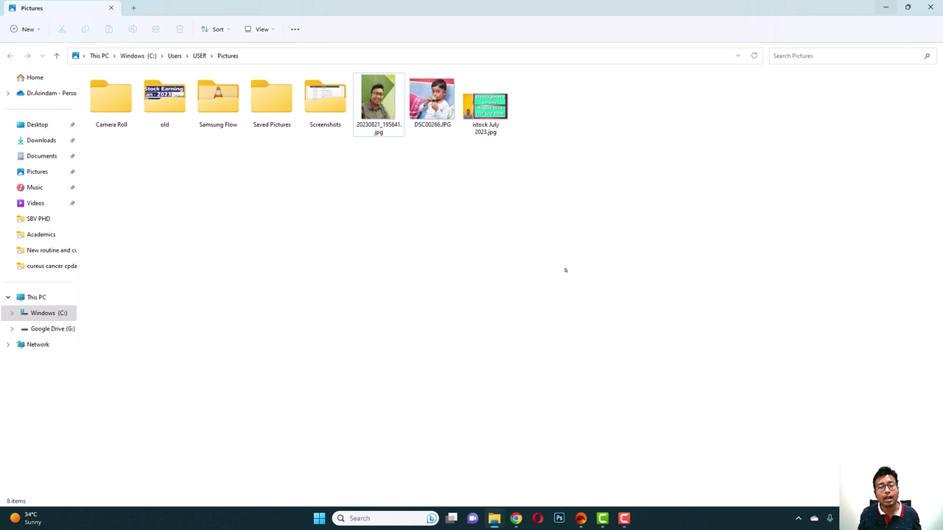
double_click(378, 104)
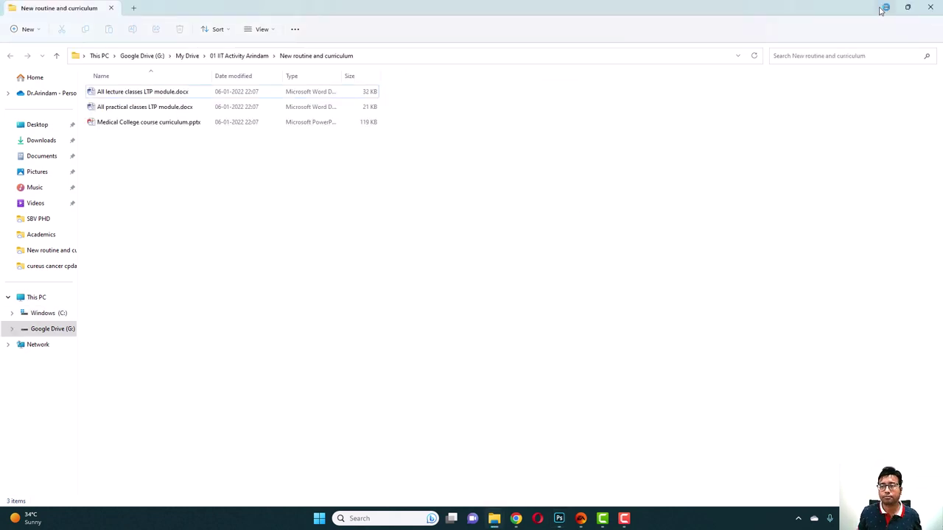
click(929, 7)
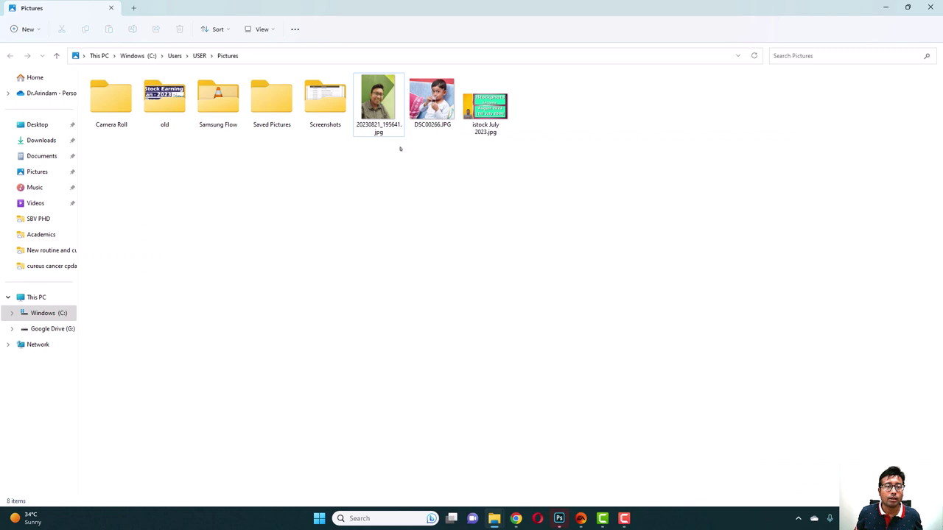
drag(381, 109, 503, 257)
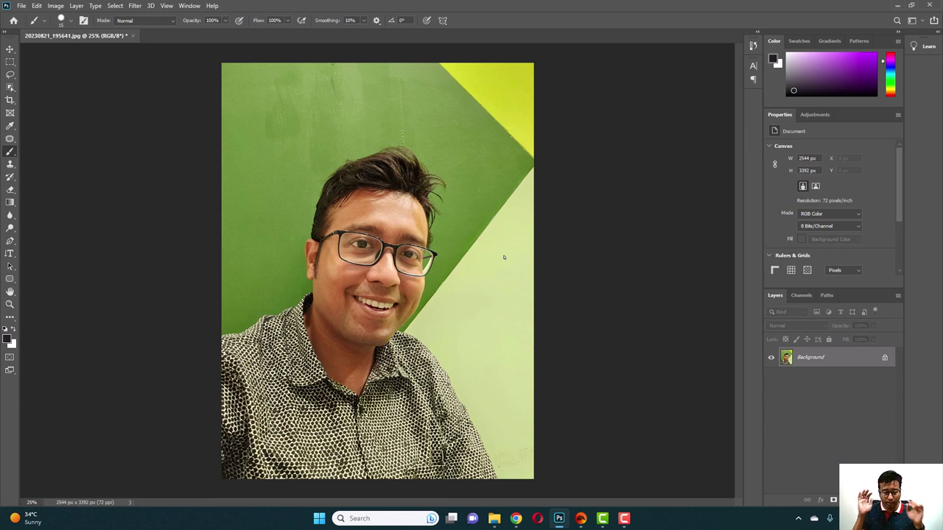
key(ctrl+j)
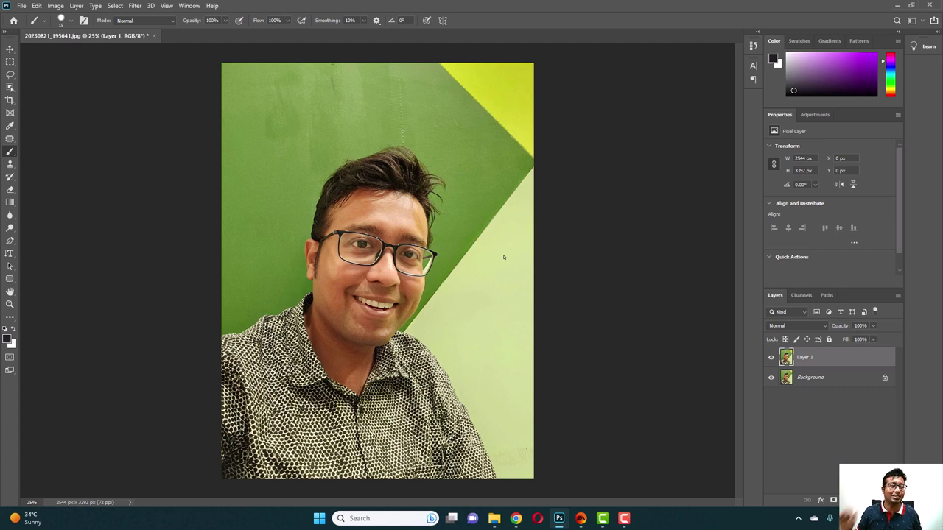
click(10, 100)
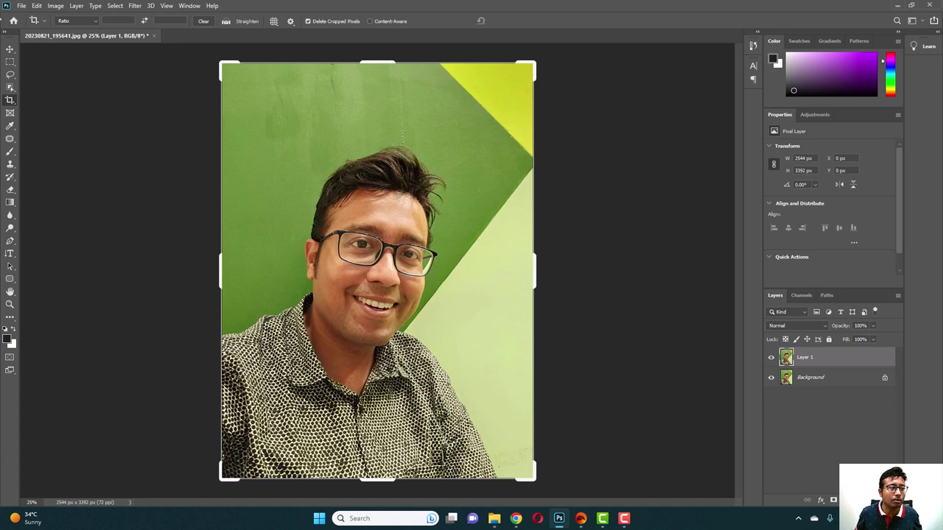
click(10, 48)
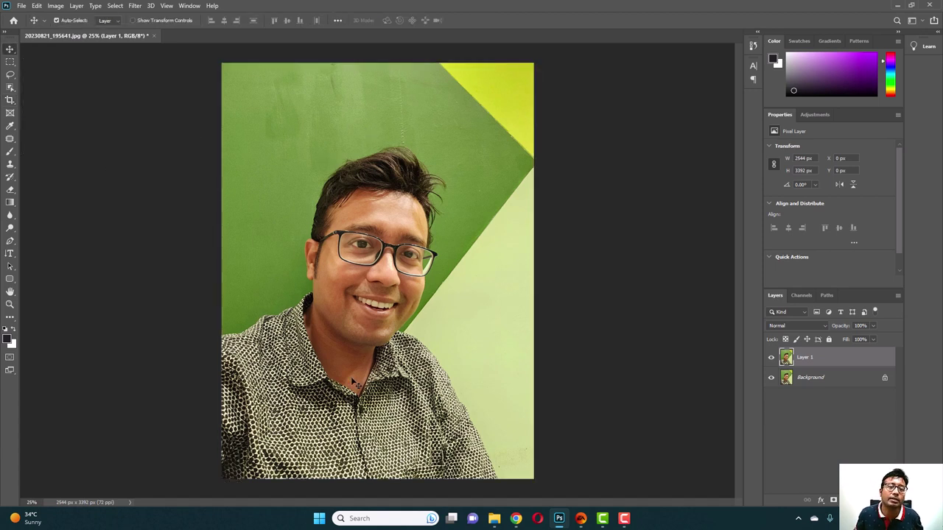
click(10, 74)
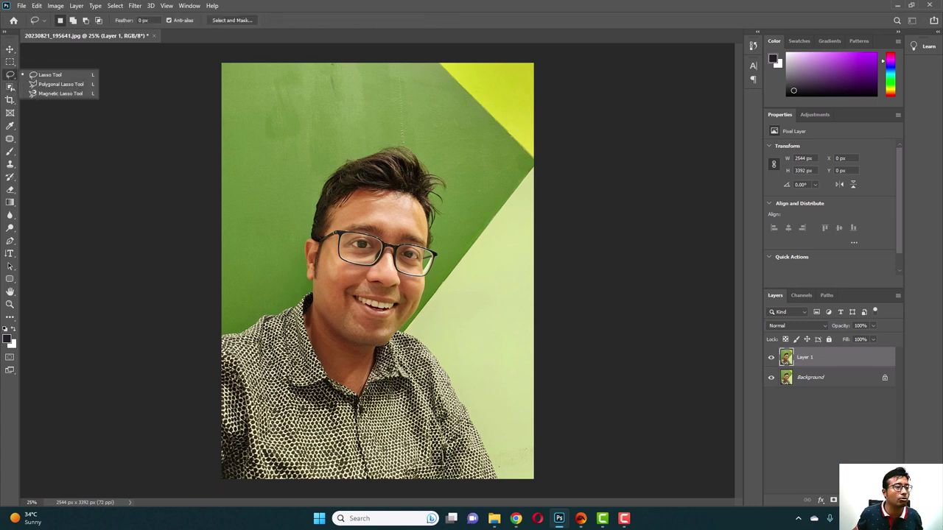
Step: Copy the man to a new layer using Select Subject, and hide Layer 1 and the Background layer
key(shift+w)
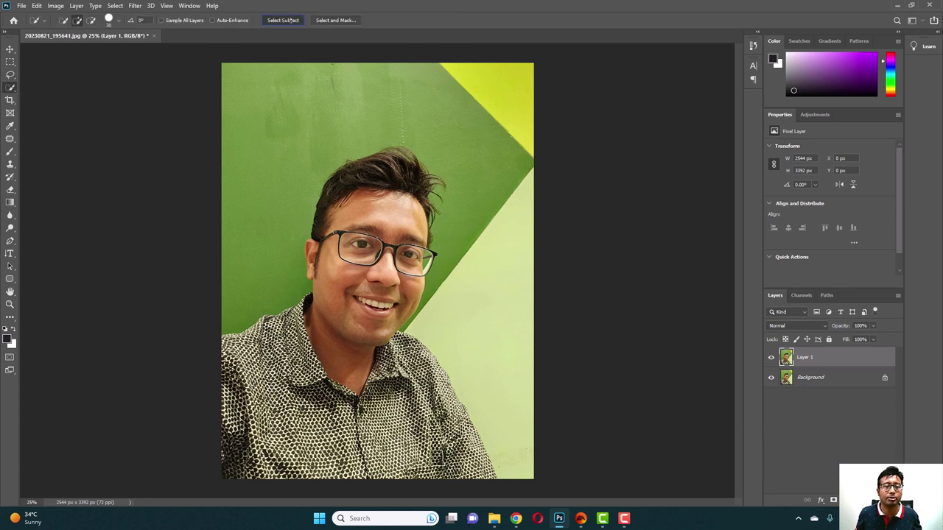
click(283, 20)
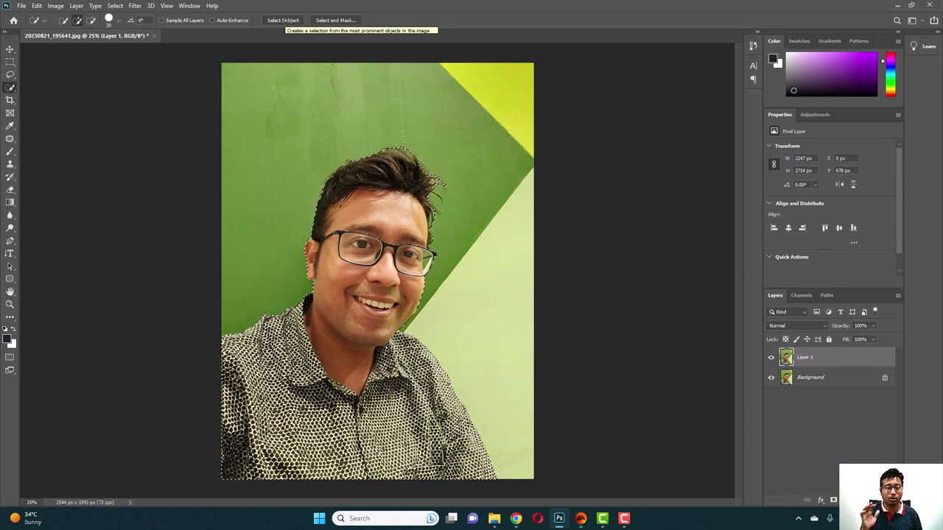
key(ctrl+j)
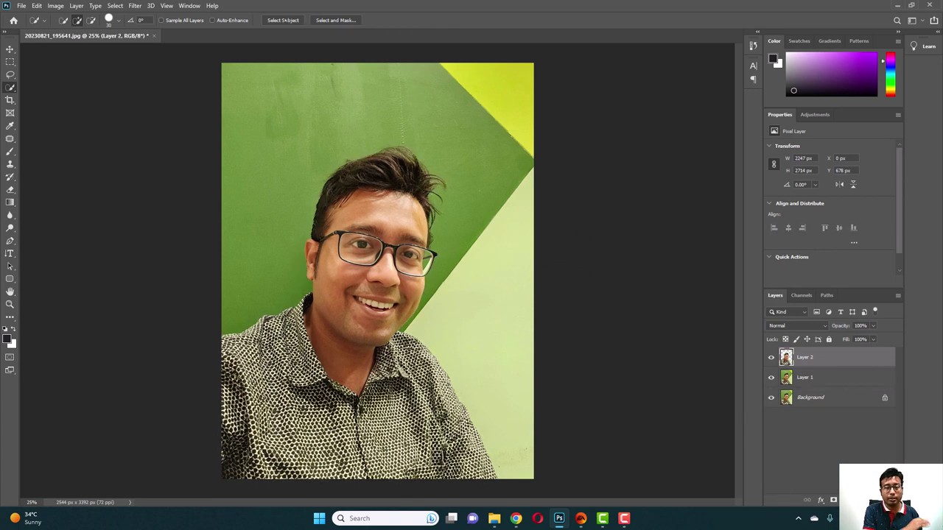
click(771, 377)
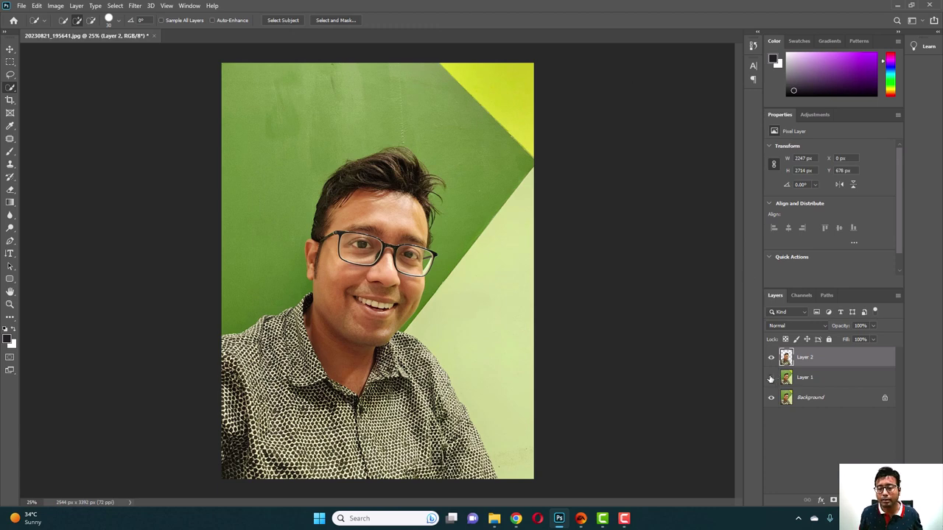
click(771, 398)
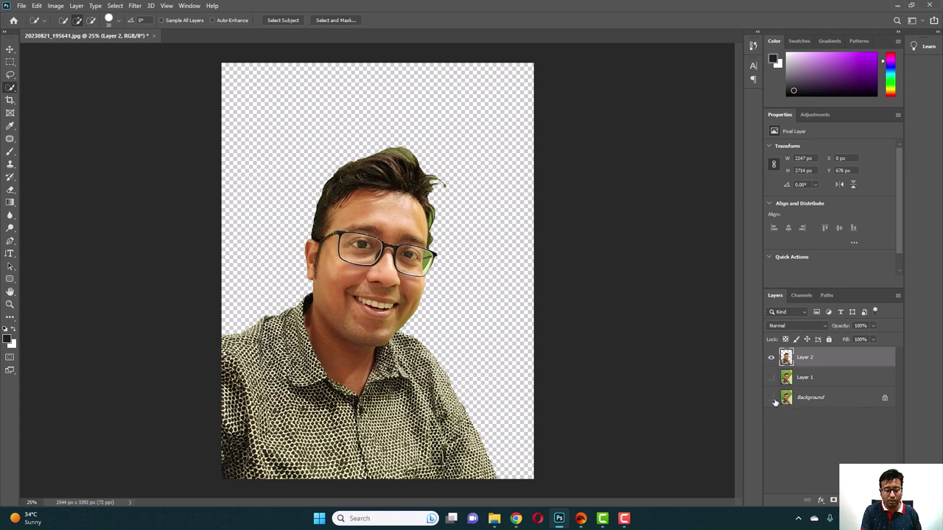
Step: Quick-select the green background below the glasses' temple arm inside the lens, exclude the rim, and delete the selected area
key(ctrl+plus)
key(ctrl+plus)
key(ctrl+plus)
key(ctrl+plus)
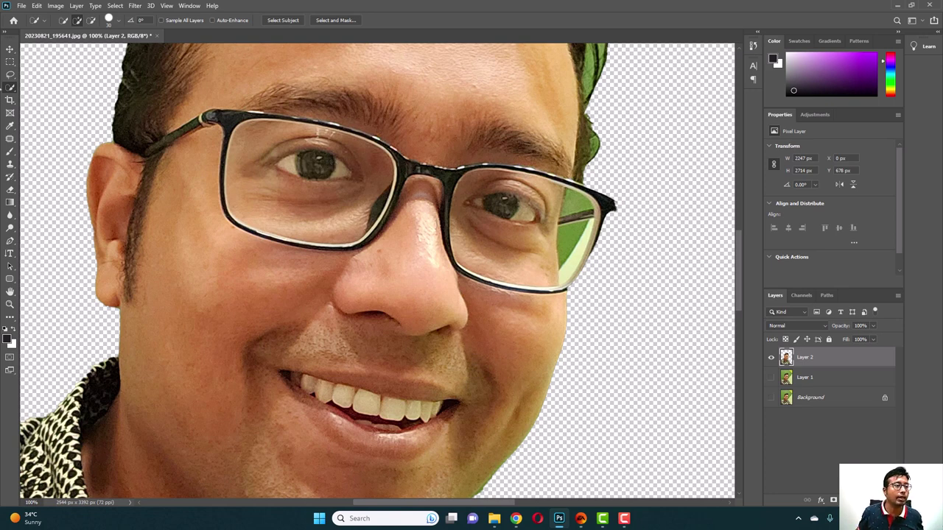
right_click(10, 86)
click(59, 96)
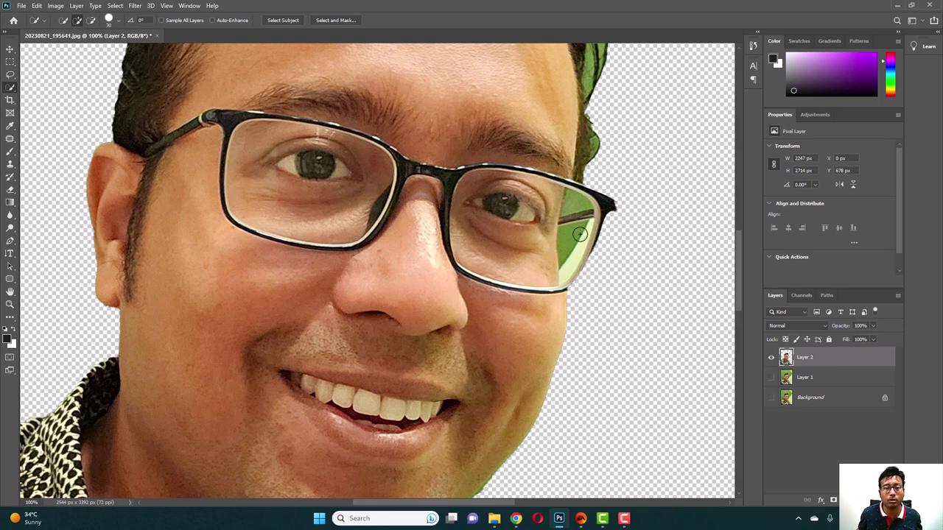
click(581, 235)
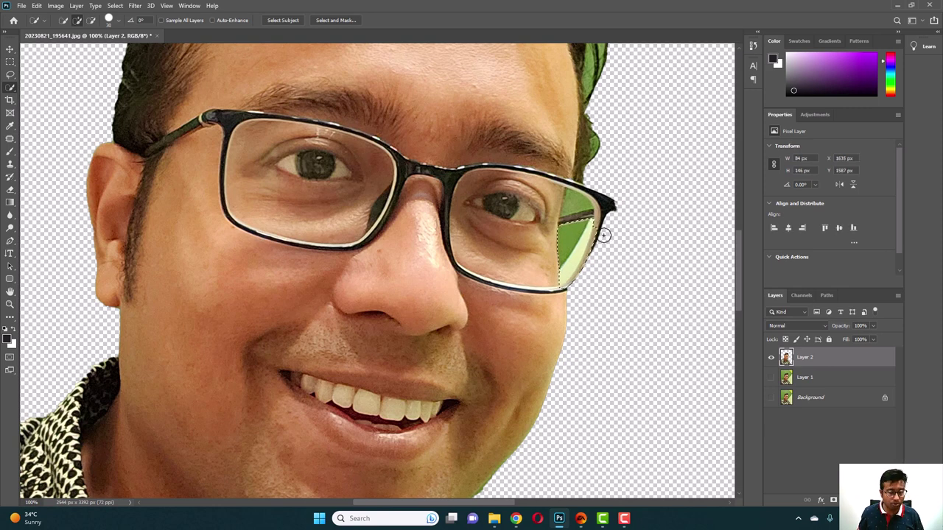
key(alt)
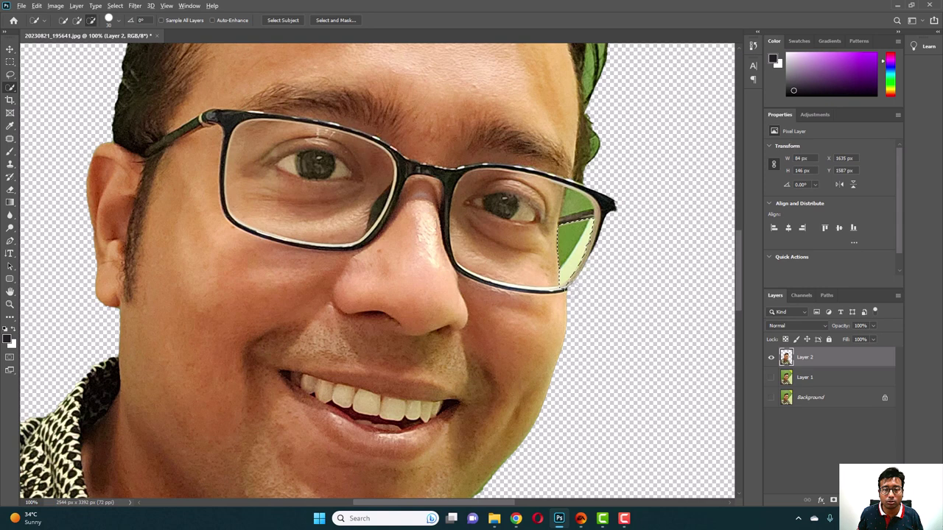
click(560, 288)
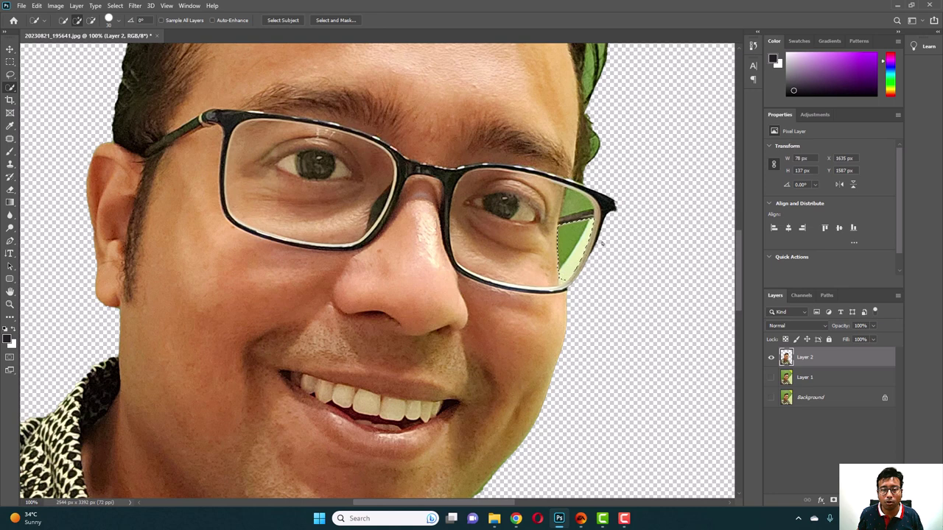
key(Delete)
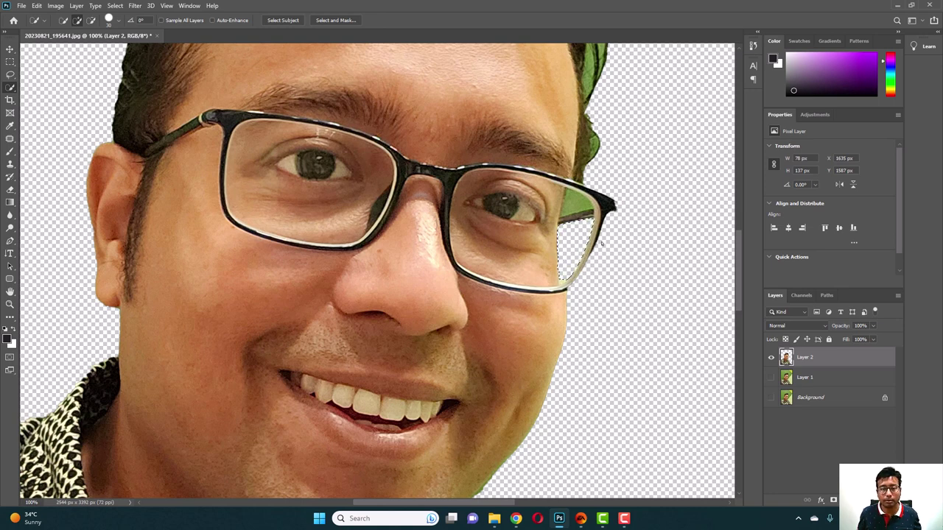
Step: Delete the remaining green above the temple arm inside the lens, leaving the arm out of the selection, and deselect
drag(581, 231, 573, 201)
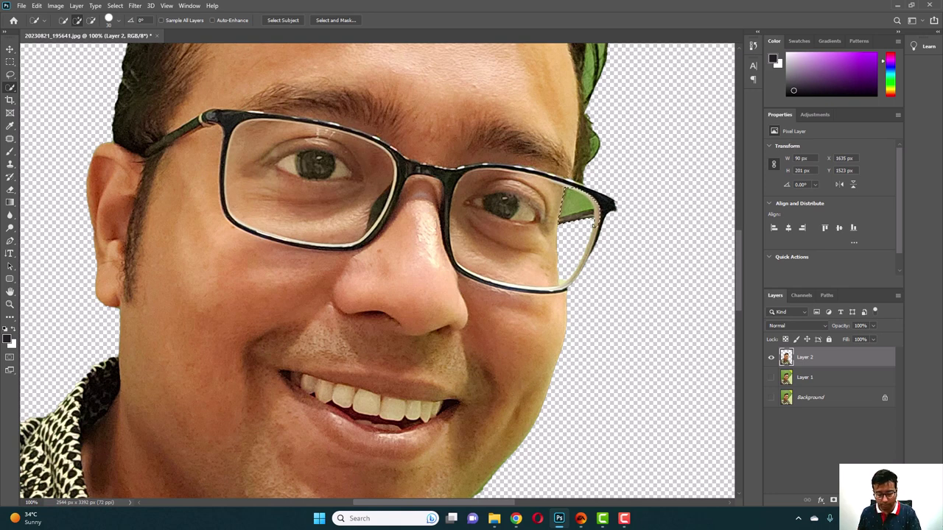
key(bracketleft)
key(bracketleft)
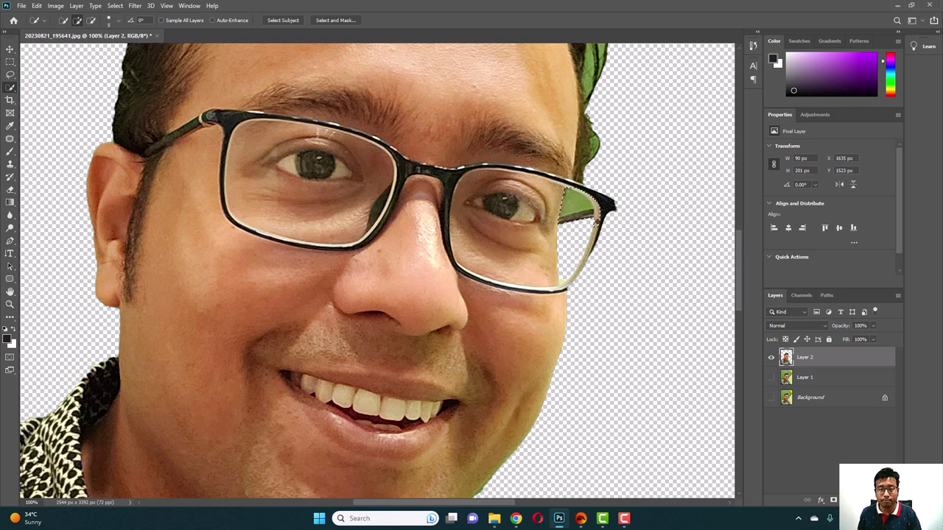
key(alt)
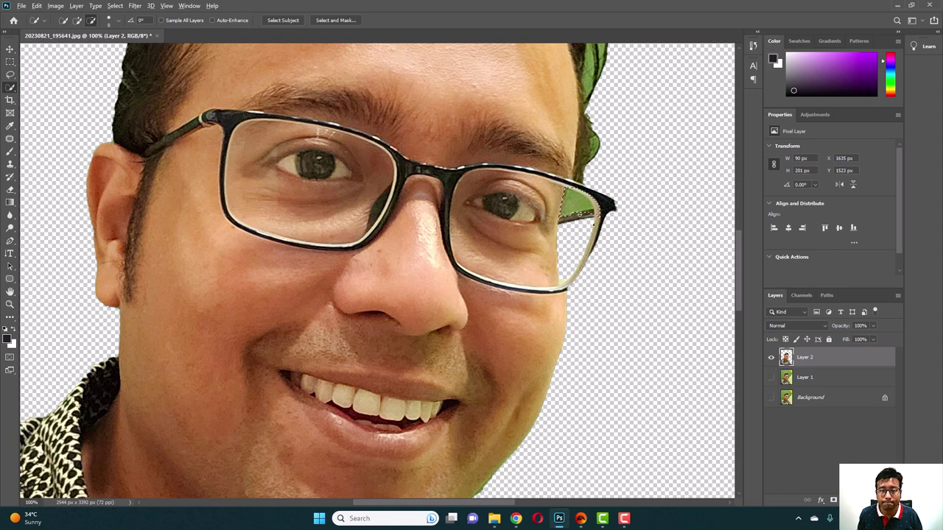
alt+click(589, 208)
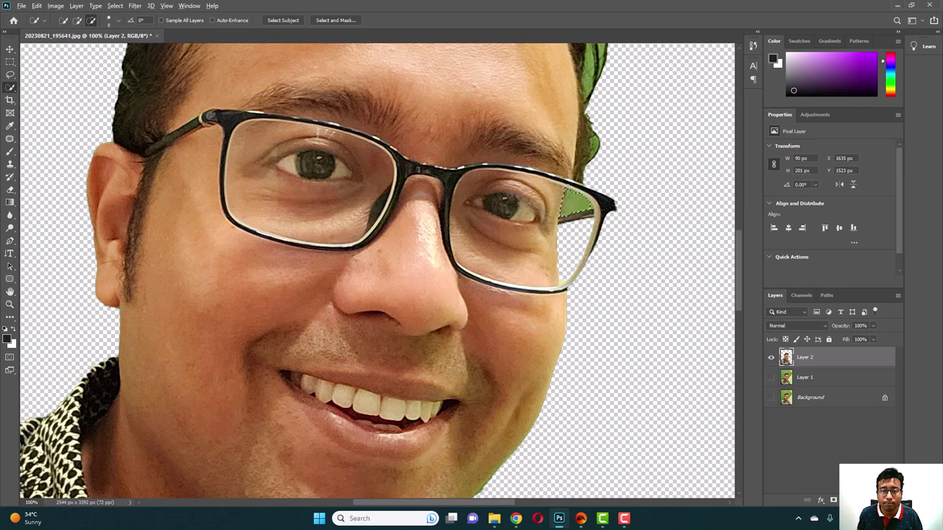
key(Delete)
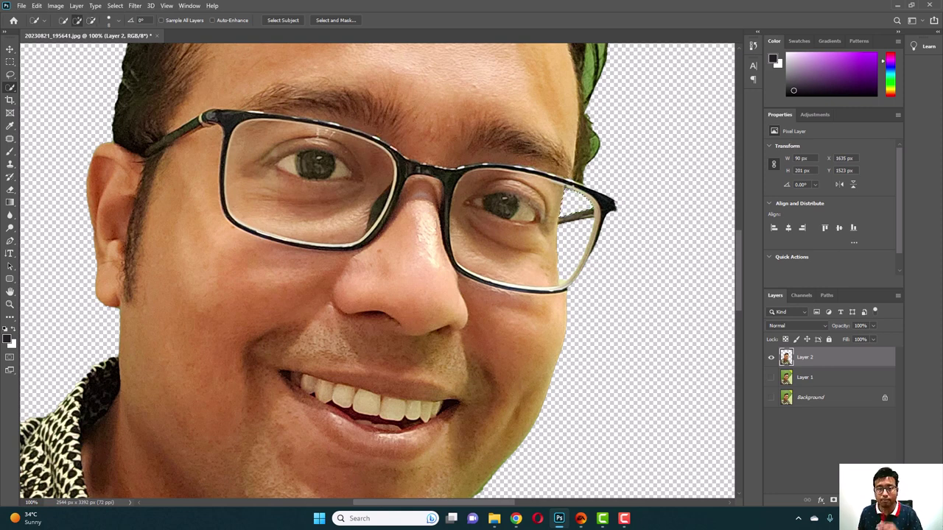
click(595, 143)
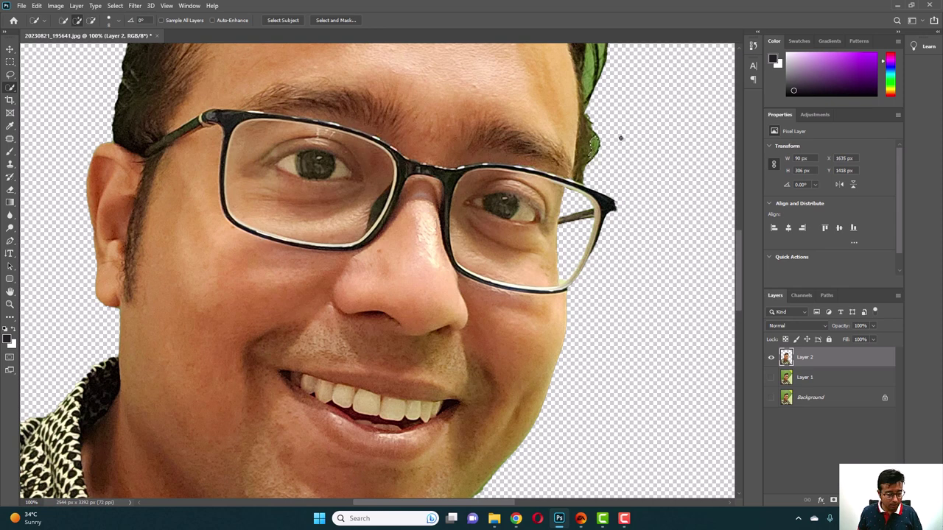
key(z)
key(ctrl+d)
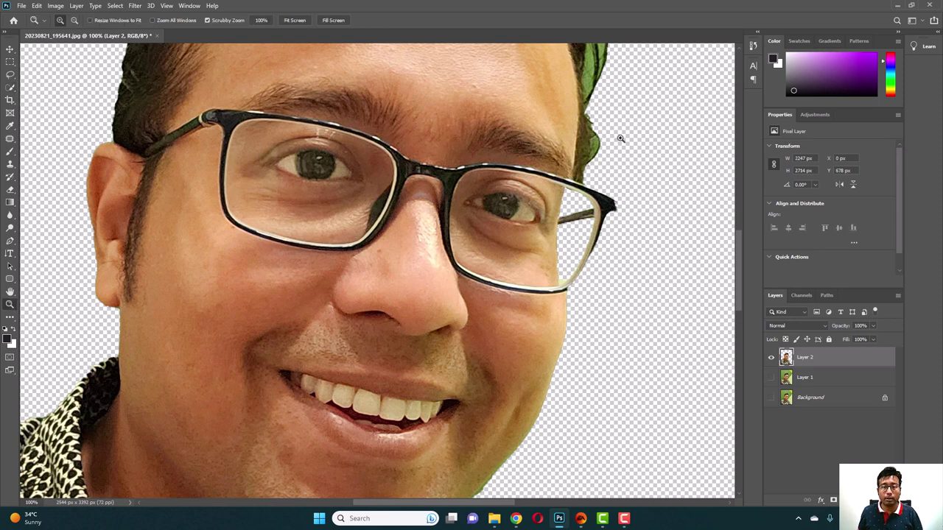
Step: Select the green remnants around the hair on Layer 2 using Color Range with sampled greens at fuzziness 40, delete them, and deselect
scroll(625, 158, up, 5)
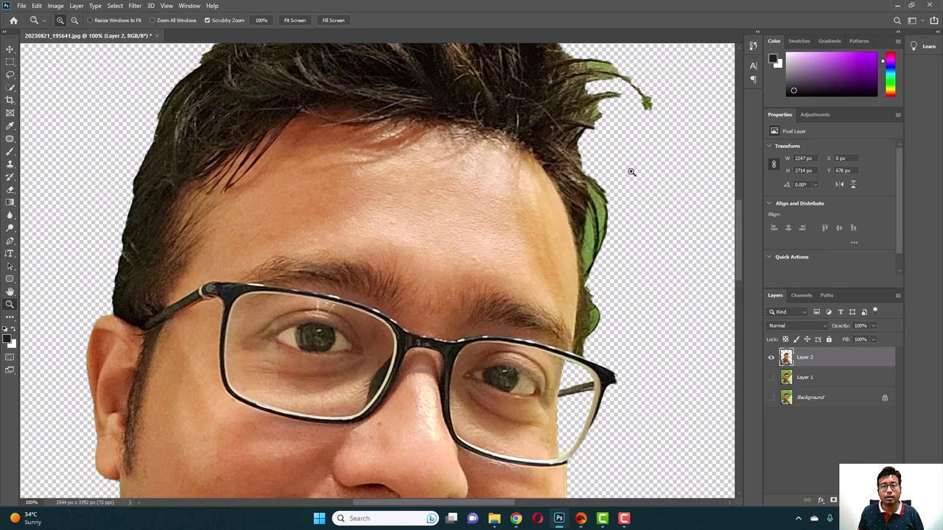
scroll(631, 171, up, 1)
key(ctrl+minus)
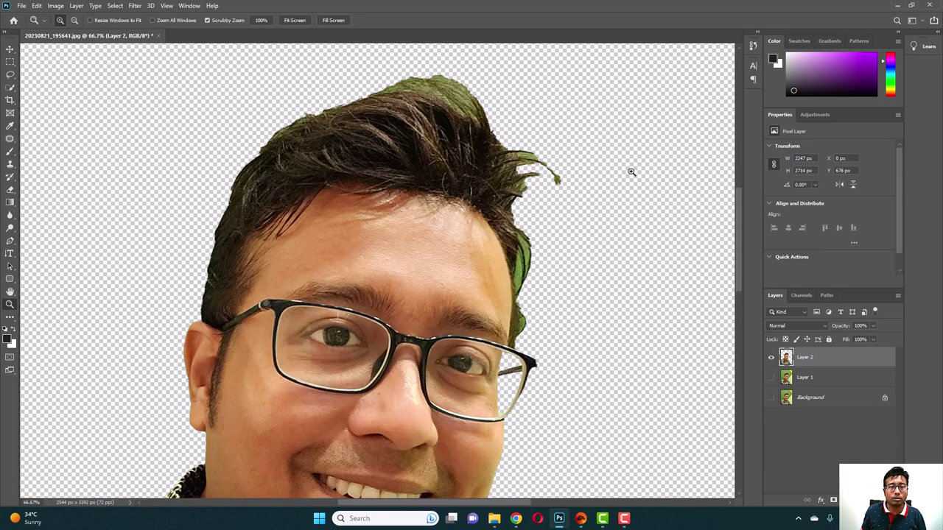
scroll(631, 171, down, 1)
click(115, 5)
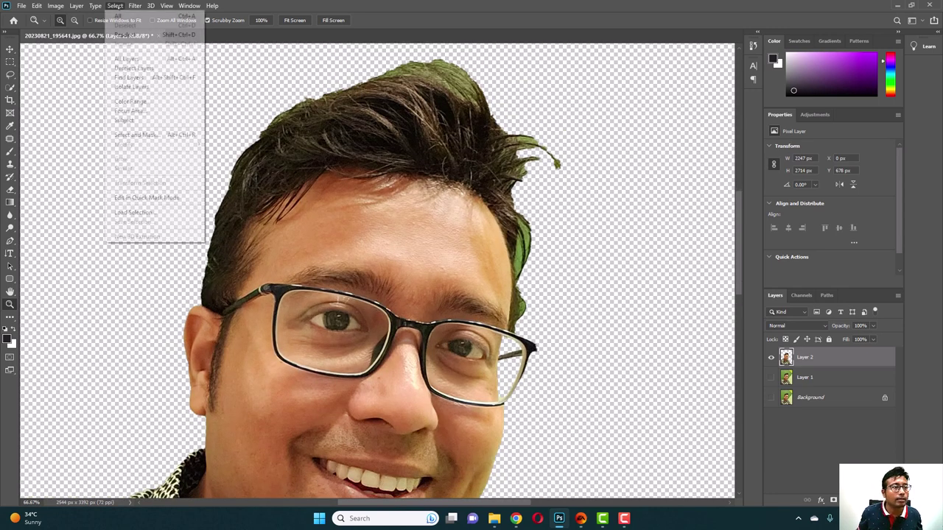
click(131, 101)
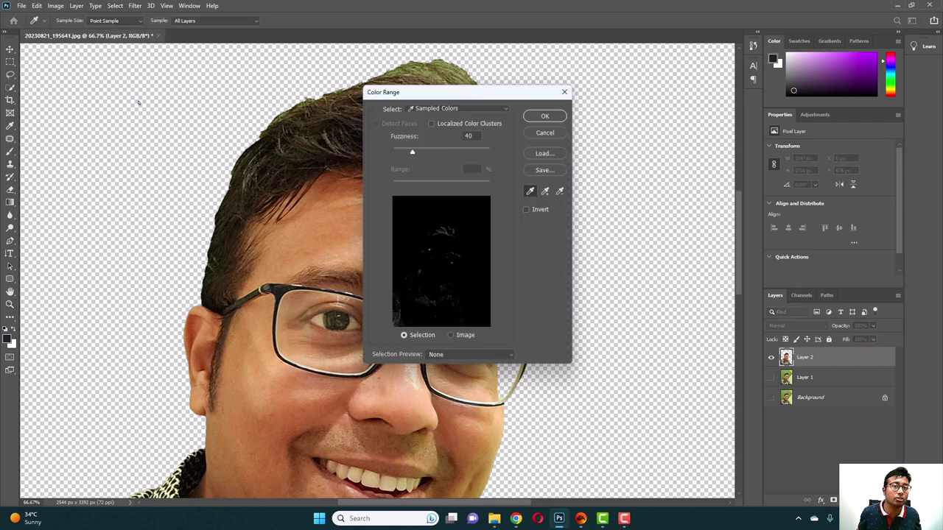
drag(441, 92, 226, 92)
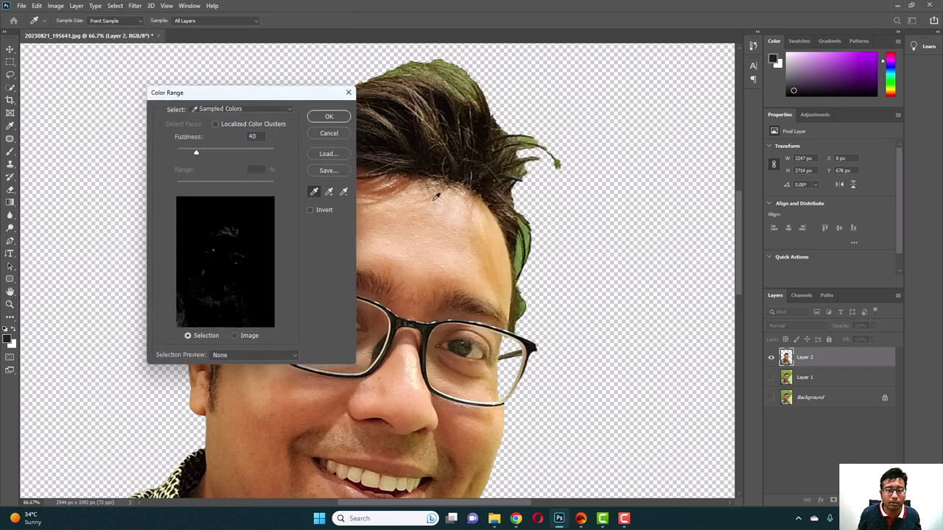
click(521, 246)
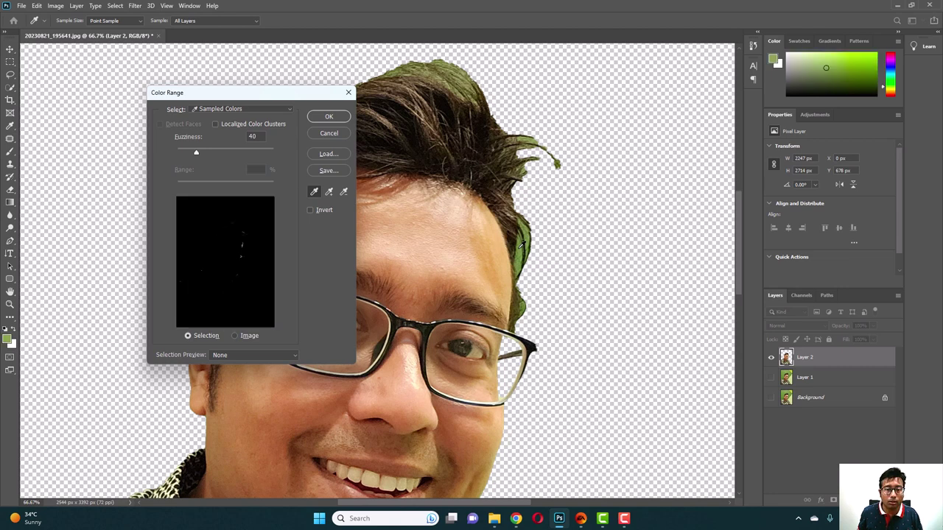
click(519, 245)
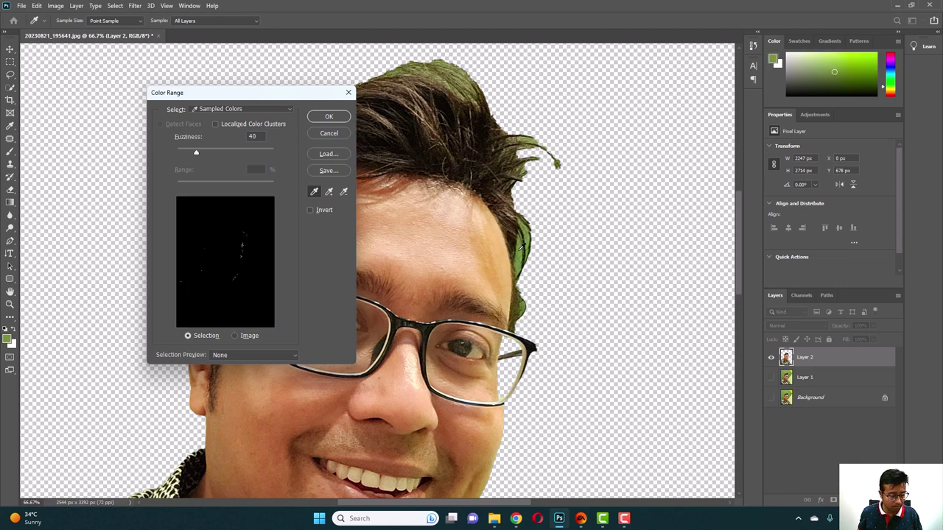
key(ctrl)
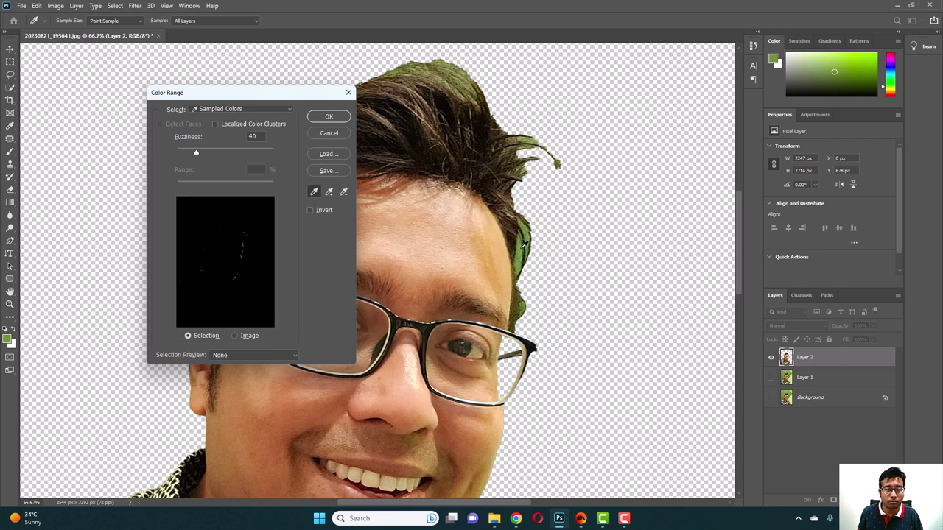
click(522, 248)
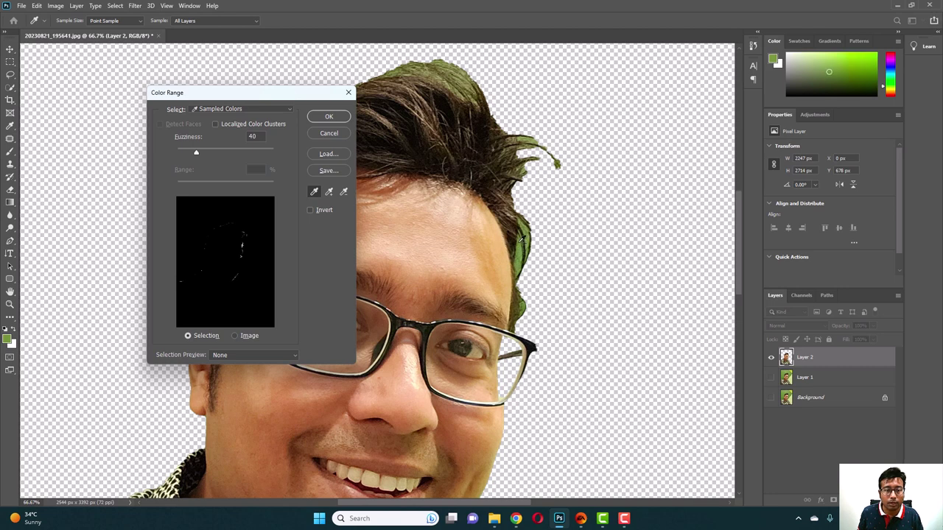
shift+click(531, 232)
shift+click(532, 232)
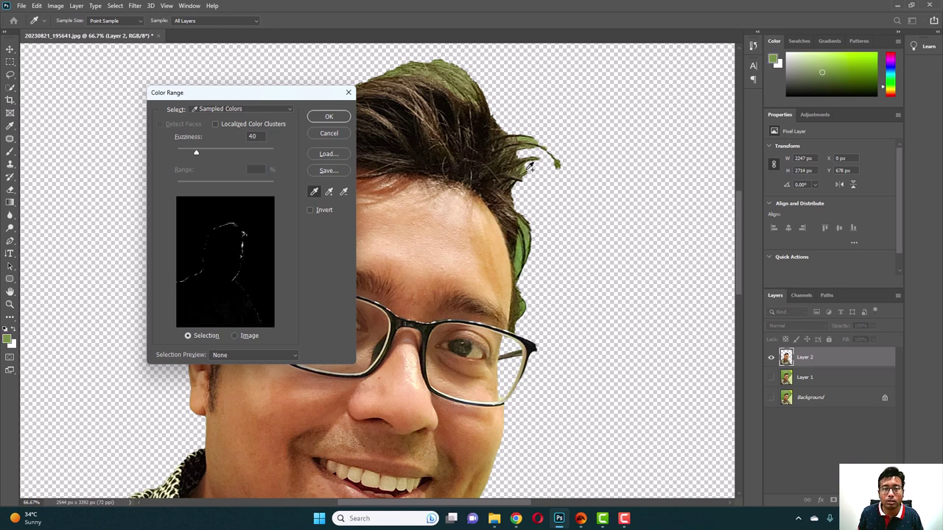
shift+click(537, 137)
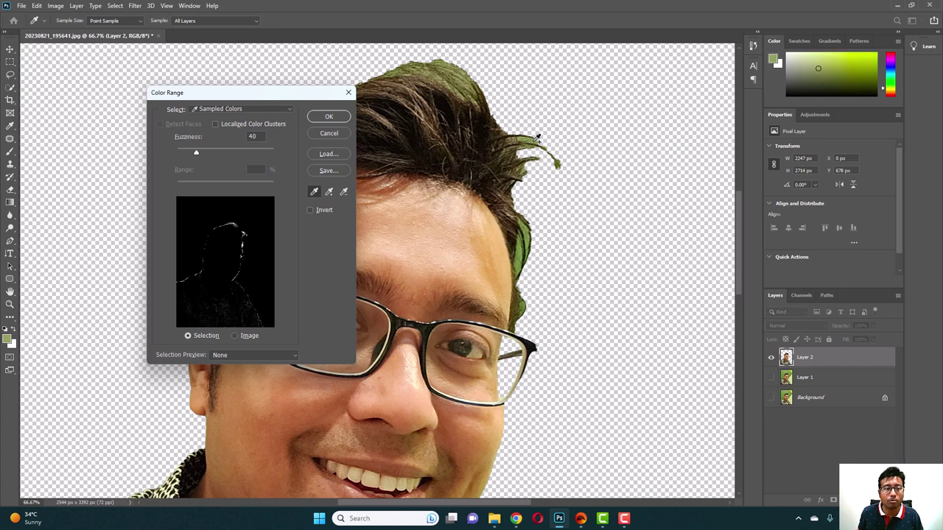
click(329, 117)
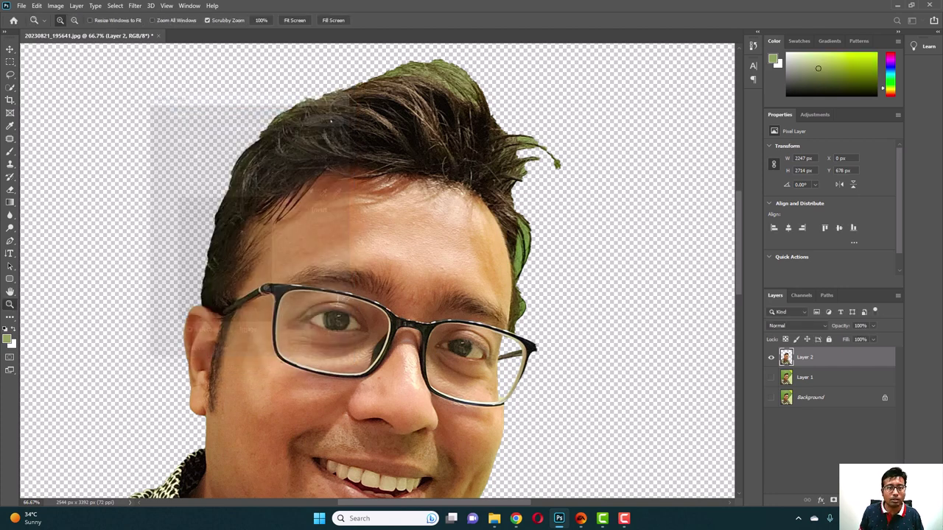
scroll(548, 253, down, 5)
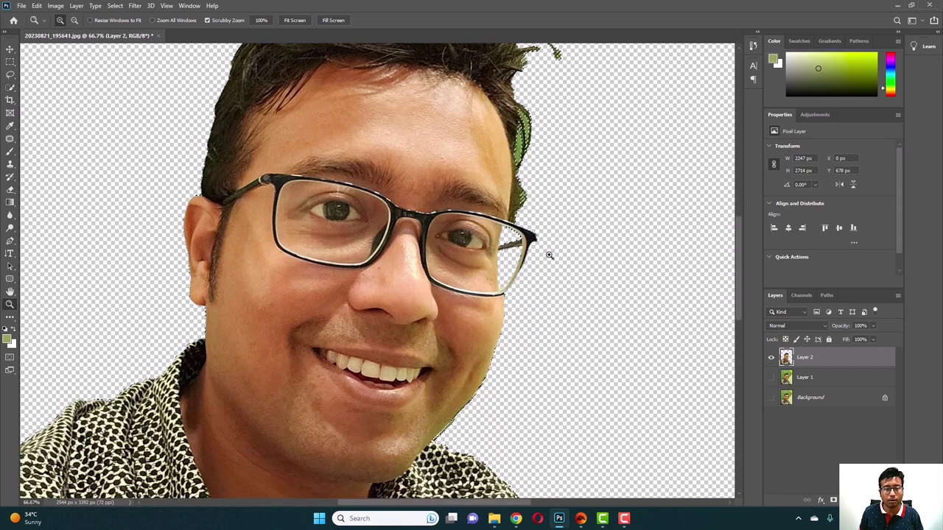
scroll(548, 255, up, 6)
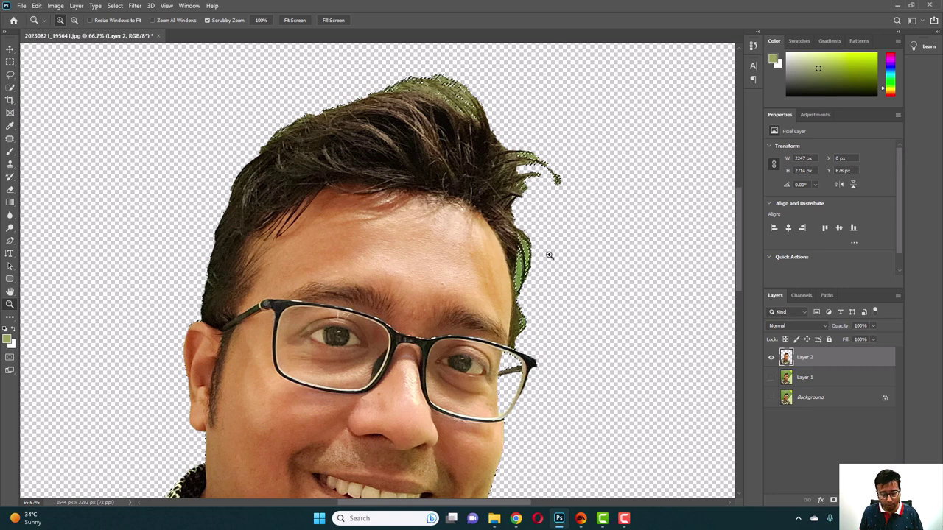
key(Delete)
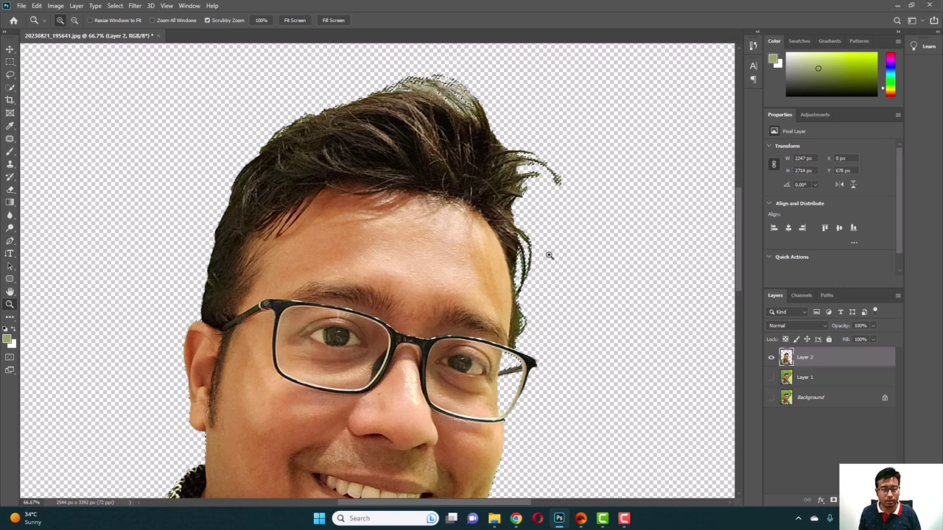
key(ctrl+d)
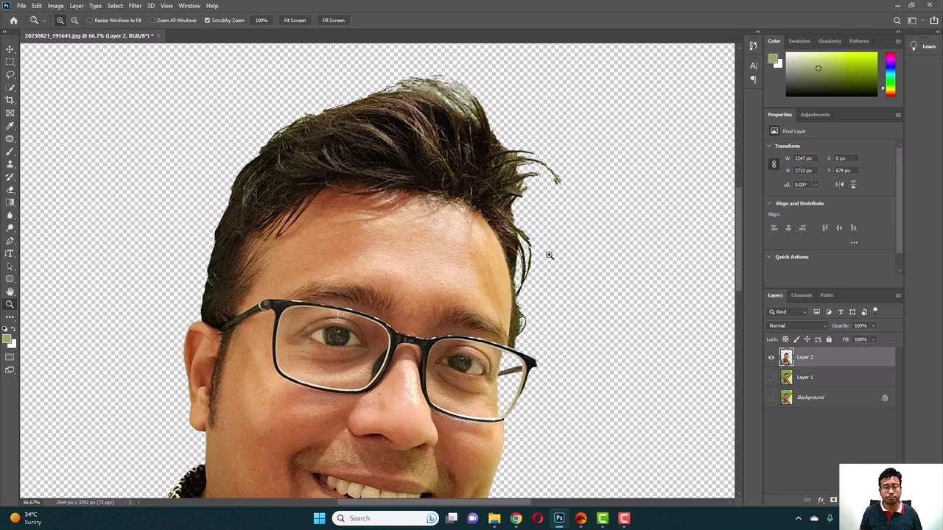
Step: Reset the foreground and background colours to the default black and white
alt+click(549, 255)
alt+click(548, 255)
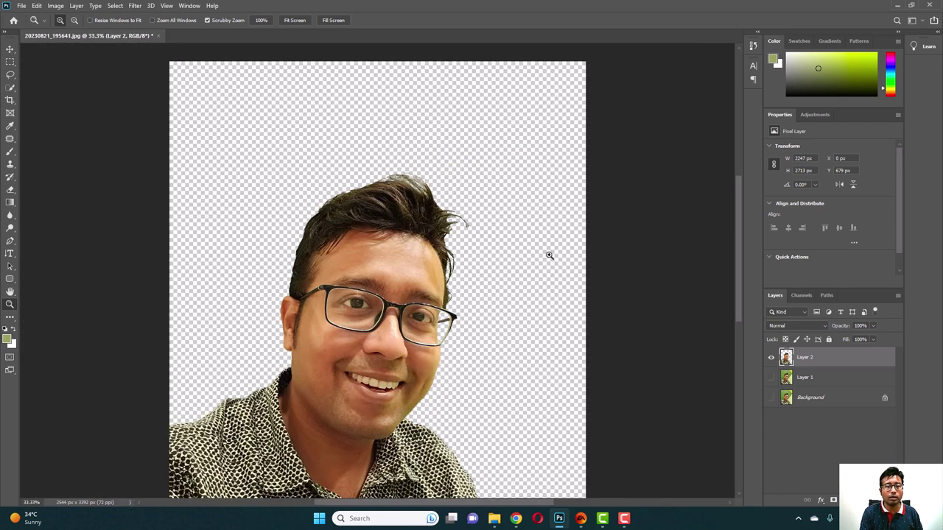
click(549, 255)
alt+click(549, 255)
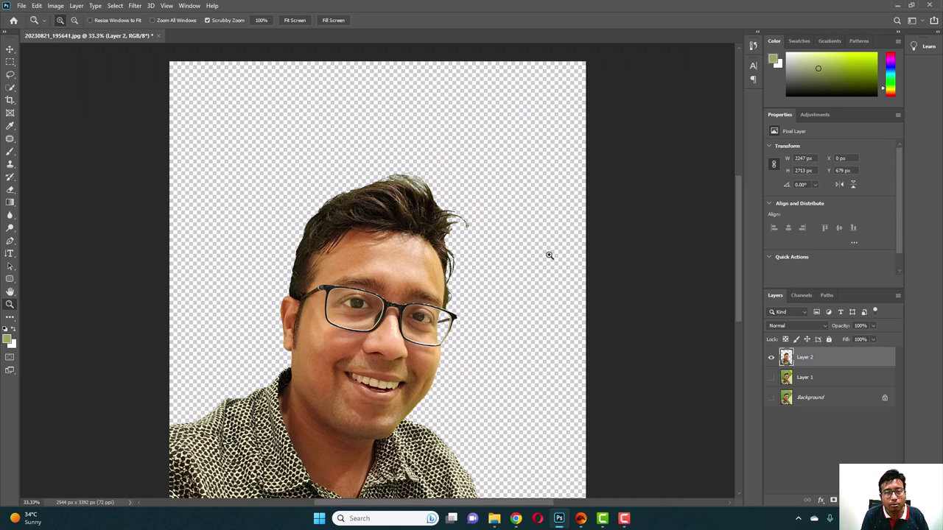
key(d)
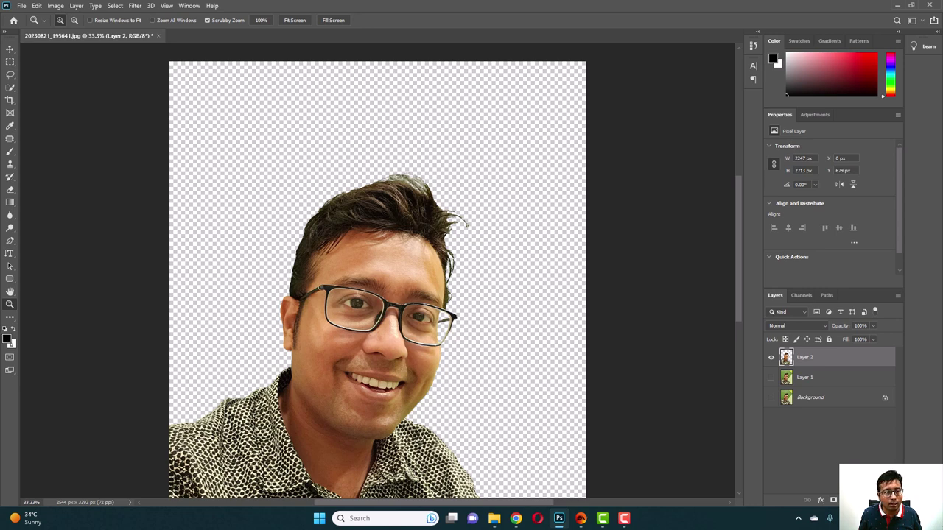
Step: Extend the canvas beyond the man's empty side with the Crop tool to about 3832 px wide, leaving its height at 3392 px
key(ctrl+minus)
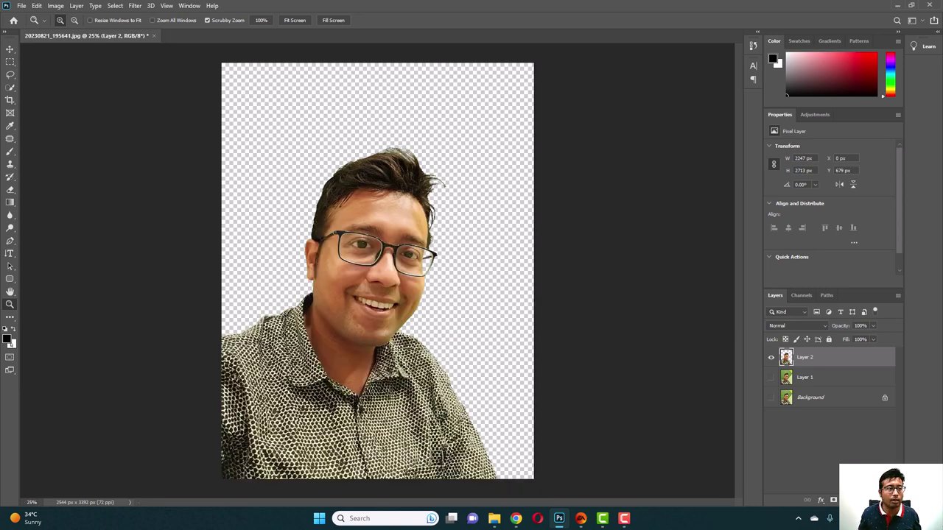
click(10, 100)
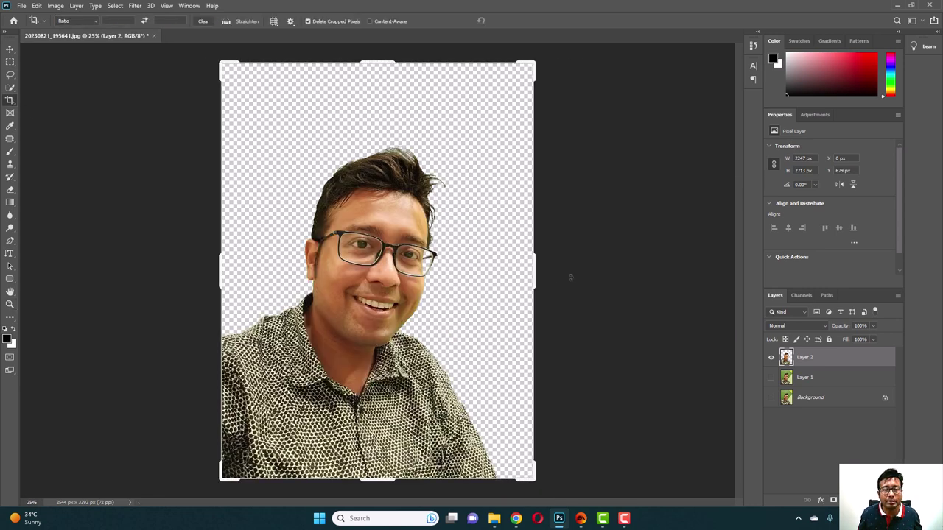
drag(536, 270, 614, 271)
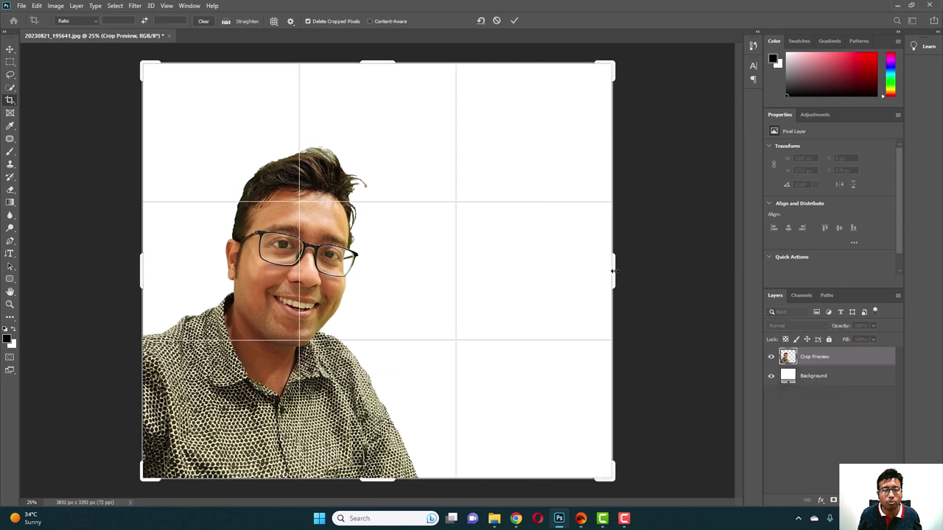
key(Return)
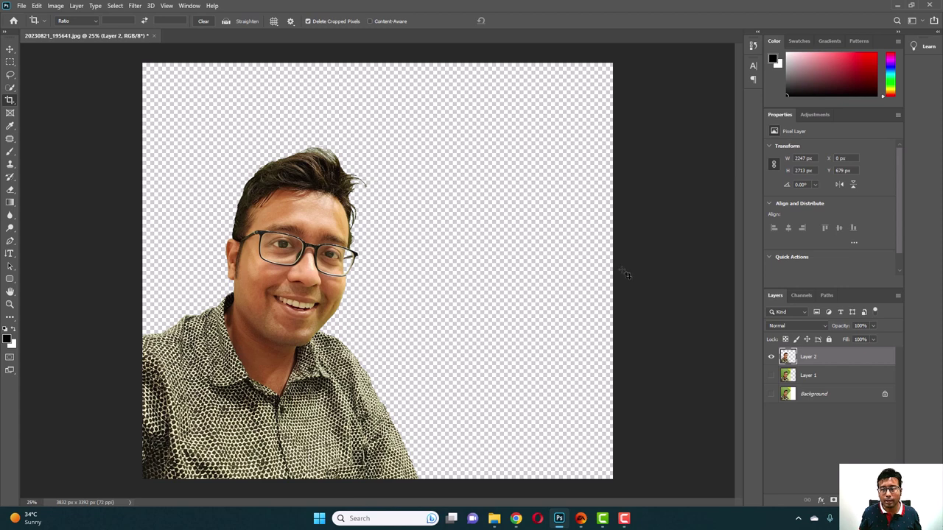
Step: Add a new empty layer between Layer 1 and Layer 2, leaving Layer 1 hidden
click(771, 375)
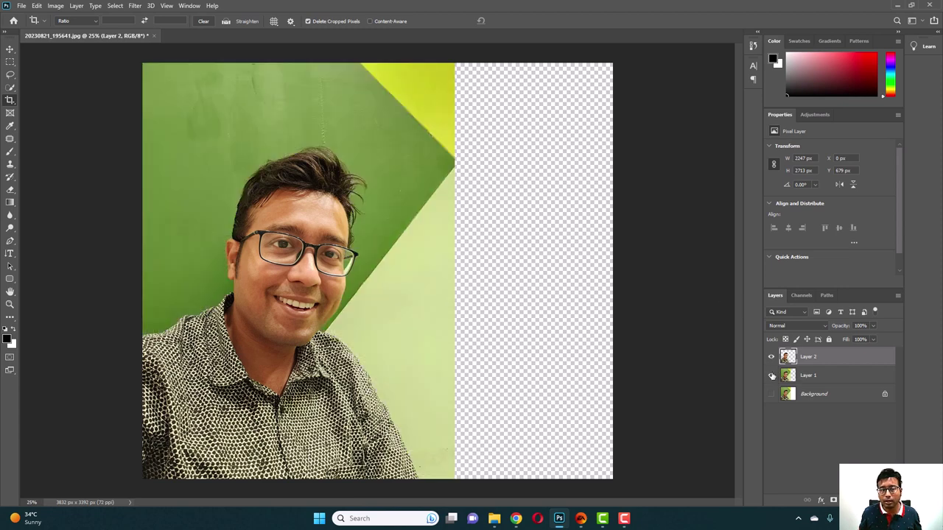
click(771, 375)
click(832, 376)
click(811, 355)
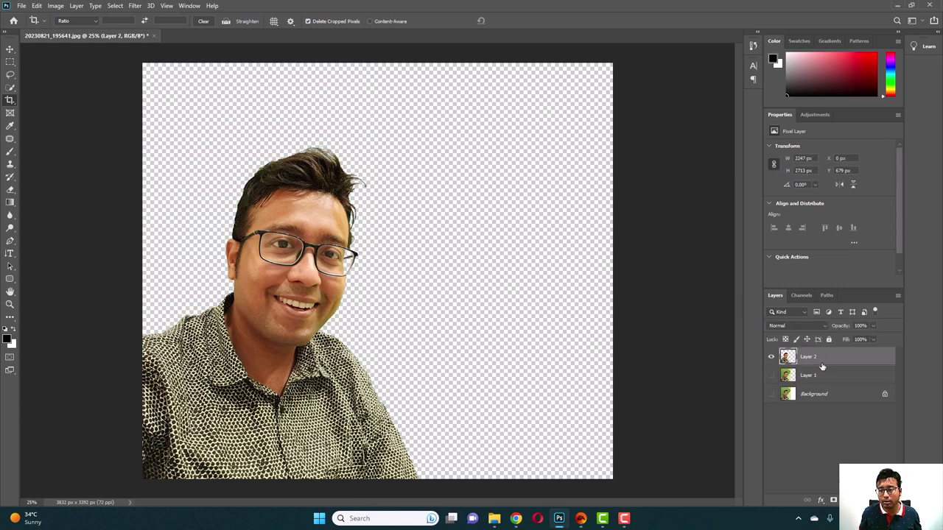
click(818, 375)
click(833, 500)
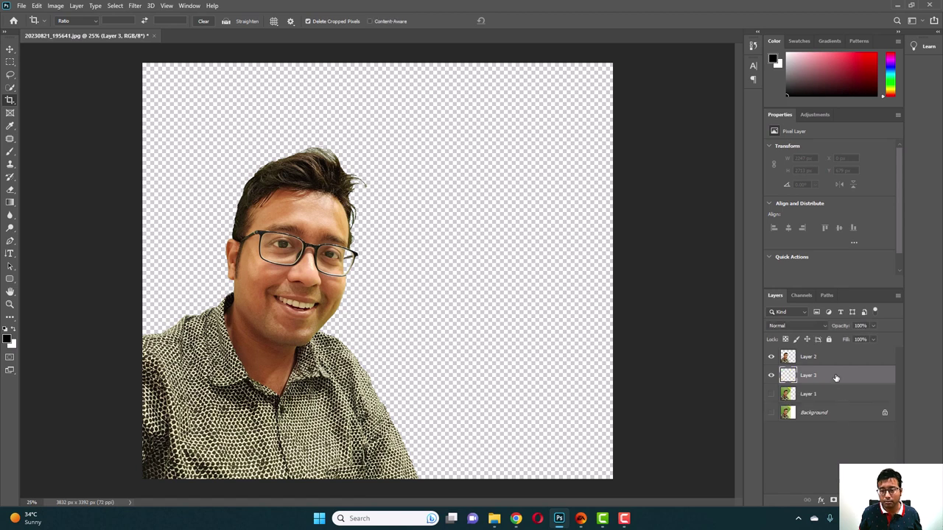
Step: Fill Layer 3 alternately with black and white, ending on white, to check the cutout against both backgrounds
key(alt+BackSpace)
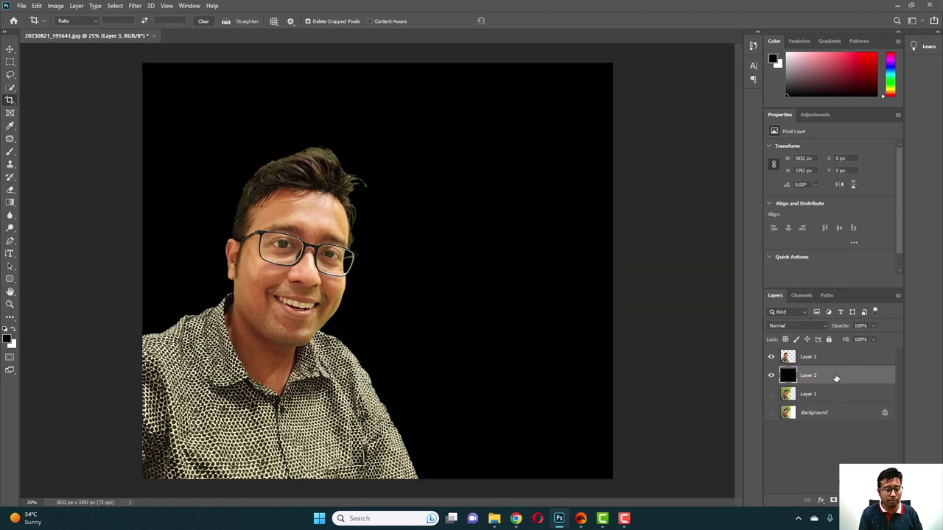
key(ctrl+BackSpace)
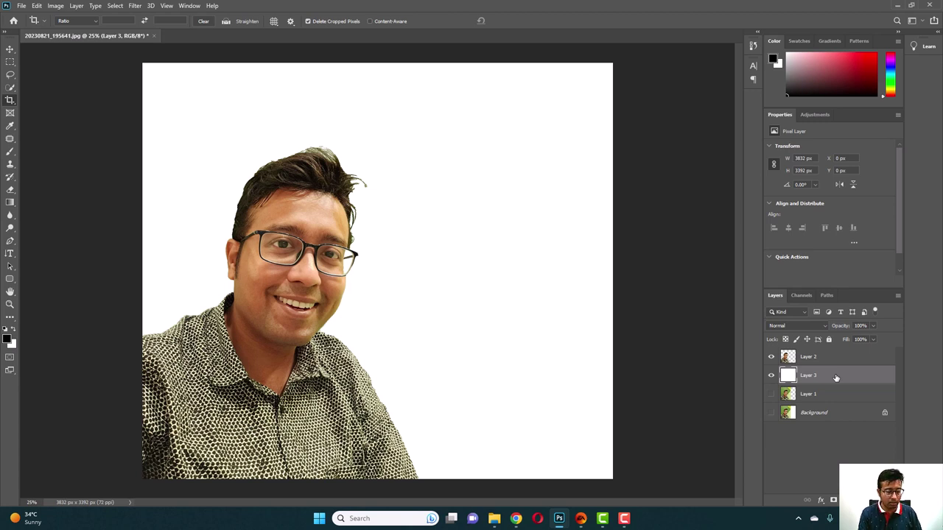
key(alt+BackSpace)
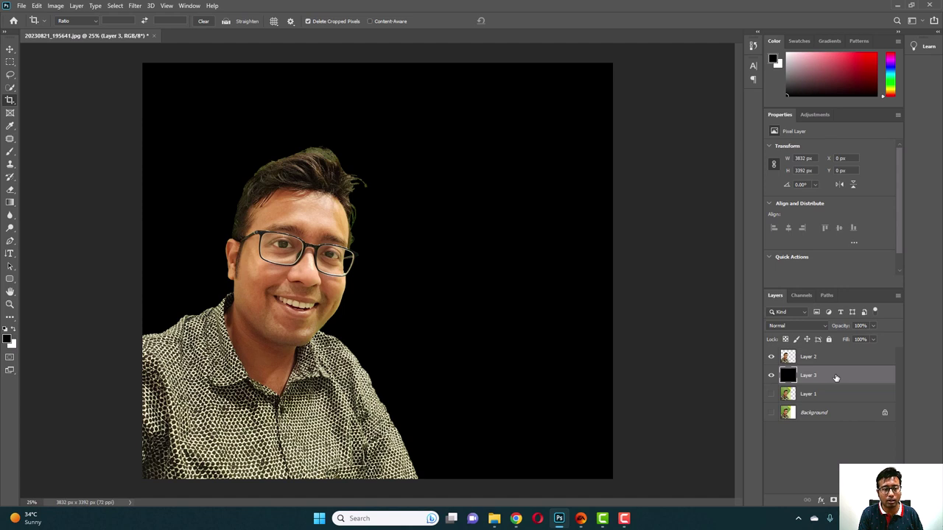
key(ctrl+BackSpace)
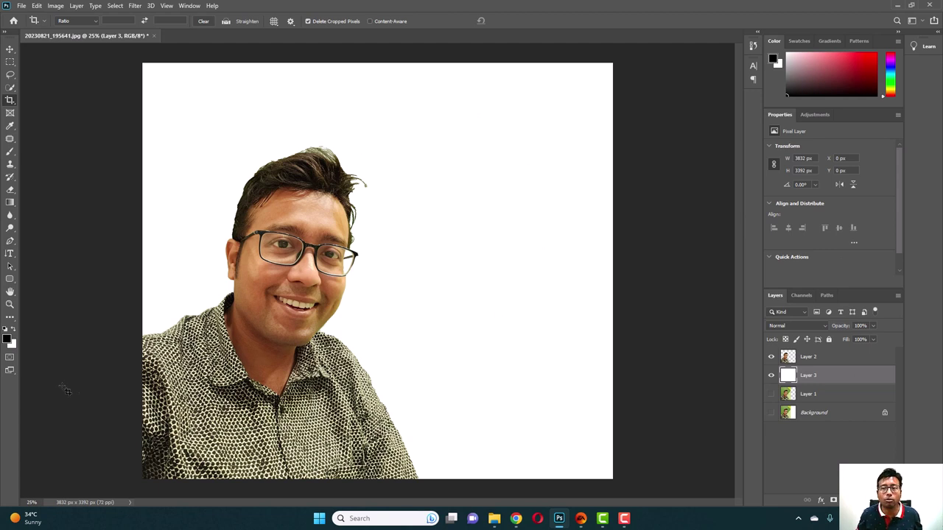
Step: Choose a bright lime-green foreground colour and fill Layer 3 with it as the background behind the man
click(8, 339)
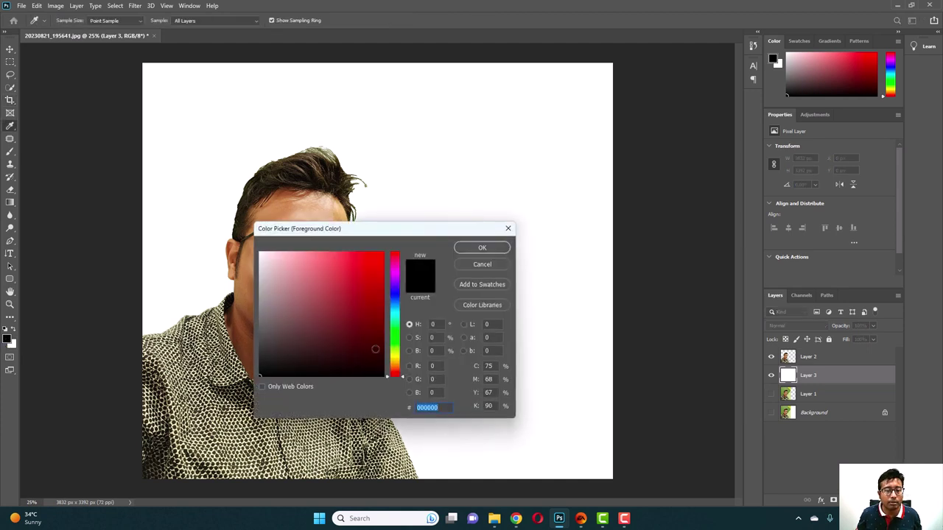
drag(360, 274, 492, 247)
click(483, 248)
key(c)
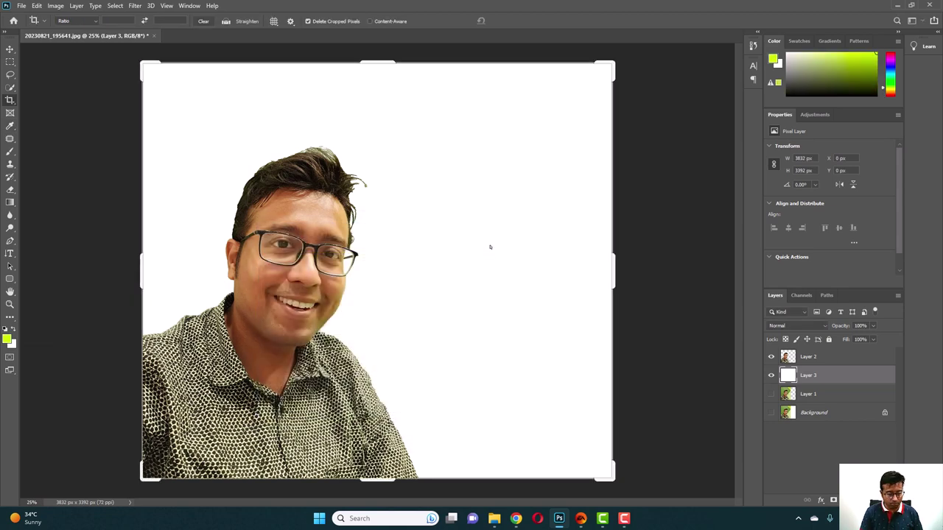
key(alt+BackSpace)
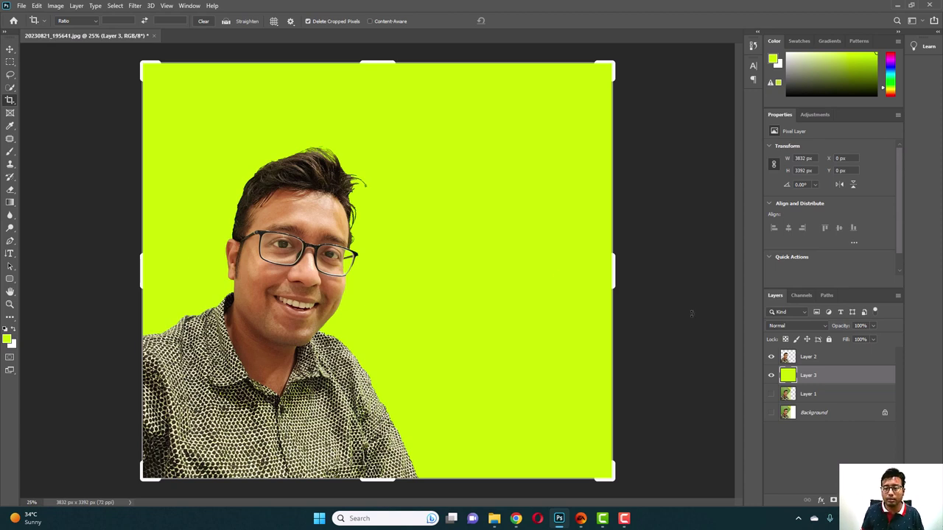
Step: Start a Pen path on Layer 2 at the upper edge of the iris in the man's right eye
click(810, 357)
key(ctrl+plus)
key(ctrl+plus)
key(ctrl+plus)
key(ctrl+plus)
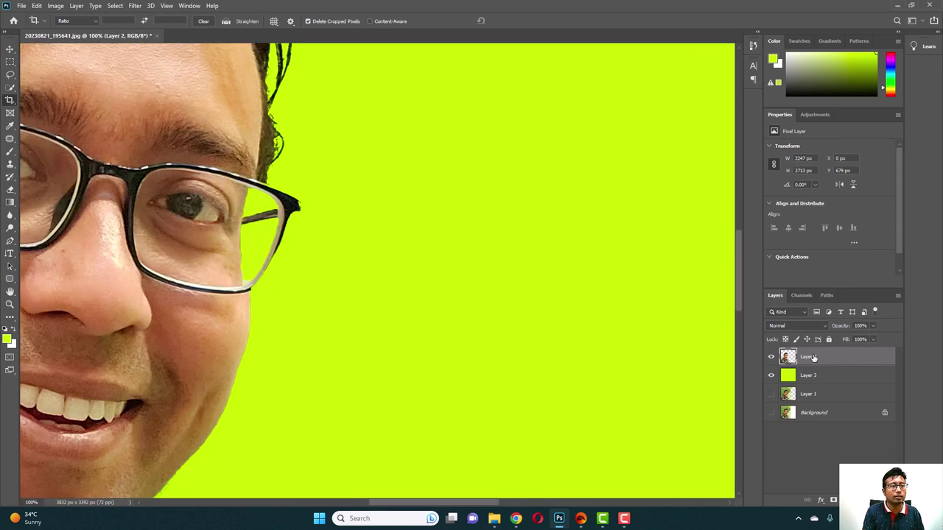
drag(523, 353, 656, 312)
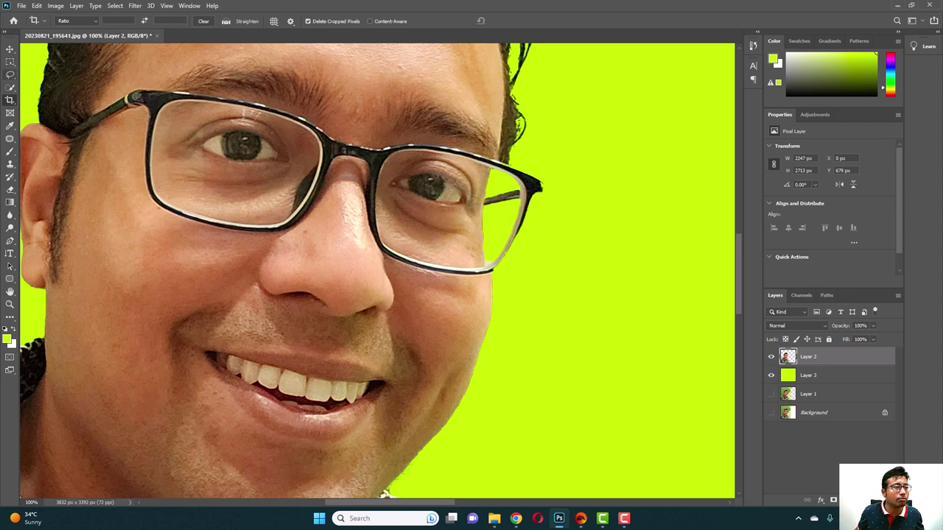
click(10, 240)
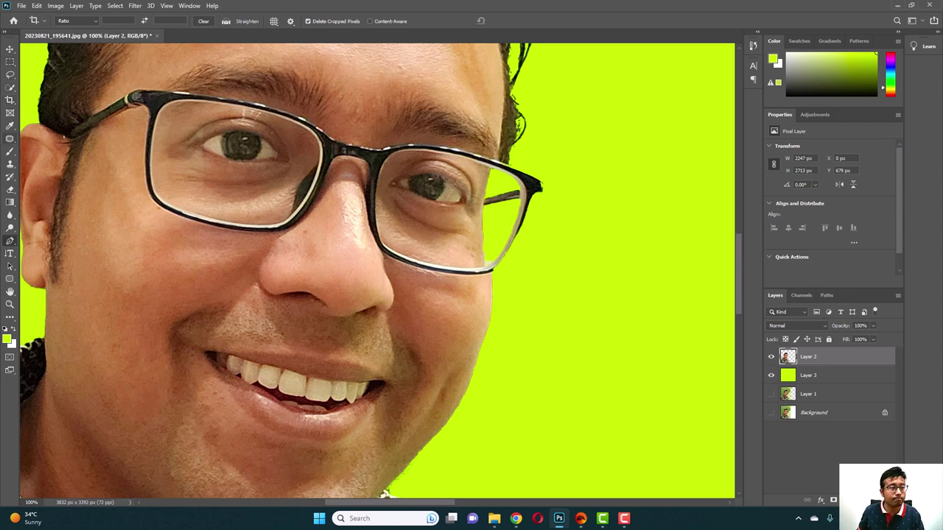
click(242, 132)
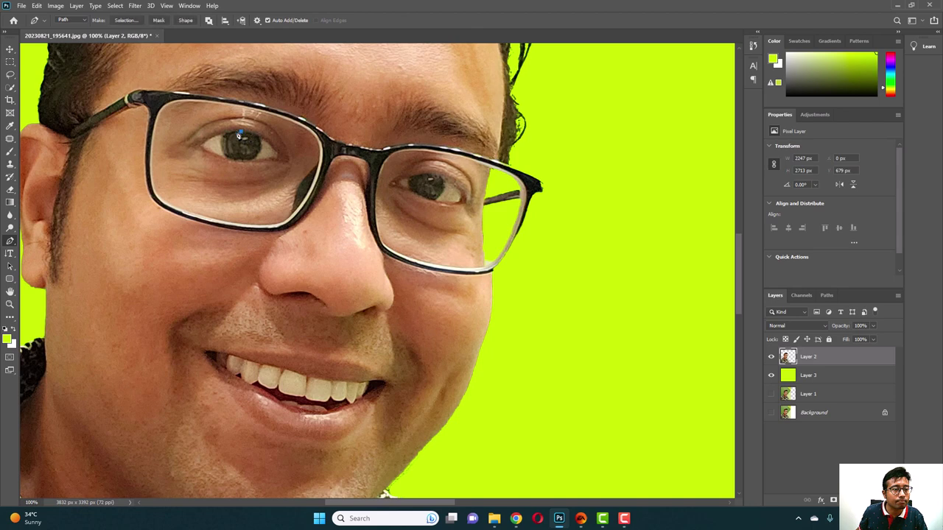
click(222, 137)
click(223, 152)
key(ctrl+z)
key(ctrl+z)
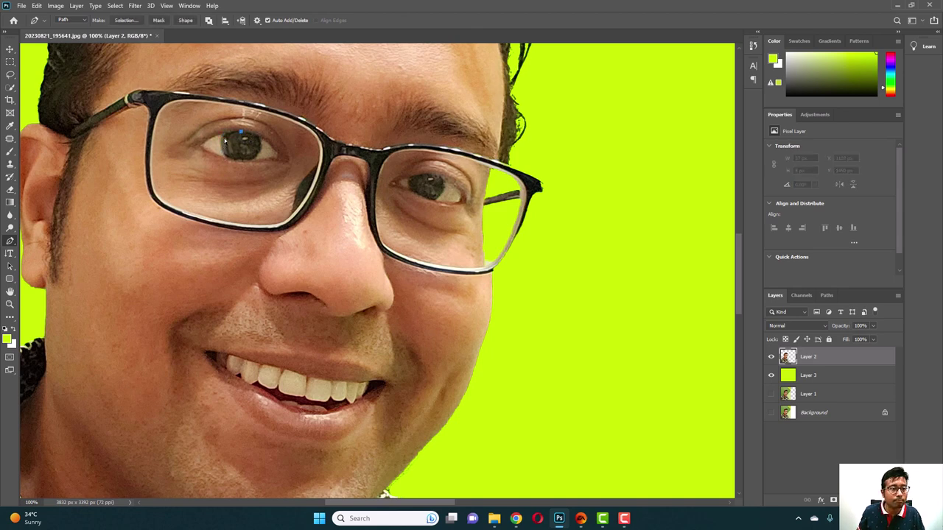
Step: Trace around the rest of the man's right iris, turn the path into a selection and copy it to a new layer
drag(226, 138, 257, 162)
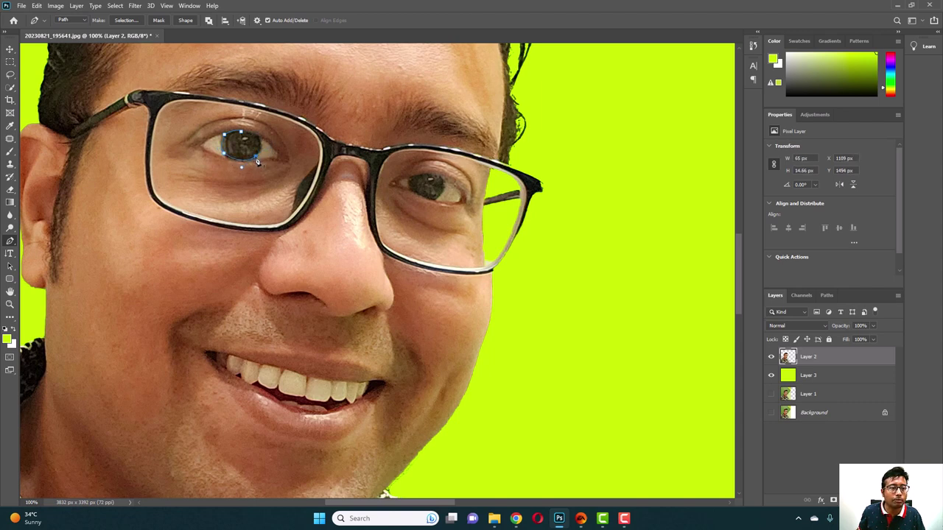
click(254, 134)
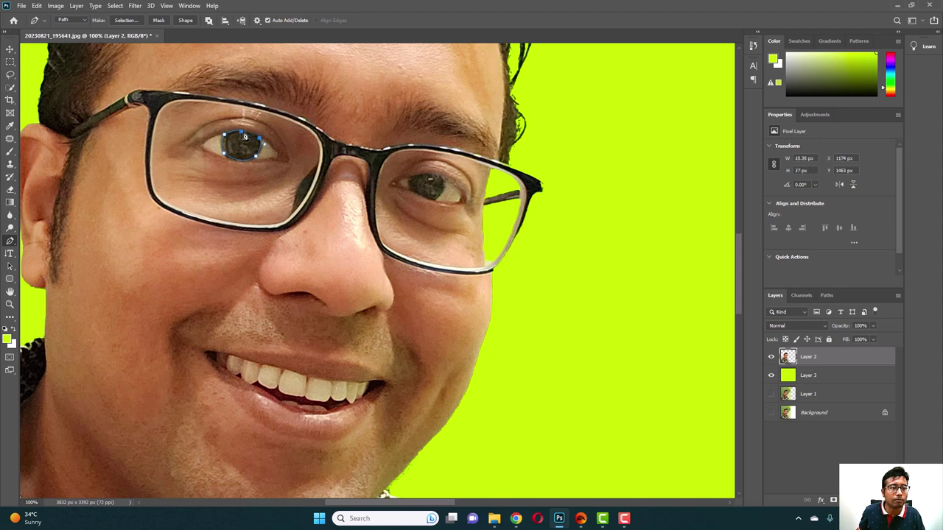
click(243, 139)
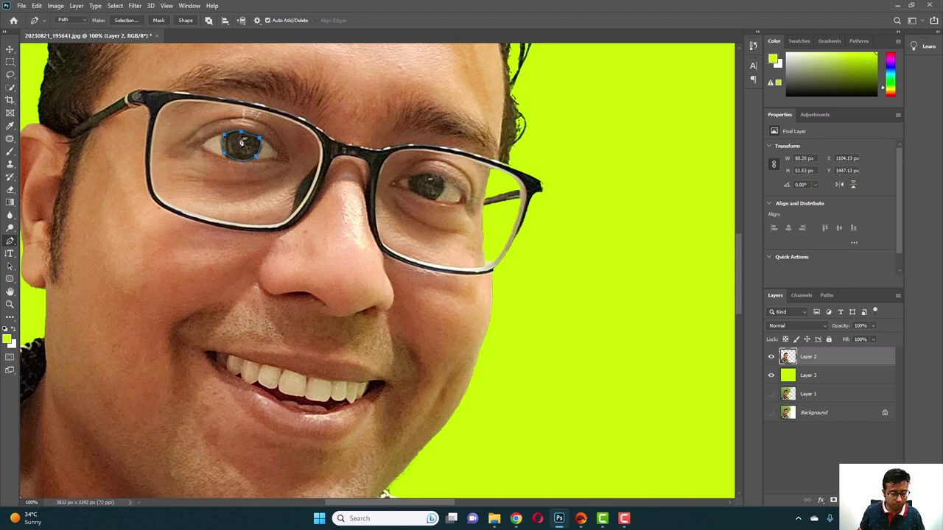
key(ctrl+z)
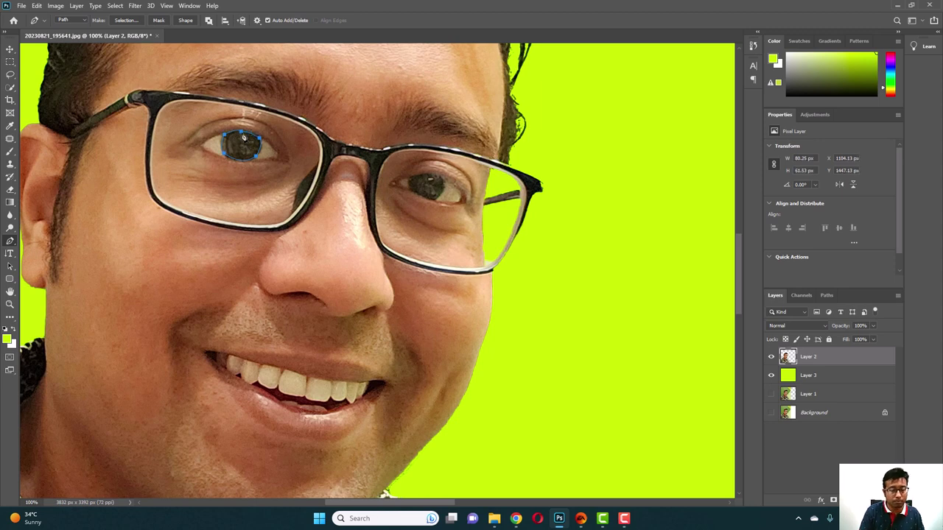
key(ctrl+Return)
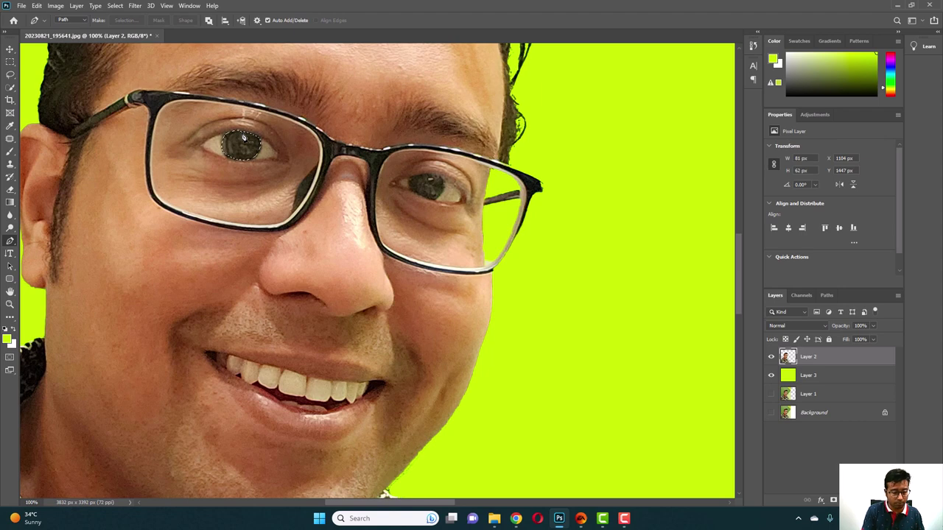
key(ctrl+j)
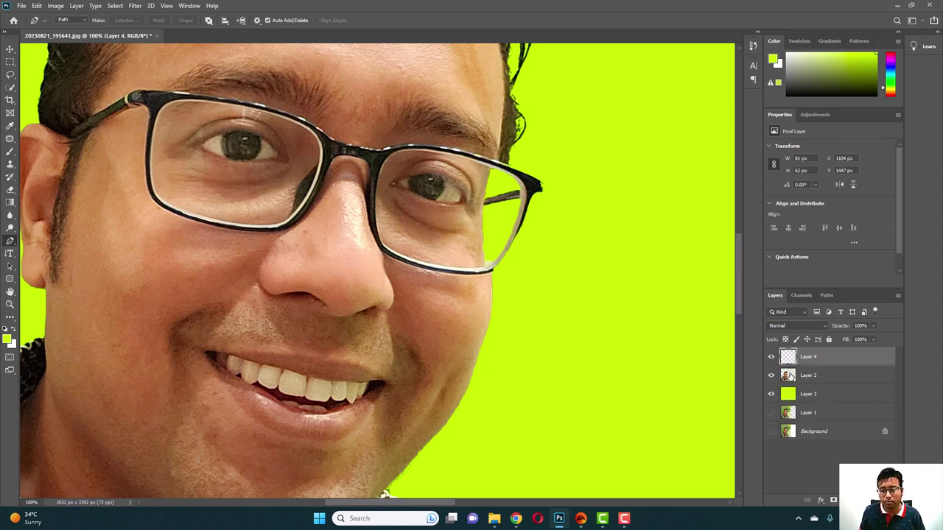
Step: Trace the iris of the man's left eye with the Pen tool and turn the closed path into a selection
click(408, 180)
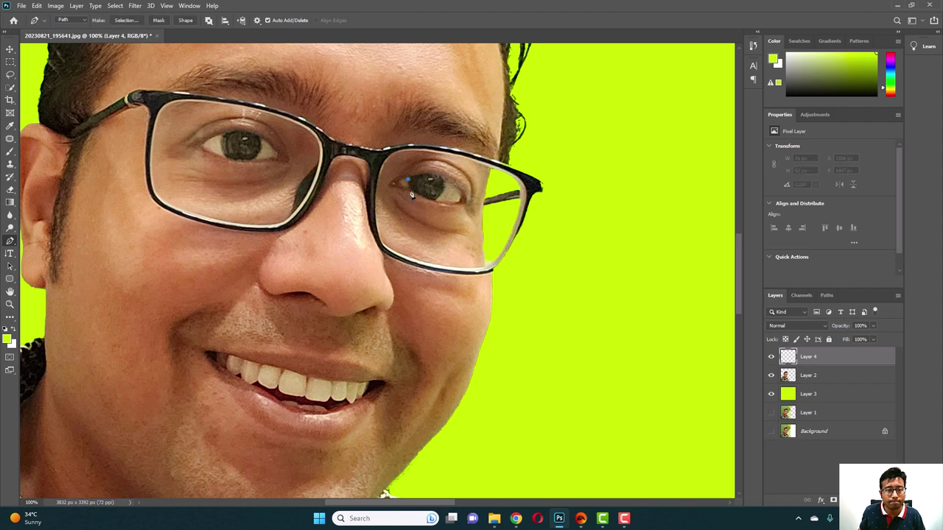
click(411, 195)
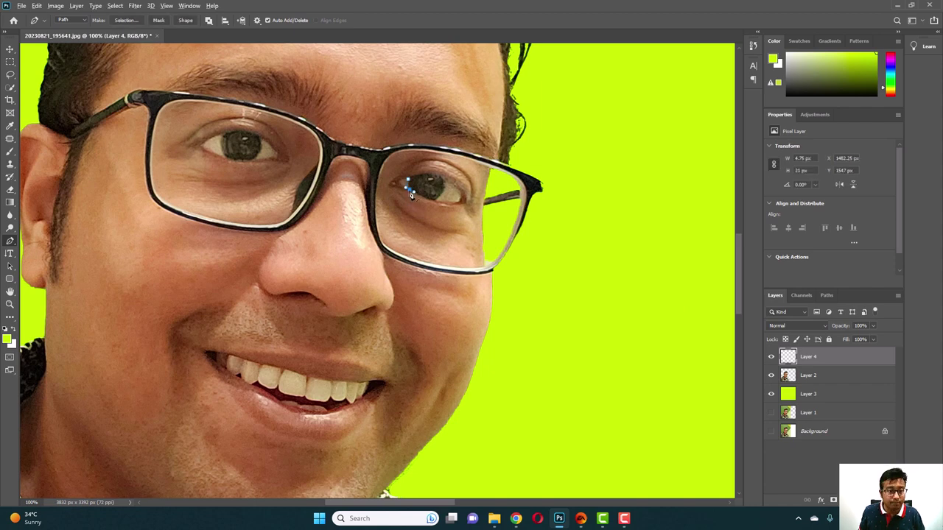
drag(433, 199, 439, 204)
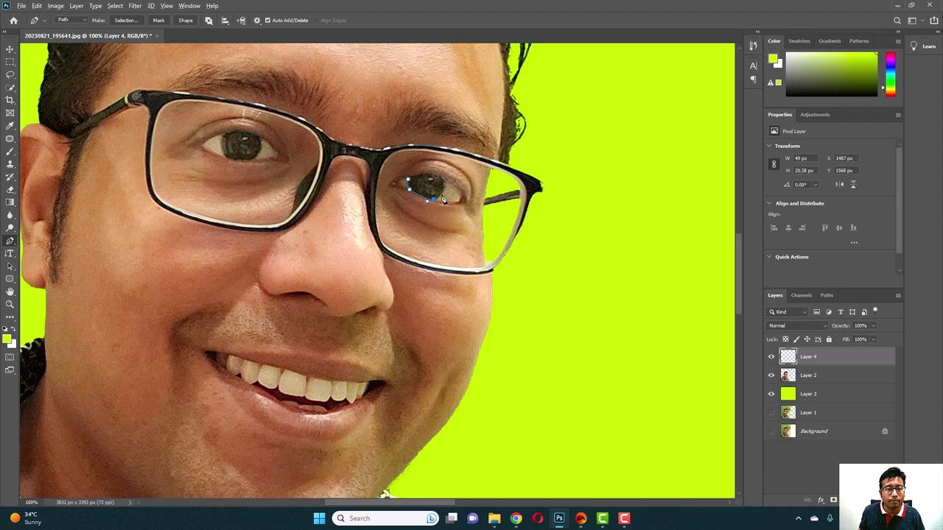
click(441, 169)
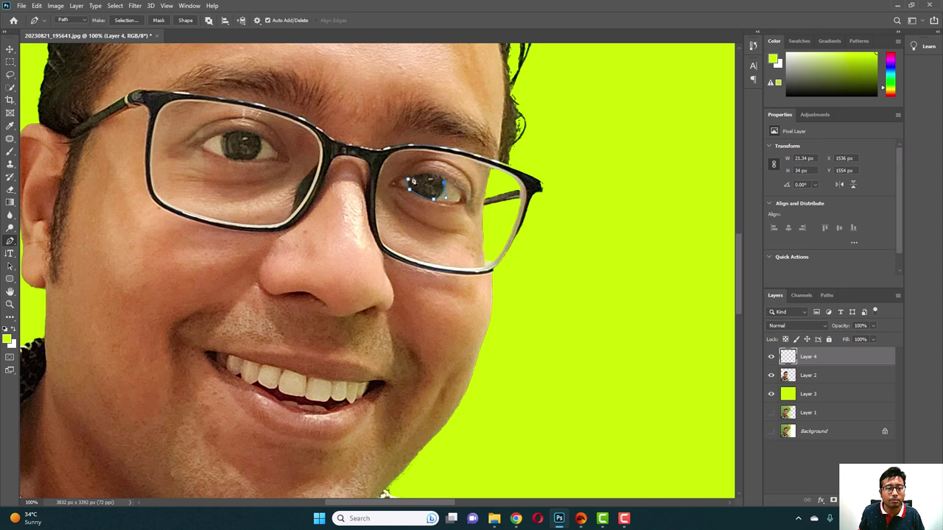
drag(408, 180, 382, 193)
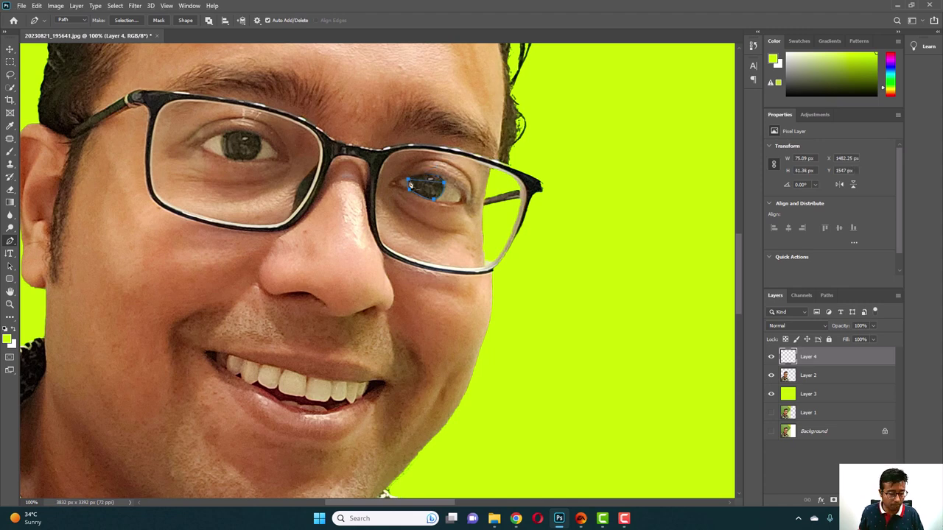
click(410, 185)
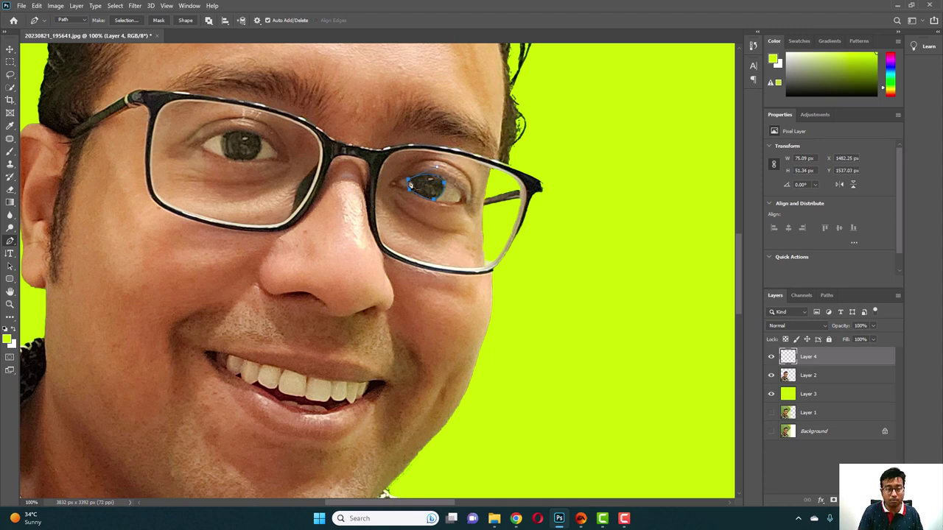
key(ctrl+Return)
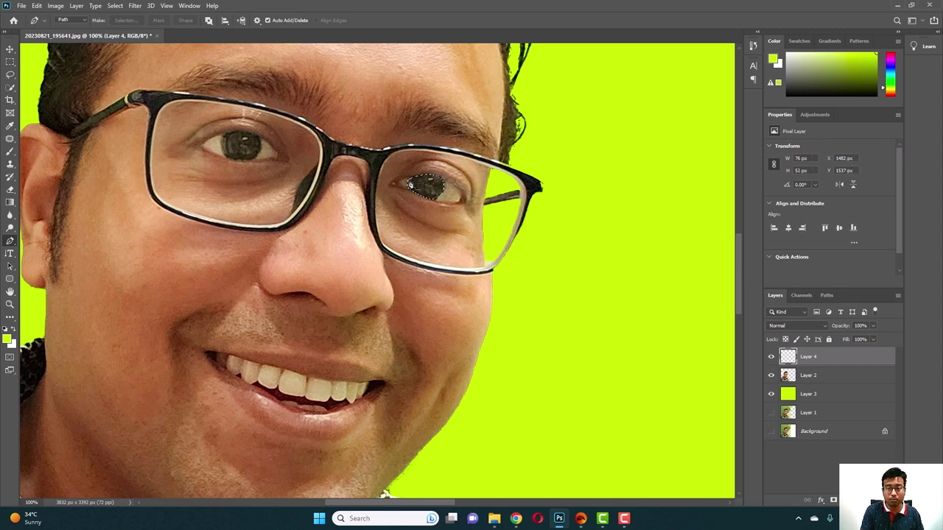
Step: Copy the selected iris from Layer 2 to a new layer and merge the two iris layers into one
key(ctrl+j)
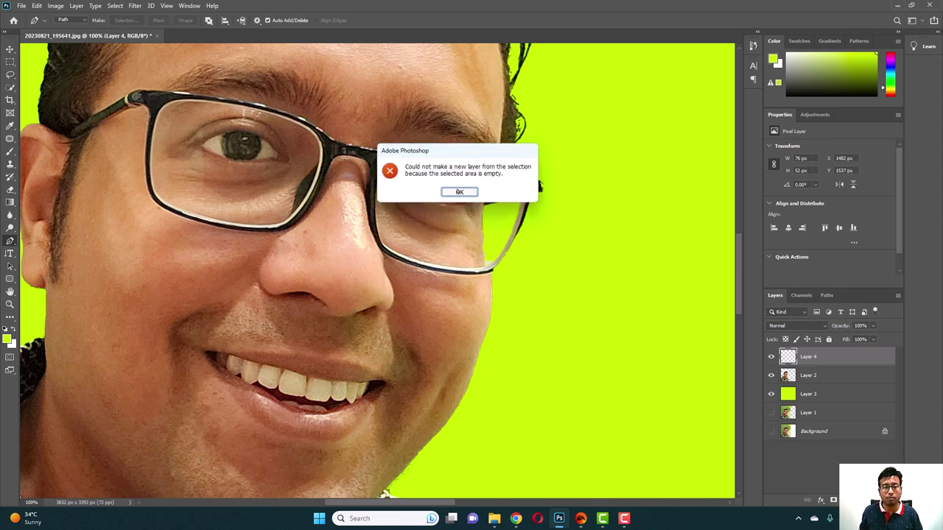
click(459, 192)
click(806, 376)
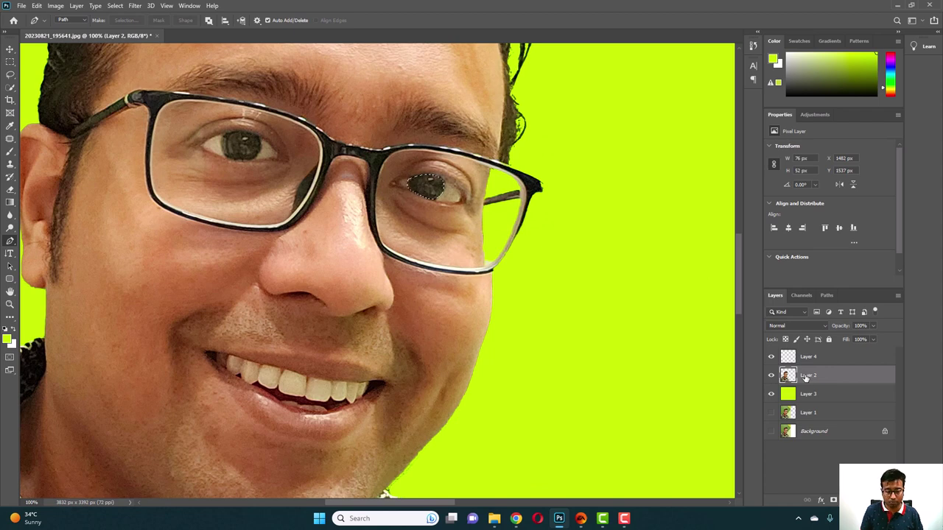
key(ctrl+j)
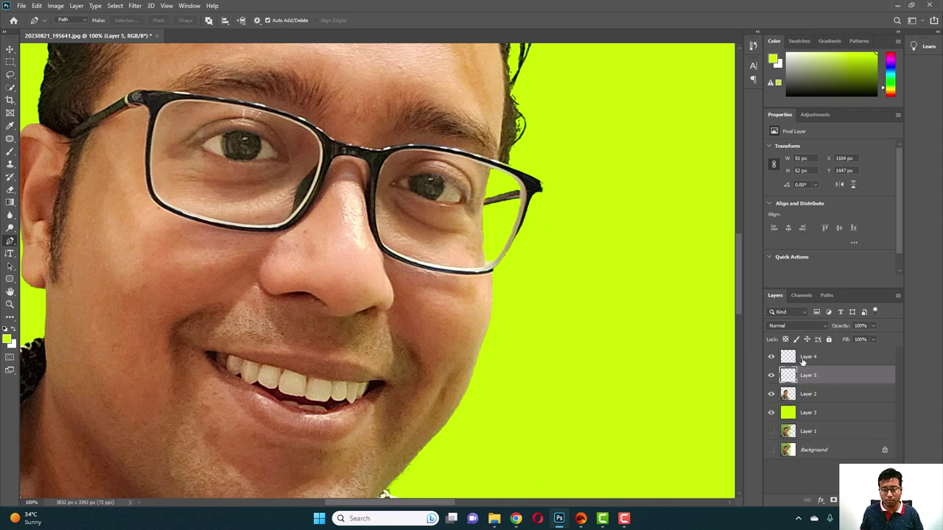
click(802, 359)
key(ctrl+e)
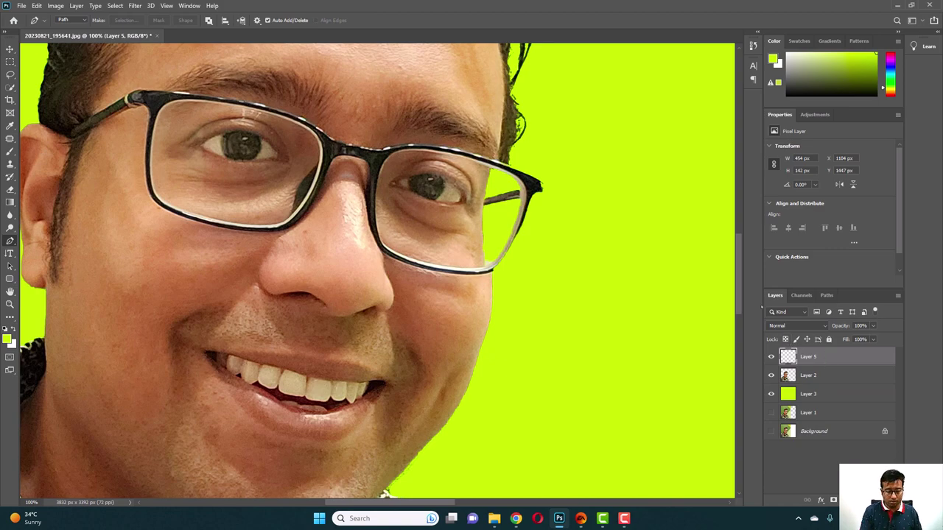
Step: Apply a Brightness/Contrast adjustment to the merged iris layer with brightness -37 and contrast 73
key(ctrl+minus)
key(ctrl+minus)
key(ctrl+minus)
key(ctrl+minus)
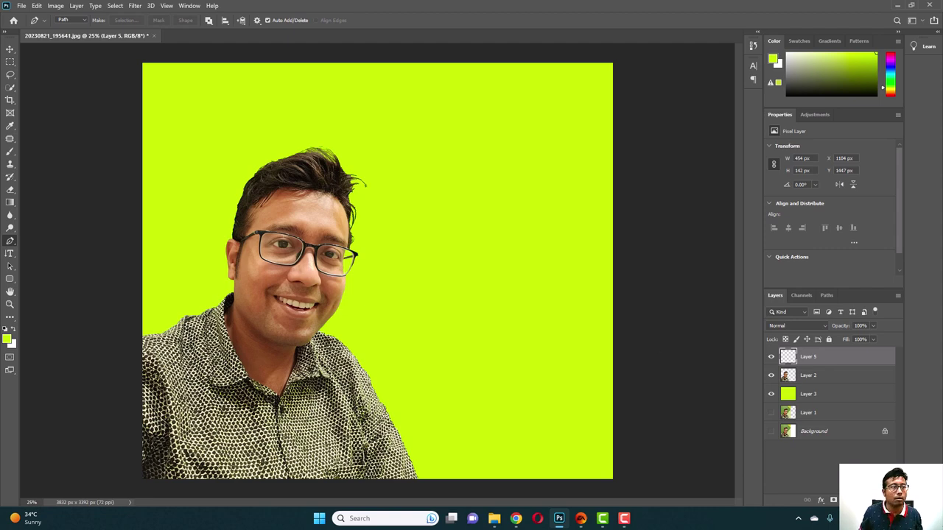
click(36, 5)
mouse_move(55, 6)
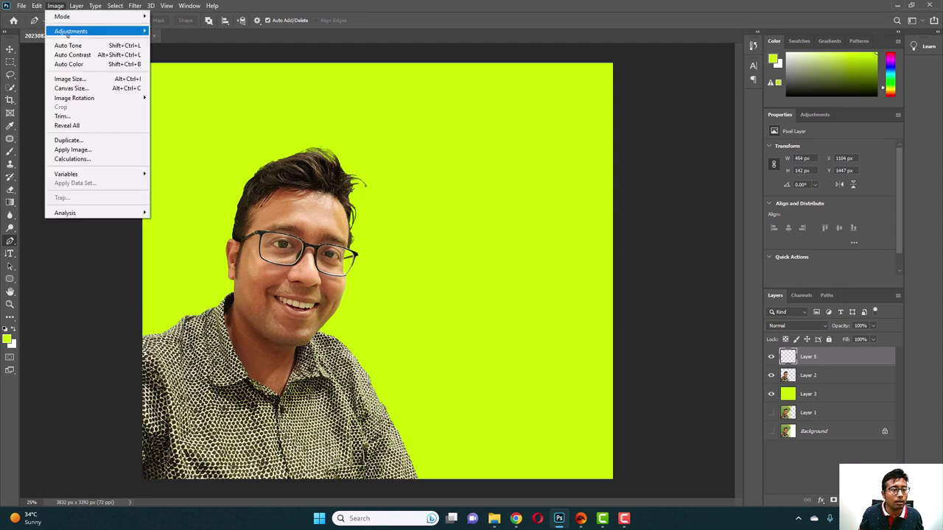
mouse_move(67, 34)
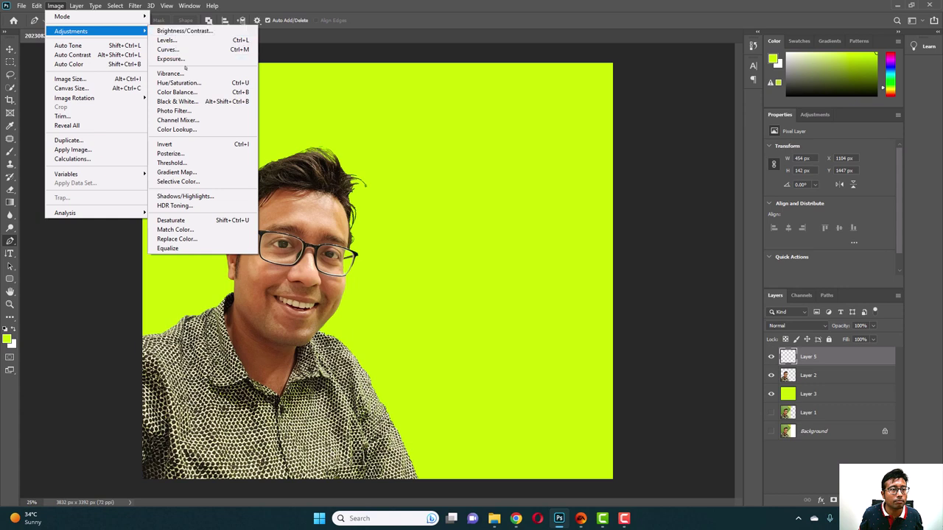
click(184, 31)
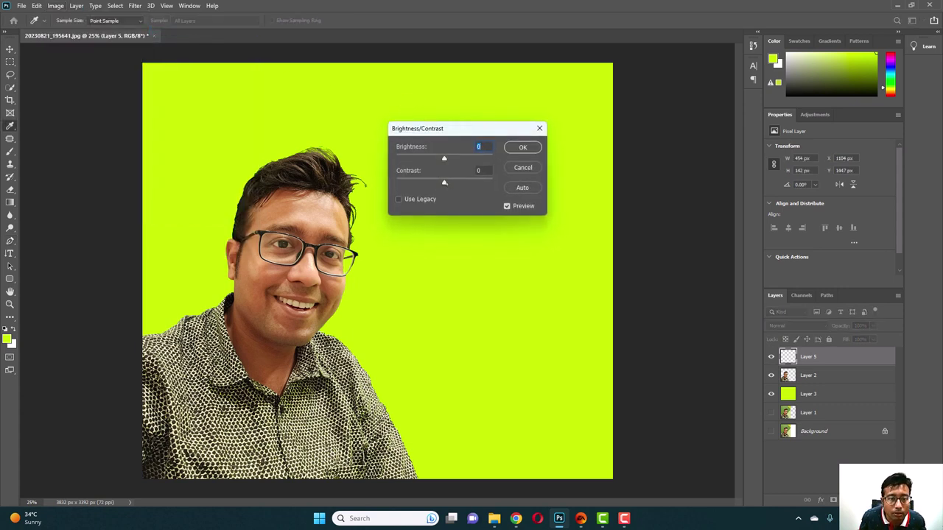
drag(462, 172, 516, 172)
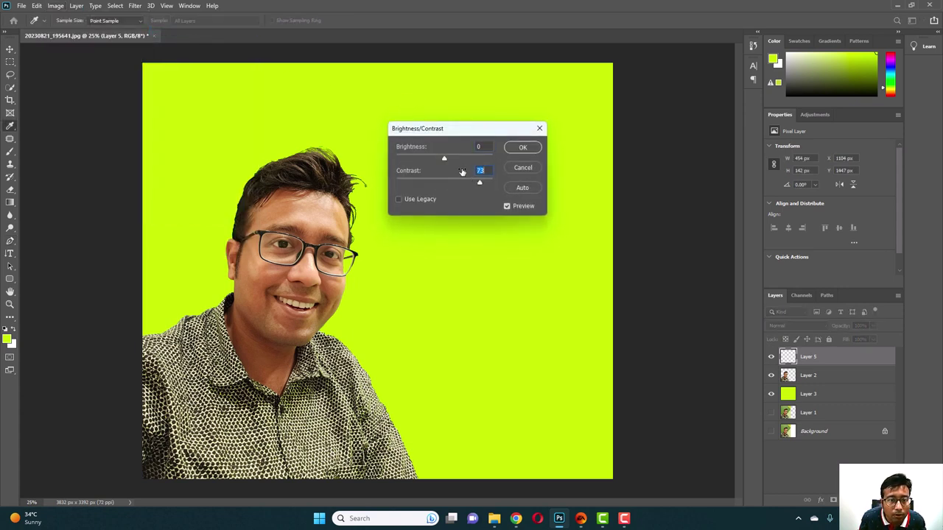
drag(444, 159, 424, 159)
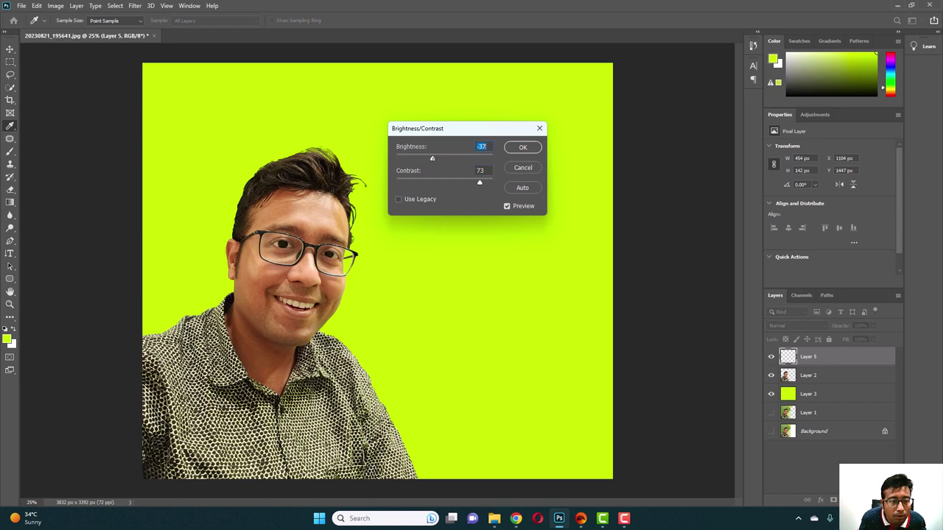
click(512, 145)
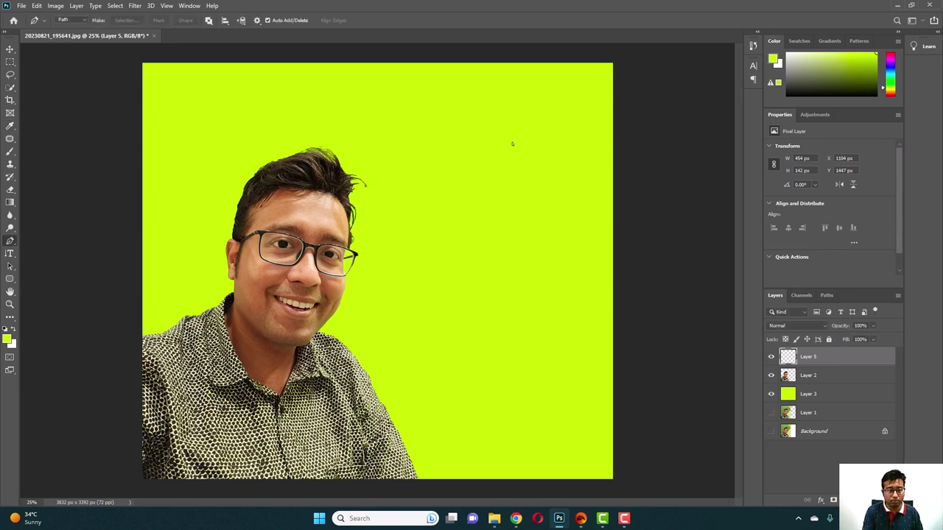
key(ctrl+BackSpace)
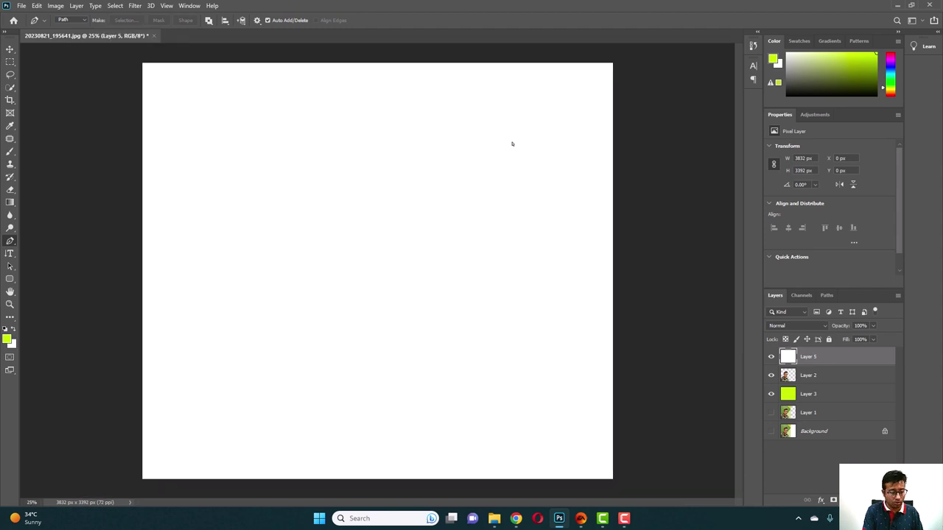
key(ctrl+z)
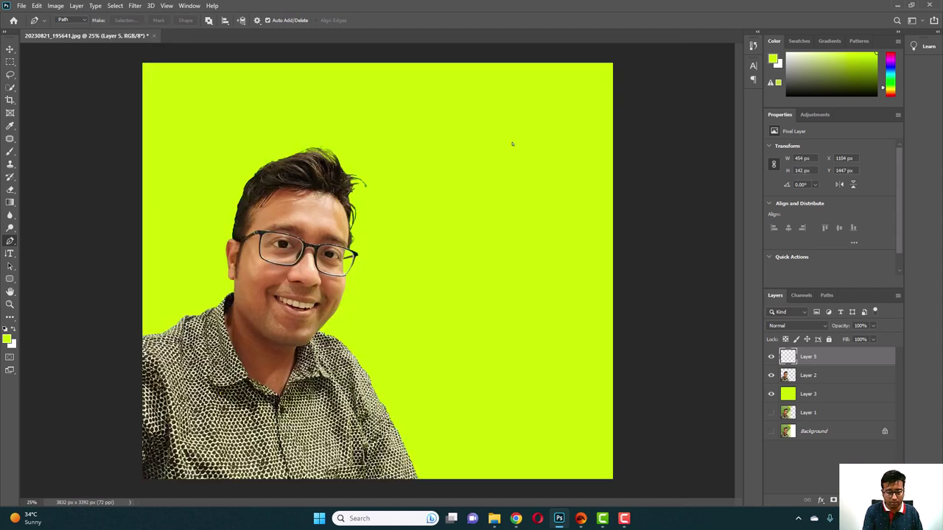
Step: Inspect the darkened irises up close by toggling the visibility of Layer 2 and the iris layer
key(ctrl+plus)
key(ctrl+plus)
key(ctrl+plus)
key(ctrl+plus)
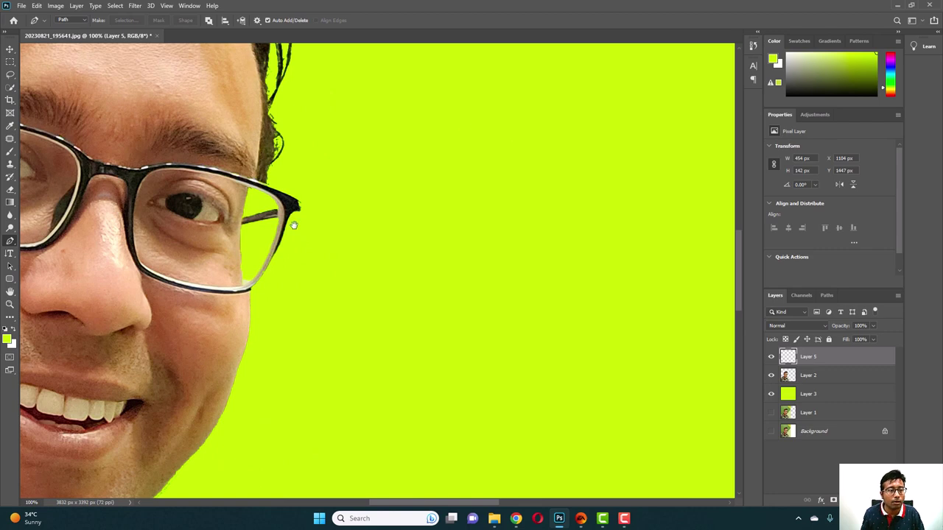
drag(294, 225, 509, 249)
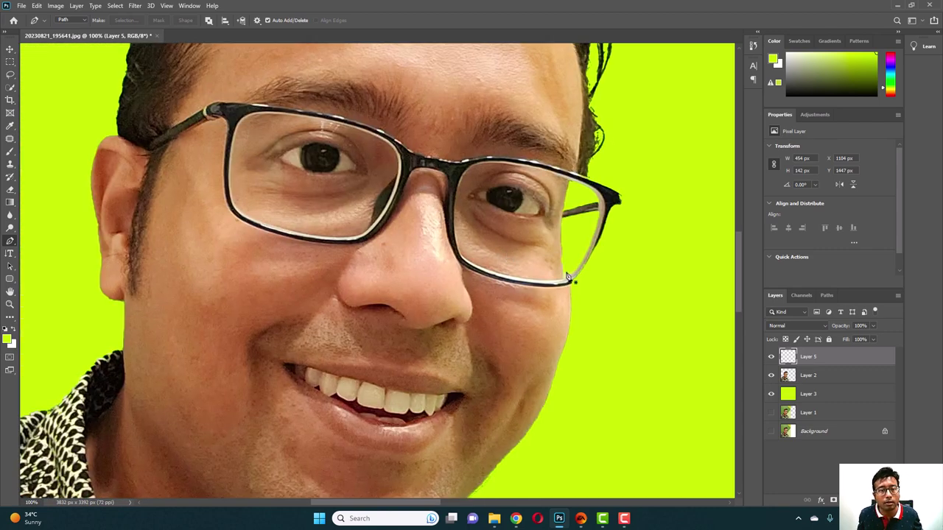
click(771, 375)
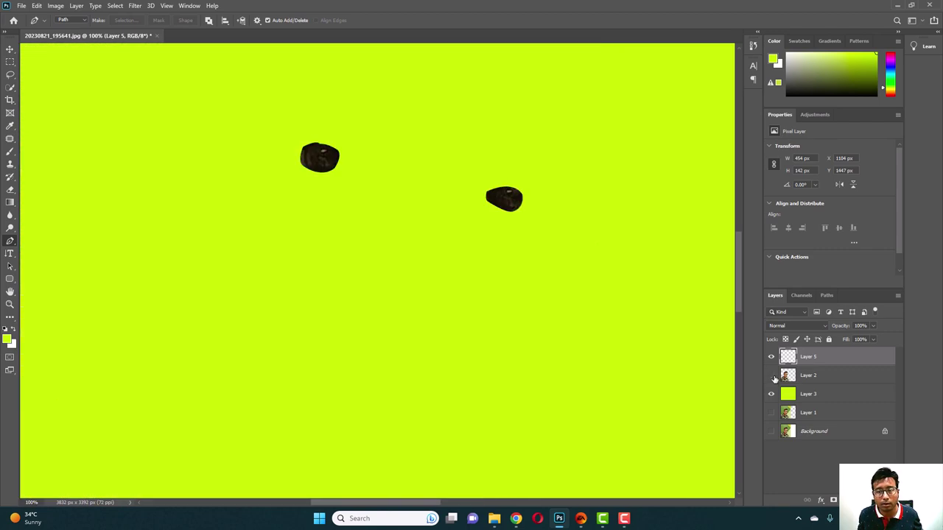
click(771, 375)
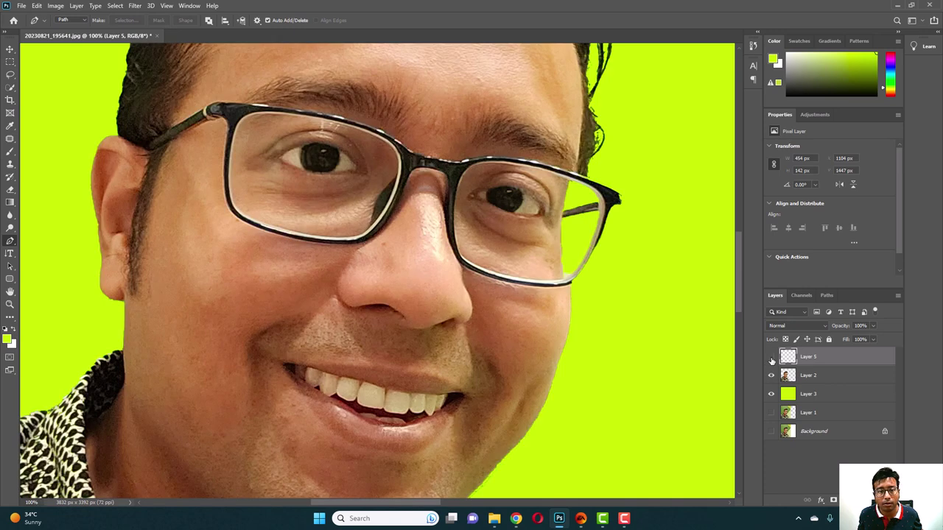
click(771, 358)
click(771, 358)
click(771, 358)
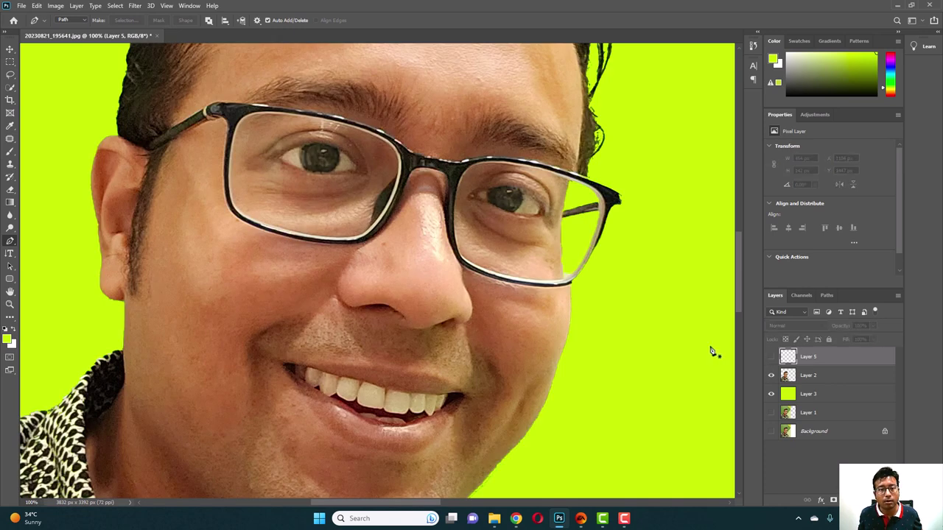
click(771, 358)
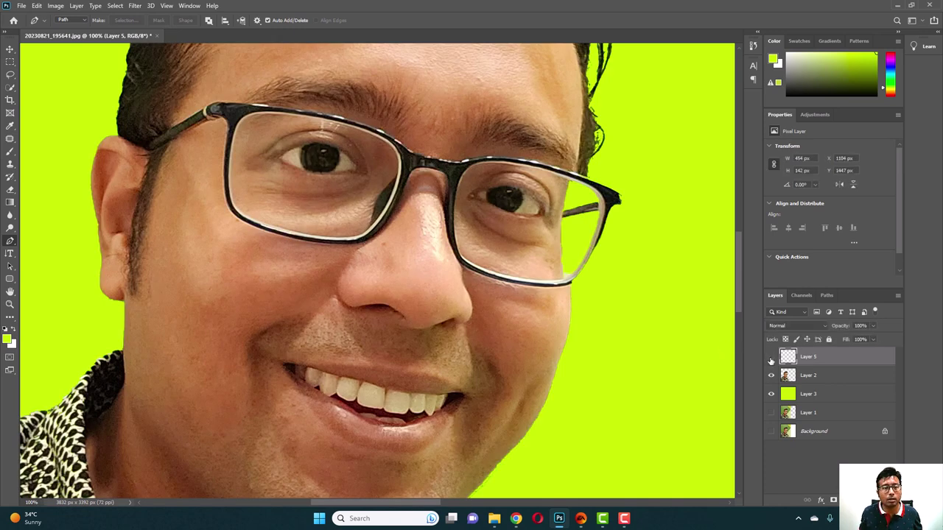
click(771, 358)
click(771, 358)
click(771, 357)
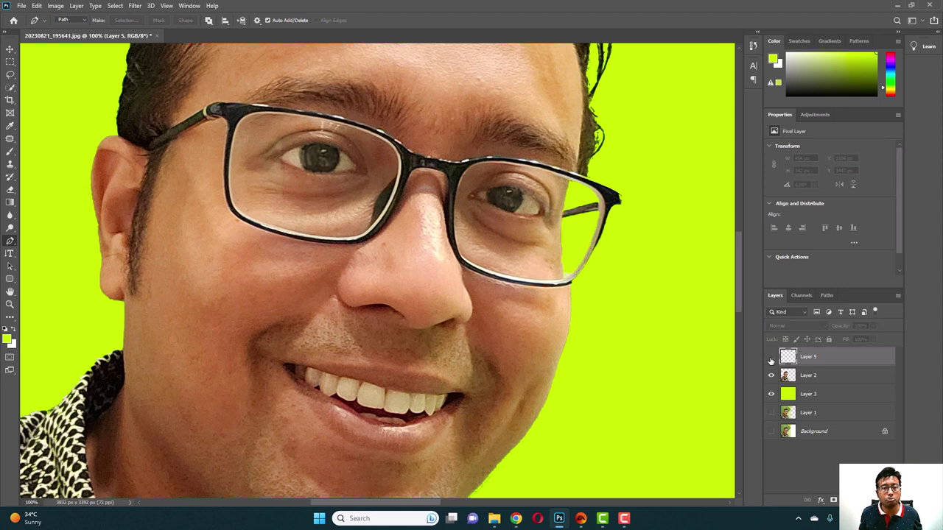
click(771, 358)
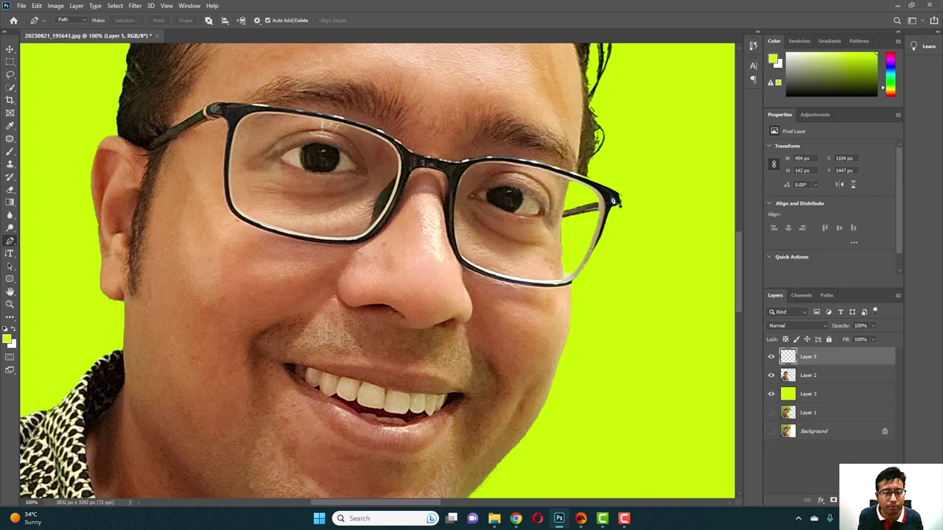
Step: Flatten the image, discarding the hidden layers and turning off the warning for next time
key(ctrl+minus)
key(ctrl+minus)
key(ctrl+minus)
key(ctrl+minus)
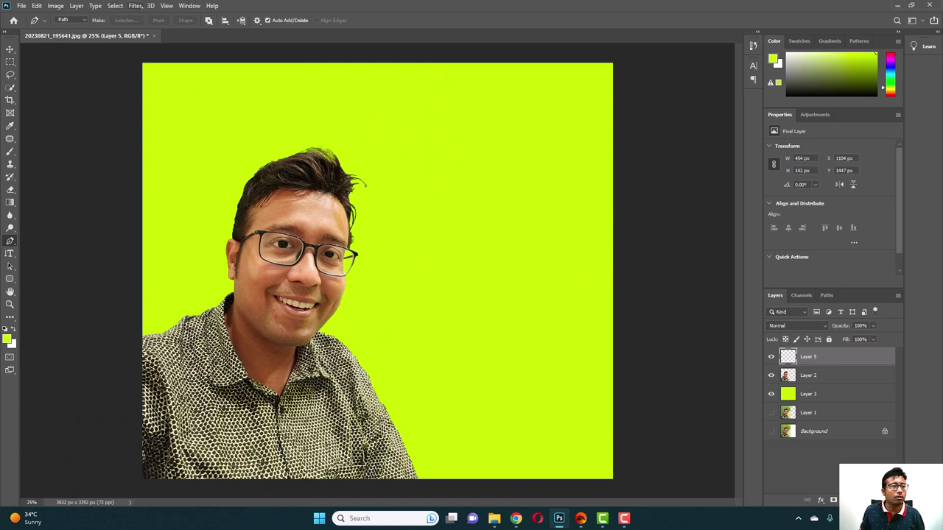
click(56, 6)
mouse_move(77, 5)
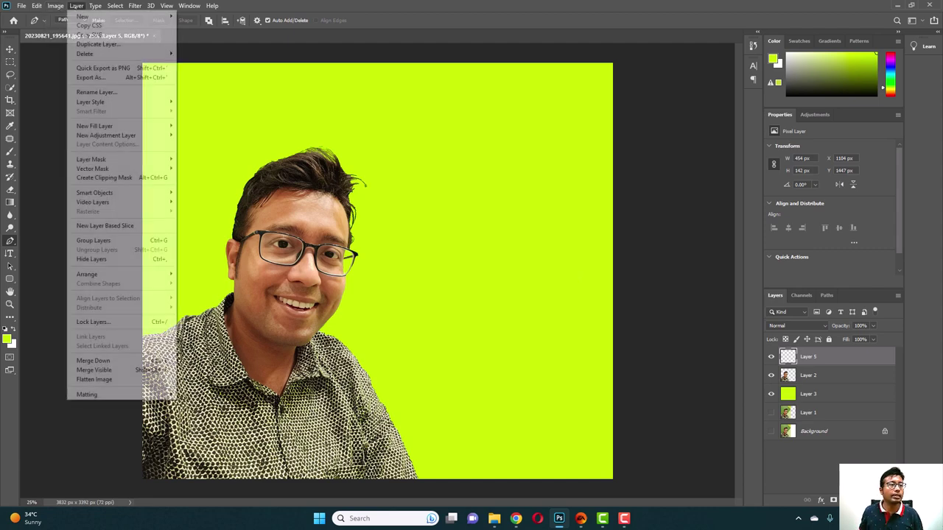
click(94, 379)
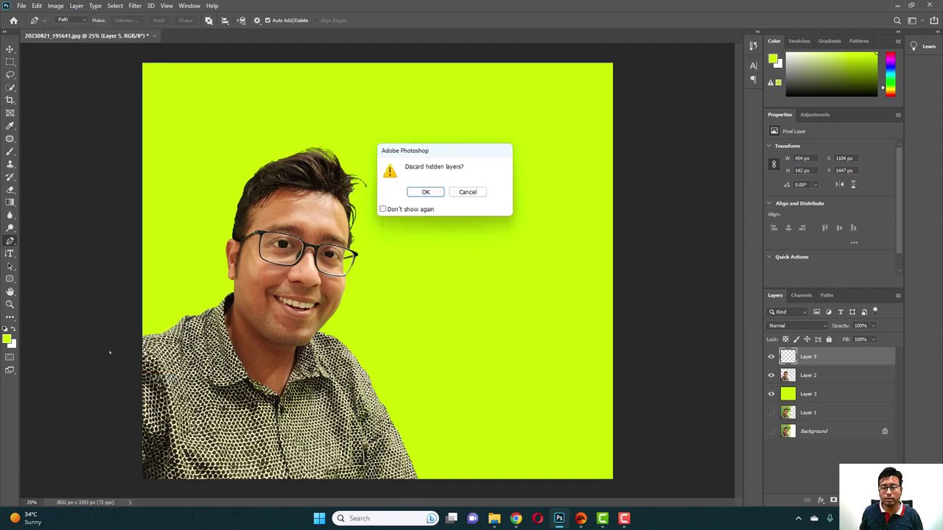
click(425, 192)
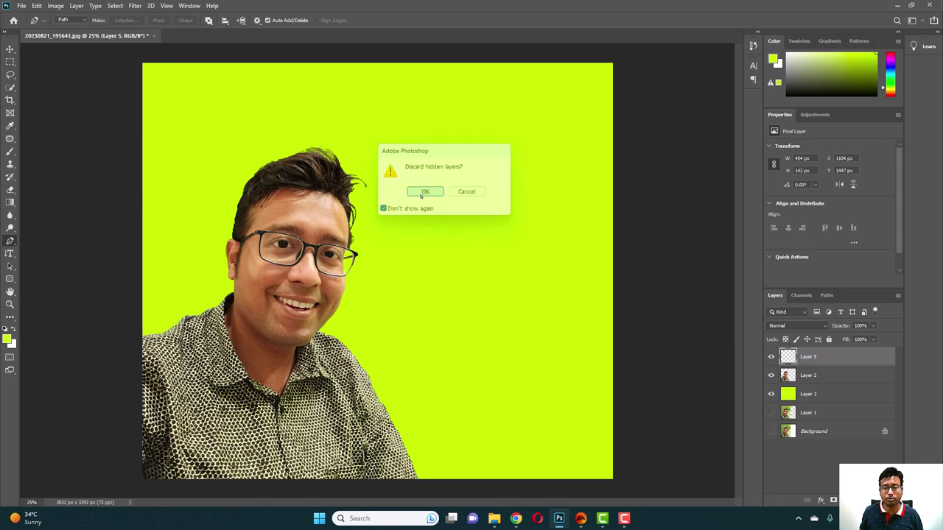
Step: Save the image as a JPEG with Maximum quality 12 and the Baseline ("Standard") format, then close the document
key(ctrl+s)
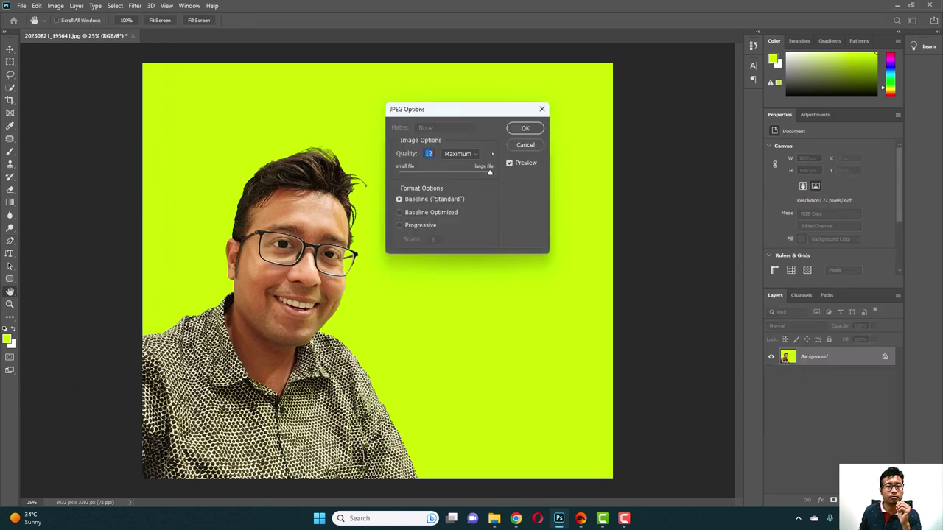
click(514, 133)
key(p)
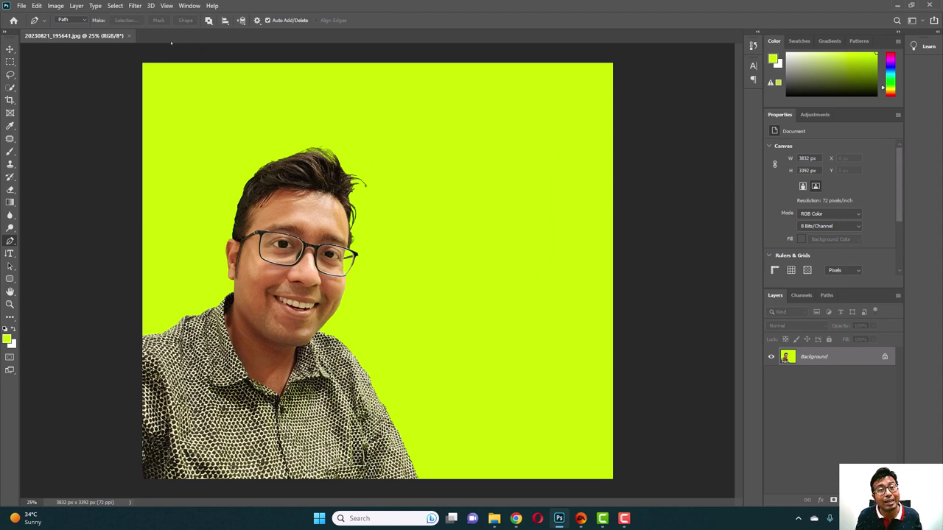
click(130, 35)
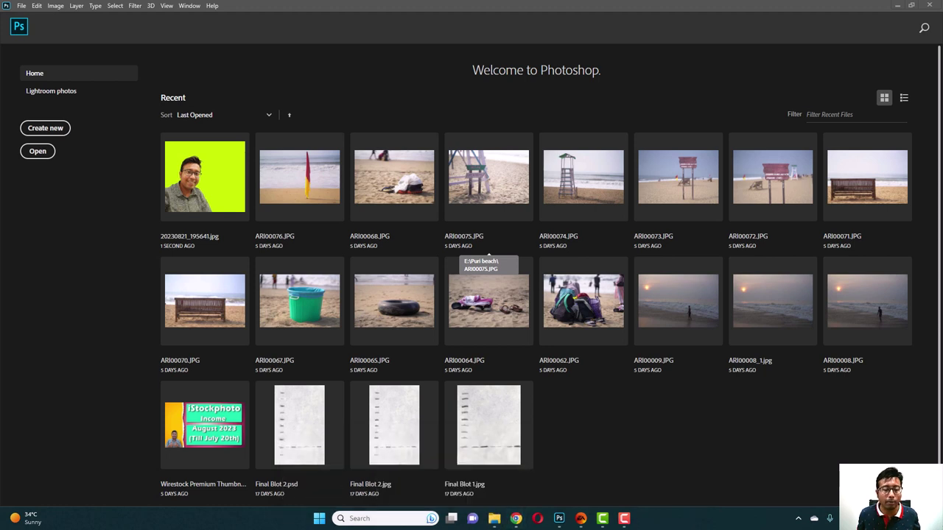
Step: Switch to File Explorer and select 20230821_195641.jpg in the Pictures folder
mouse_move(494, 518)
click(653, 460)
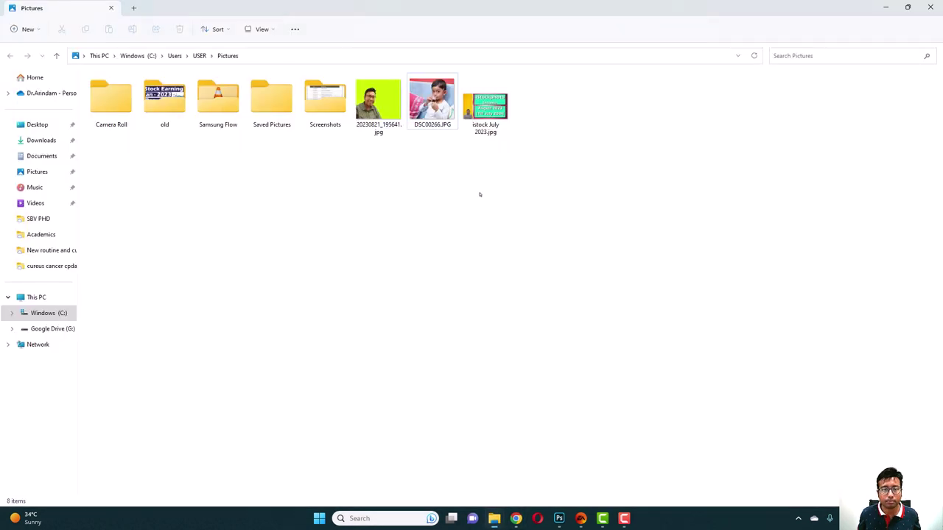
click(399, 111)
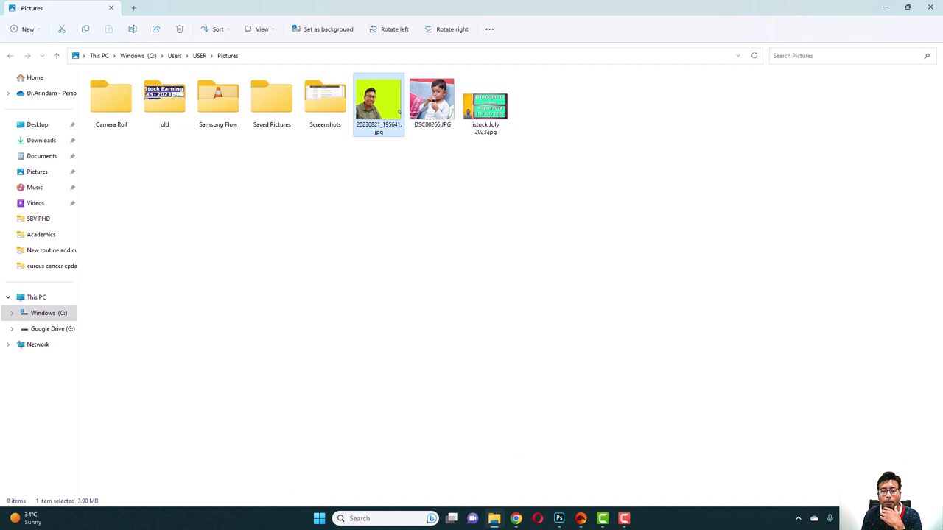
click(372, 518)
text(xp)
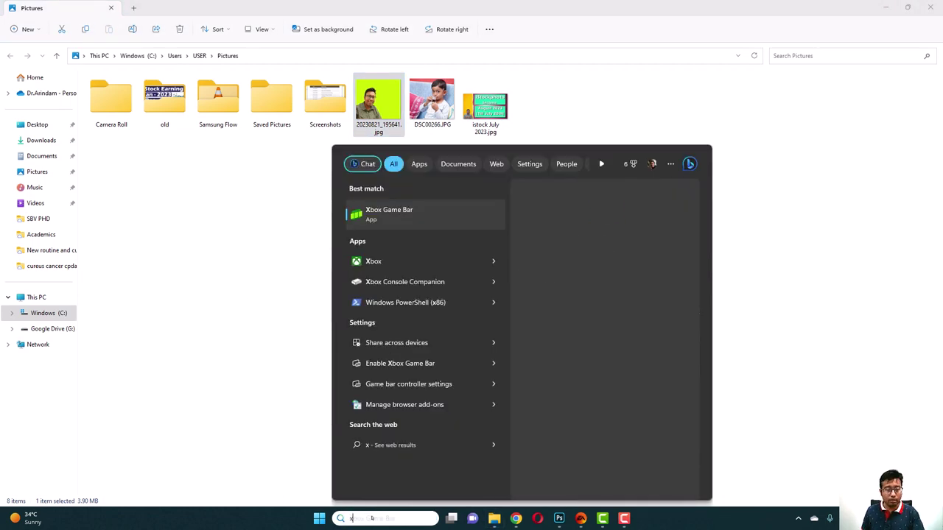
click(238, 234)
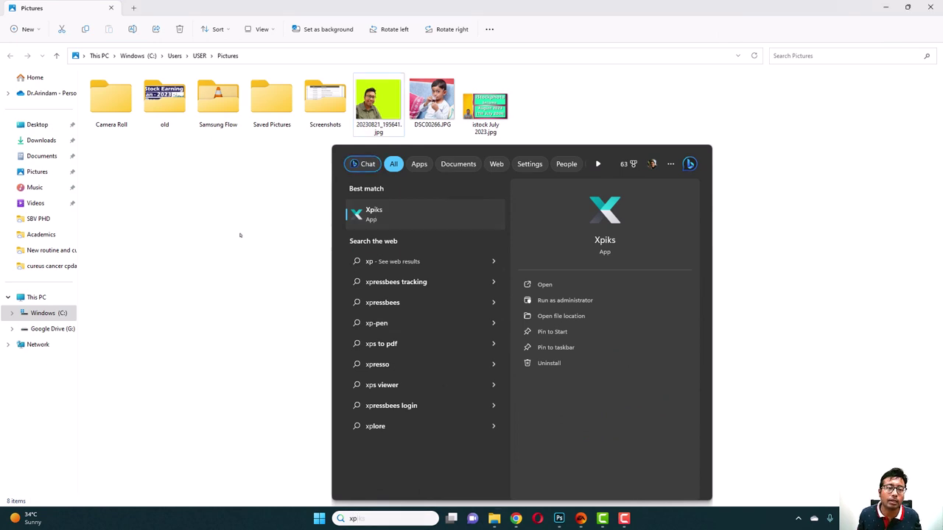
Step: Switch to Chrome, upload 20230821_195641.jpg to the Shutterstock contributor site and continue to the content submission page
mouse_move(515, 518)
click(568, 460)
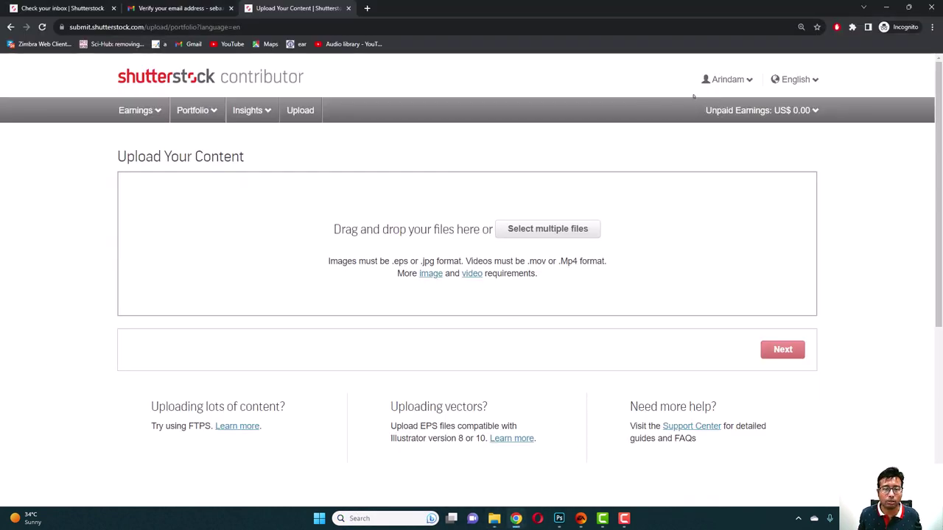
click(547, 229)
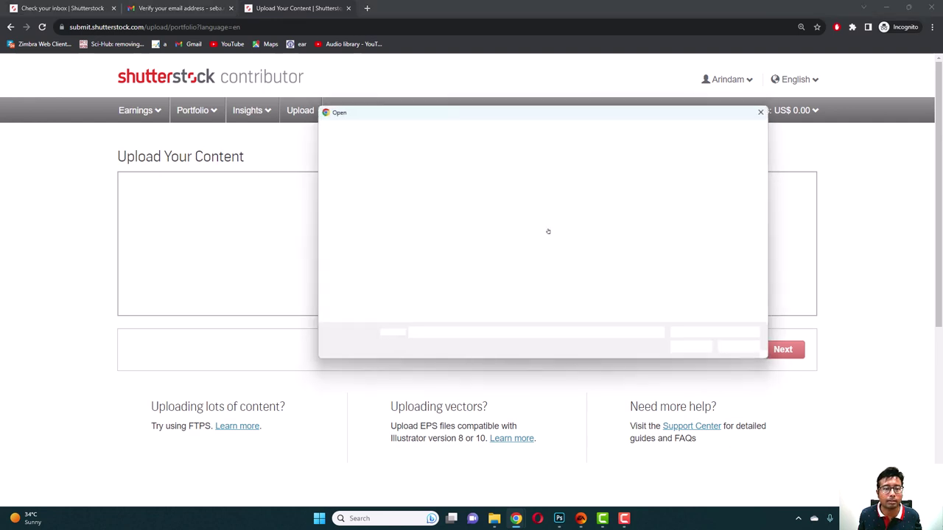
click(692, 193)
key(Return)
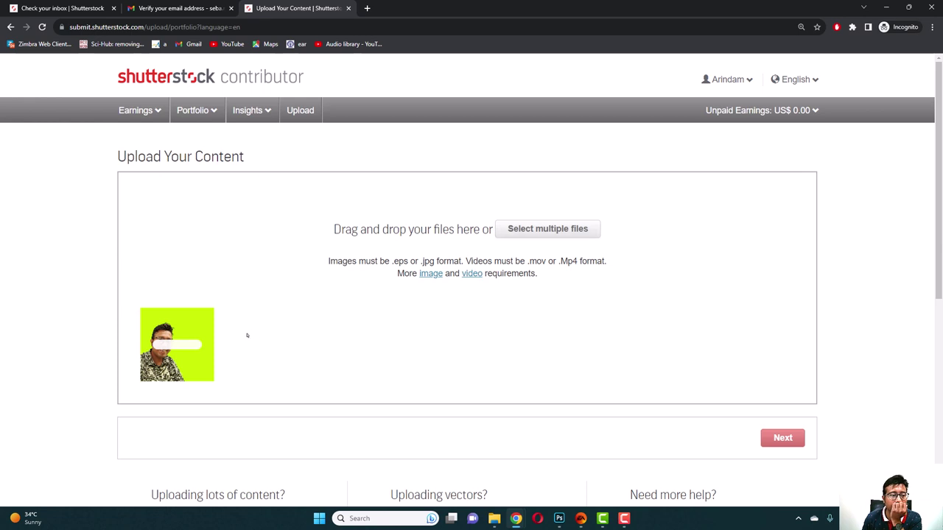
mouse_move(201, 346)
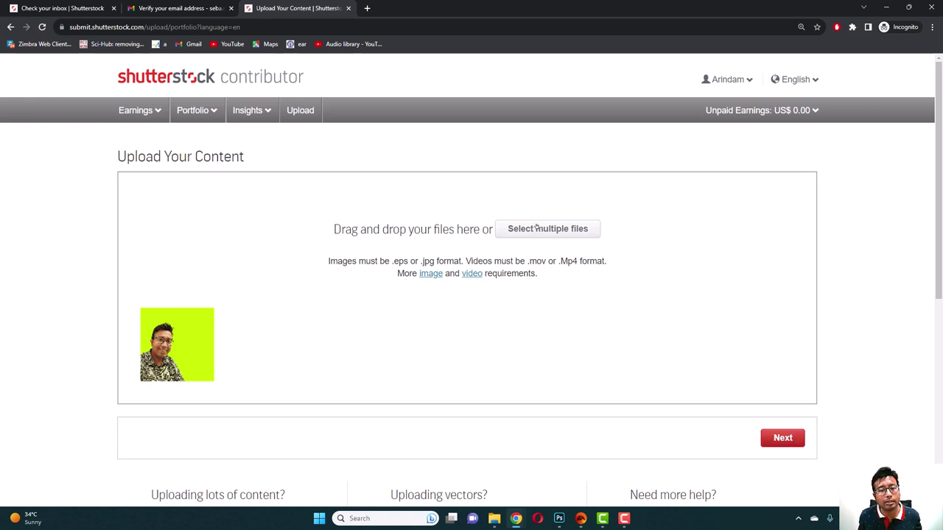
click(777, 438)
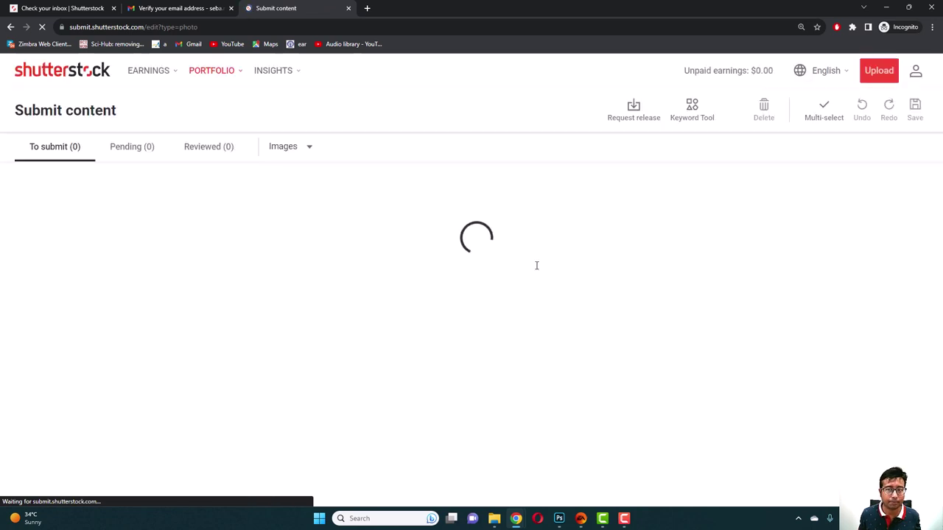
Step: Check the detailed file properties of 20230821_195641.jpg in File Explorer and close the properties
mouse_move(494, 517)
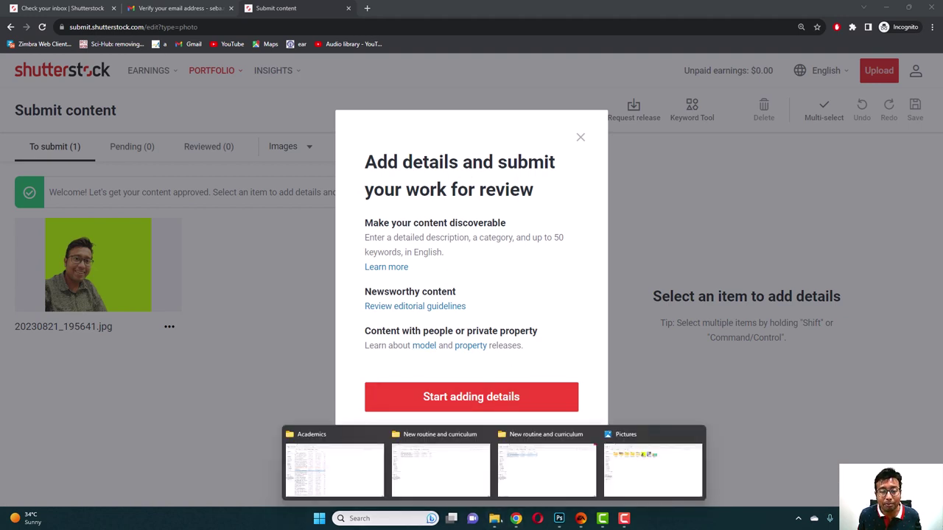
click(631, 449)
right_click(383, 130)
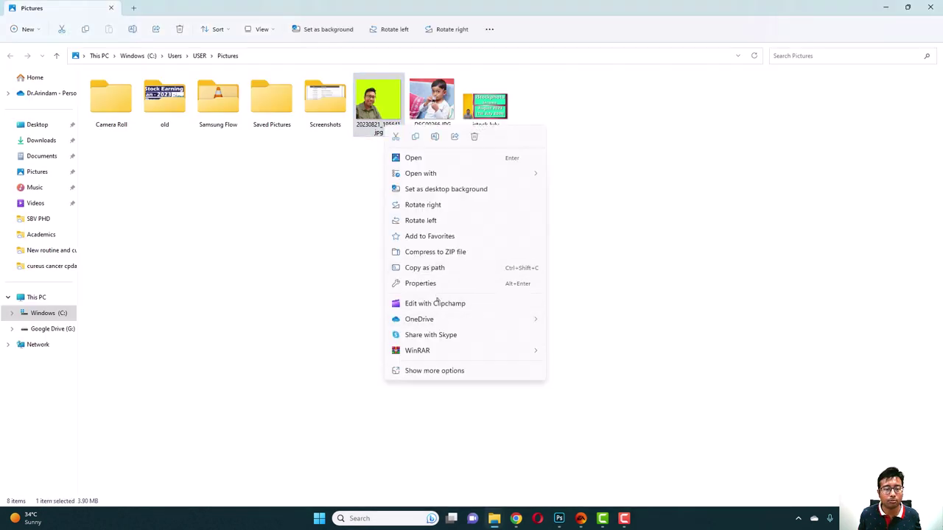
click(427, 283)
click(448, 148)
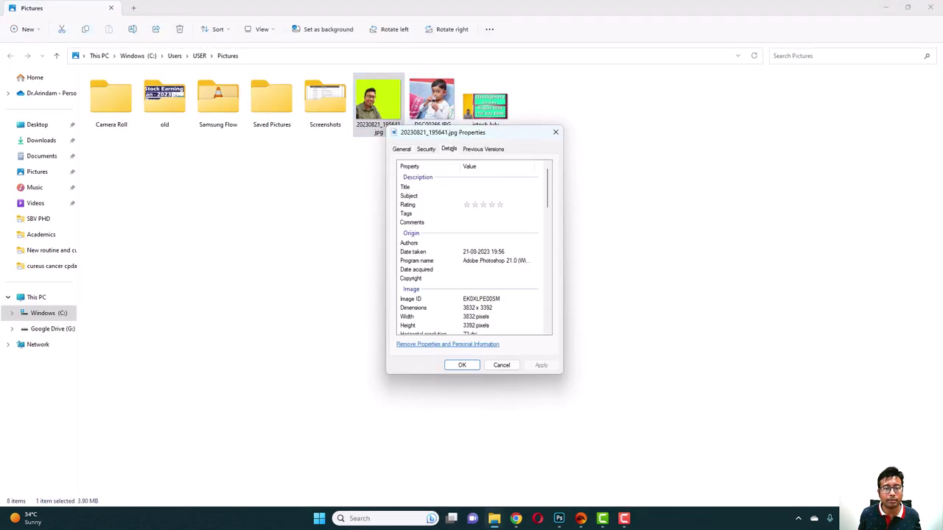
scroll(518, 286, down, 1)
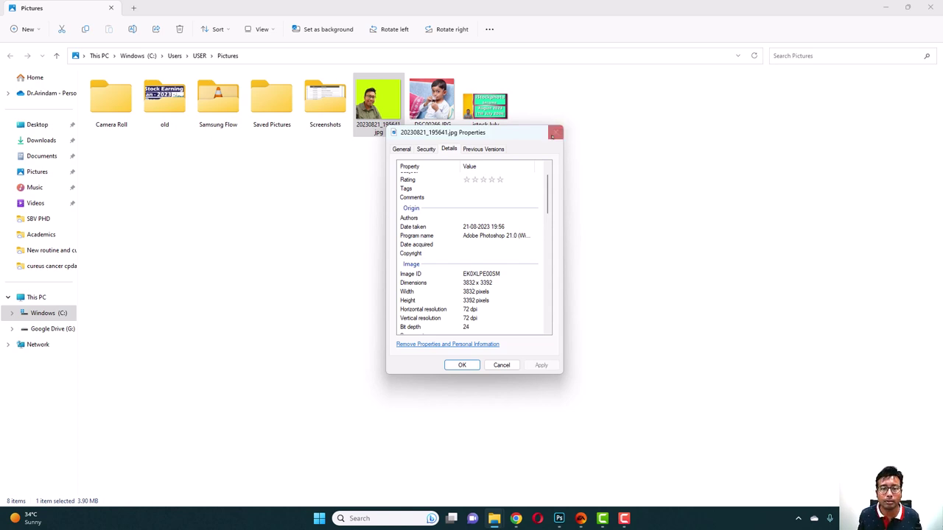
click(555, 132)
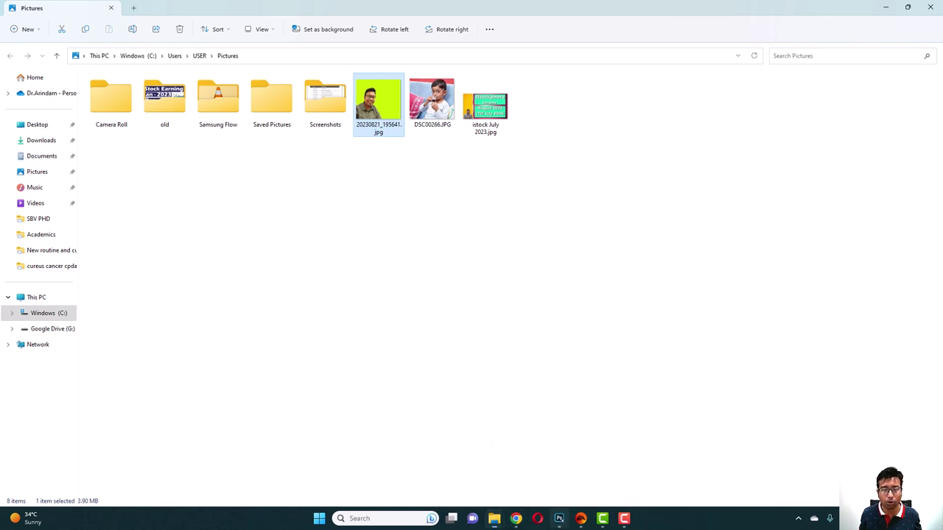
Step: Return to the Shutterstock submission page in Chrome and open the model and property release articles in new tabs
click(559, 518)
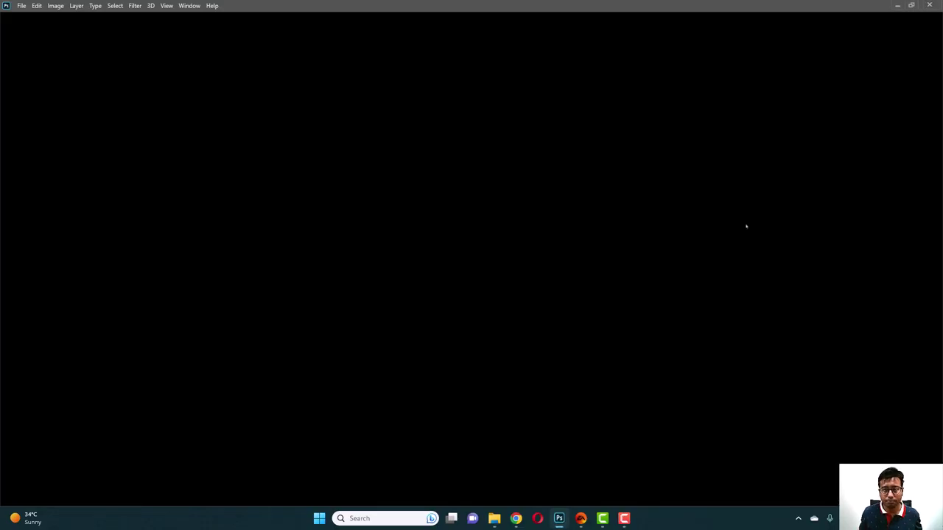
click(559, 518)
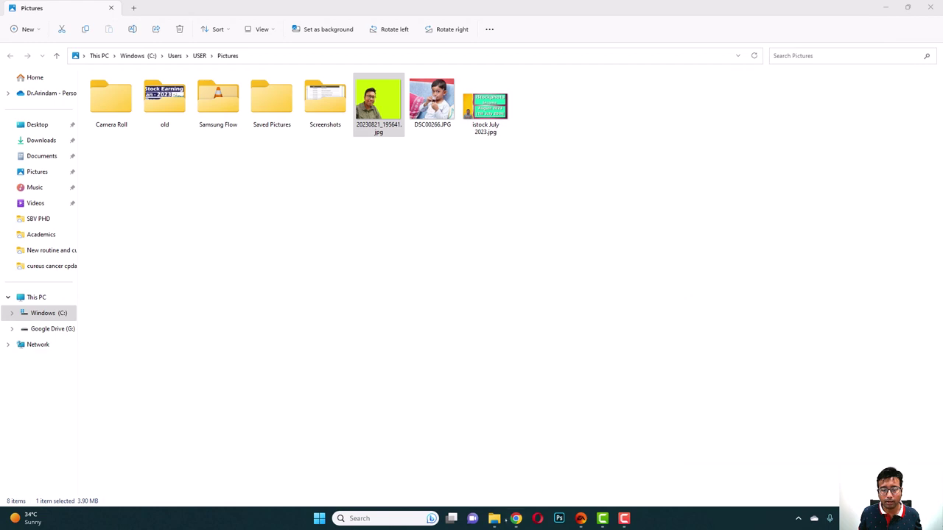
click(573, 475)
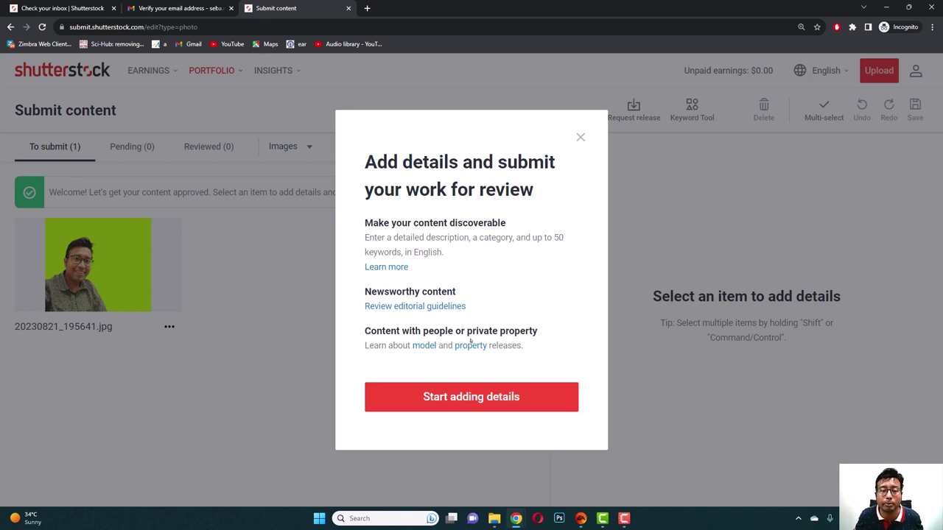
right_click(424, 346)
click(452, 357)
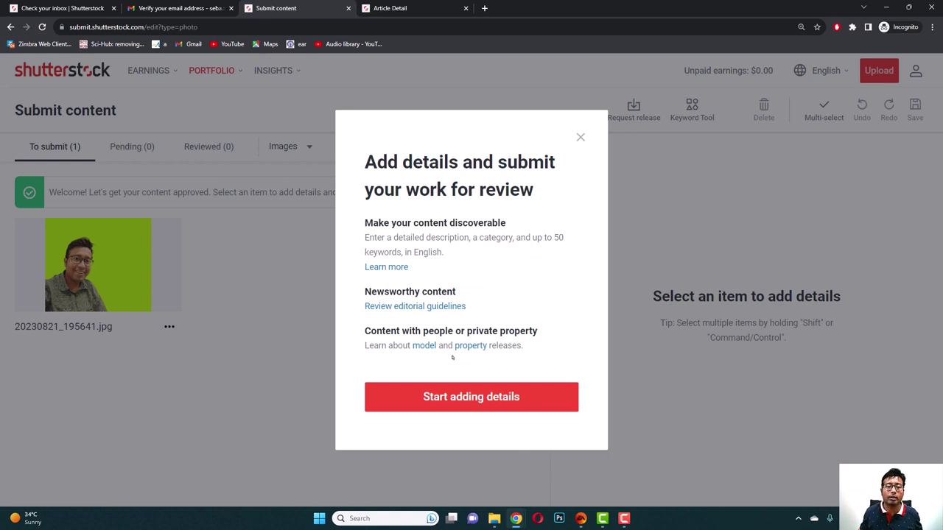
right_click(464, 346)
click(475, 355)
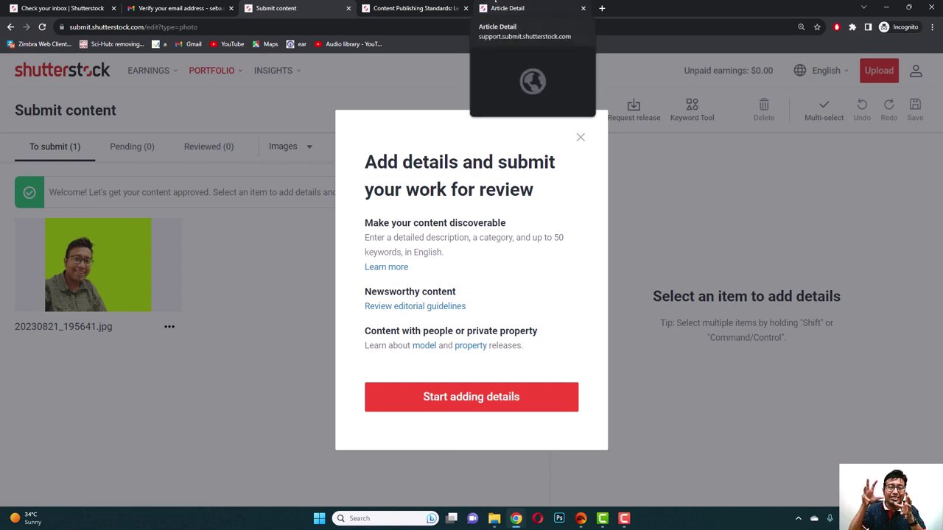
Step: Read the Legal Documentation article's sections on model releases, property releases and press credentials
click(398, 5)
scroll(463, 222, down, 10)
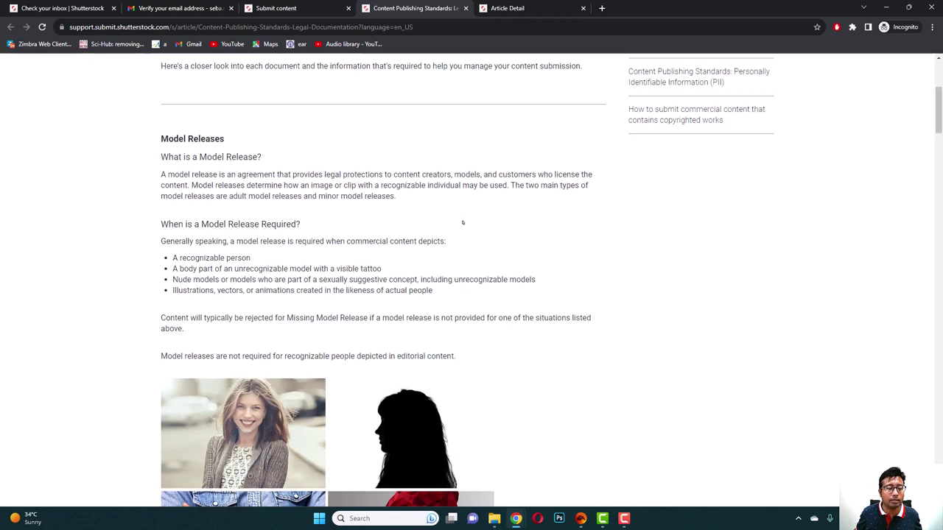
scroll(463, 220, down, 11)
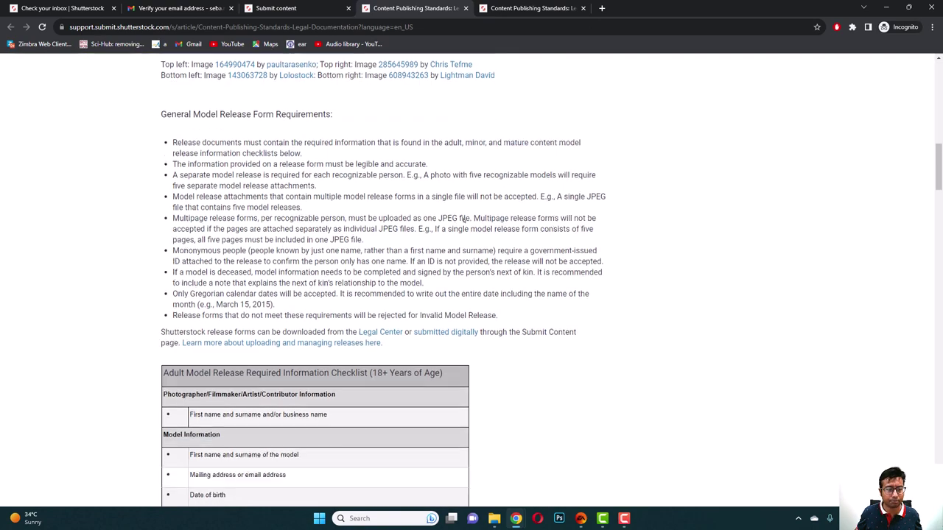
scroll(464, 221, down, 10)
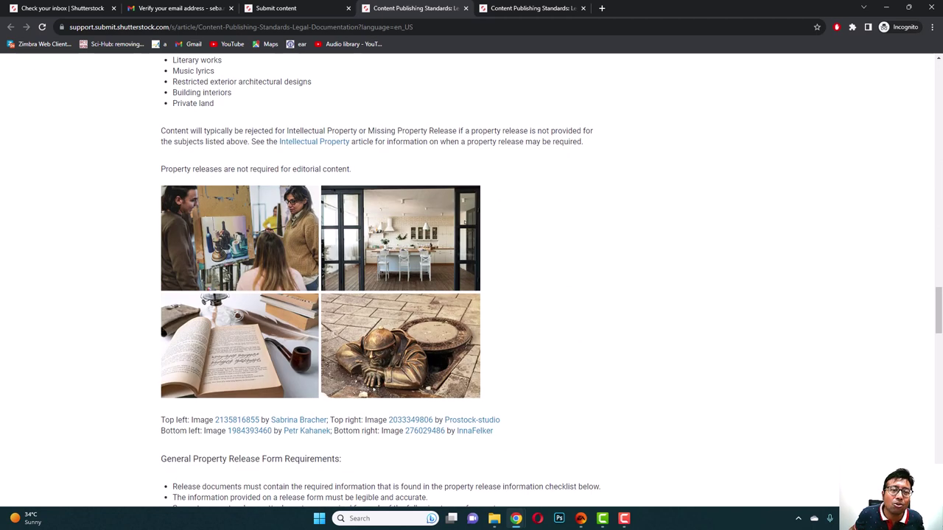
scroll(465, 225, down, 2)
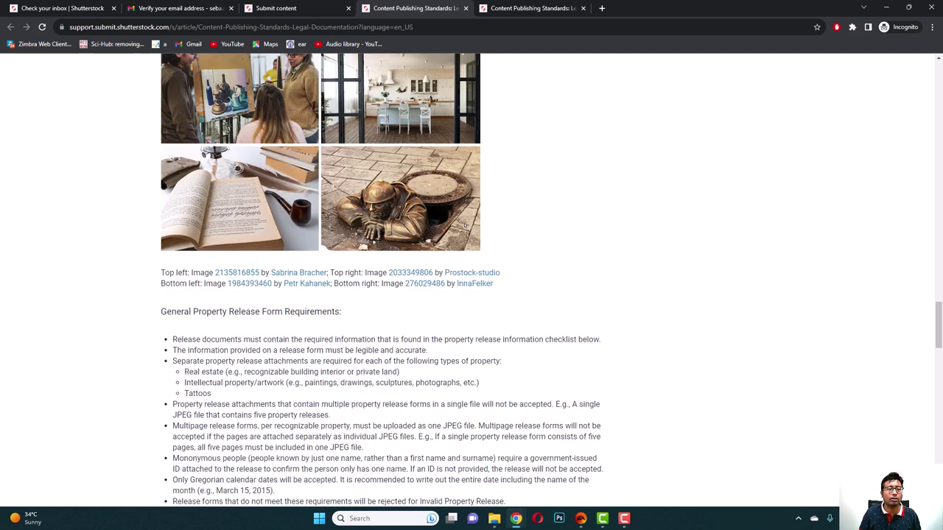
scroll(464, 225, up, 1)
scroll(398, 290, down, 6)
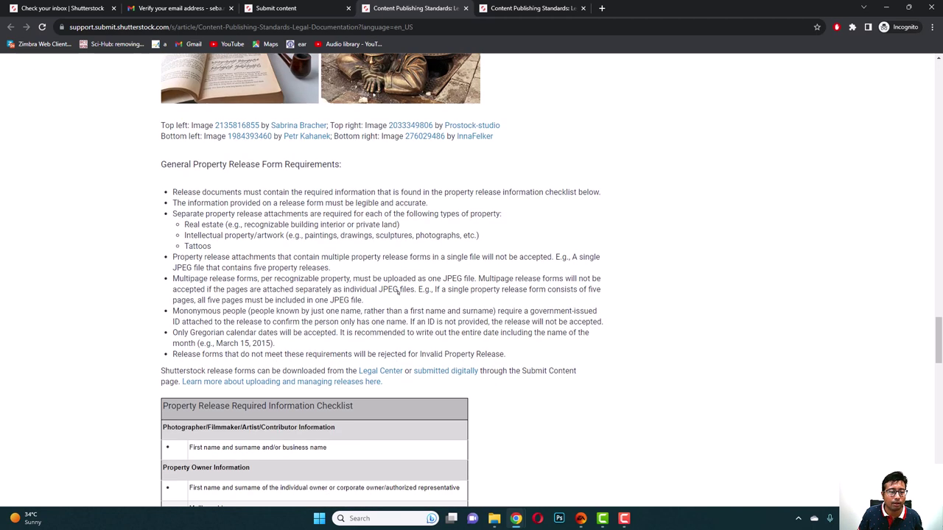
scroll(399, 290, down, 6)
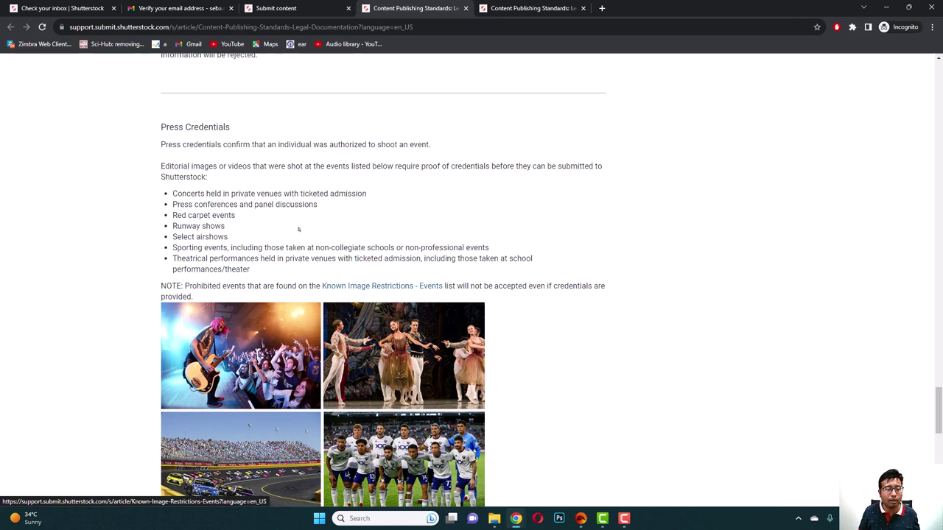
scroll(296, 231, down, 10)
scroll(562, 326, up, 20)
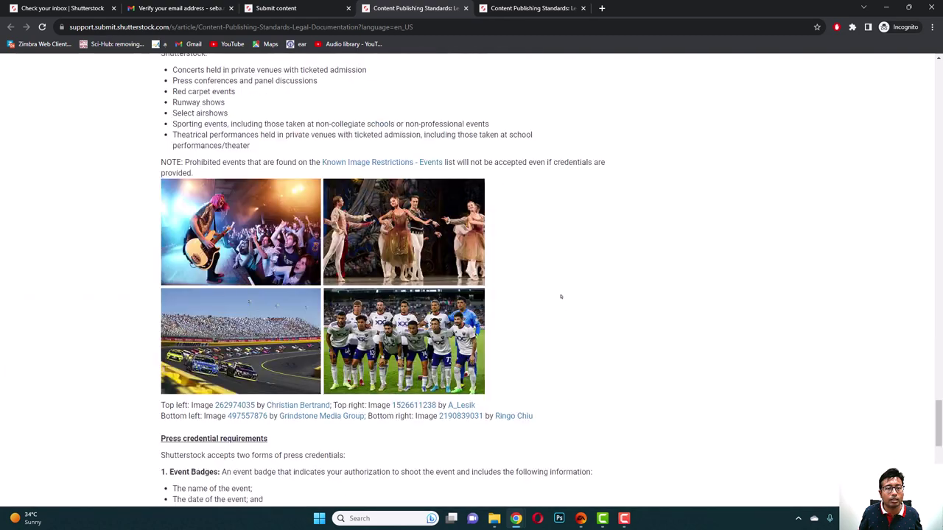
scroll(562, 284, up, 20)
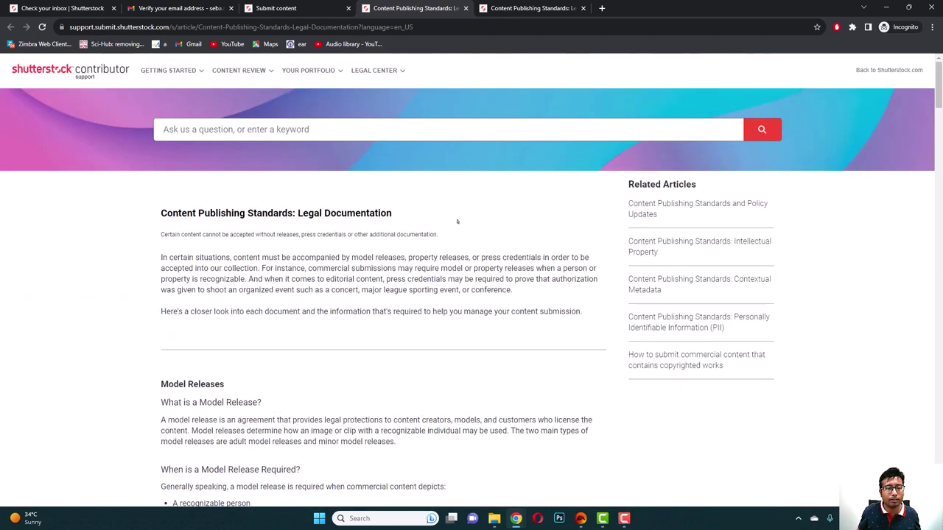
Step: From the general model release requirements, open the article on uploading and managing releases and open its Manage Releases page in a new tab
scroll(433, 236, down, 5)
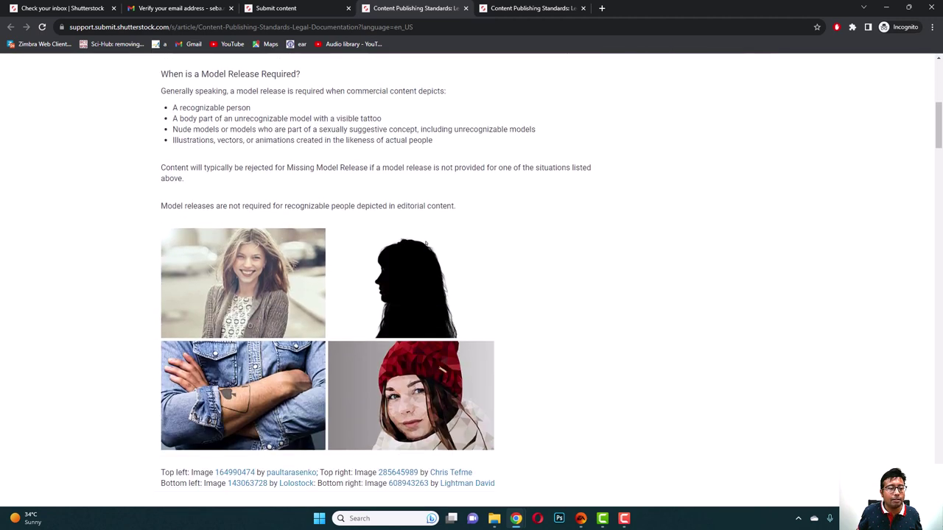
scroll(425, 243, down, 3)
scroll(427, 243, down, 3)
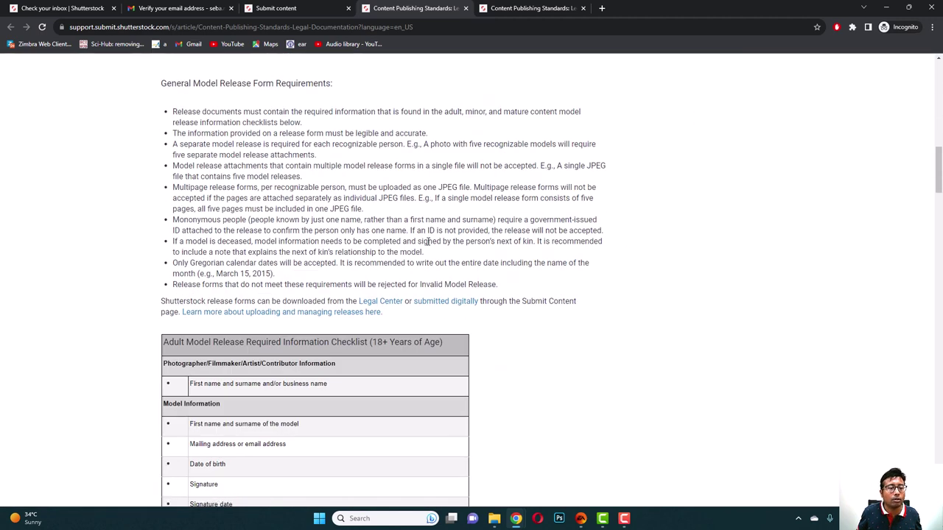
click(313, 312)
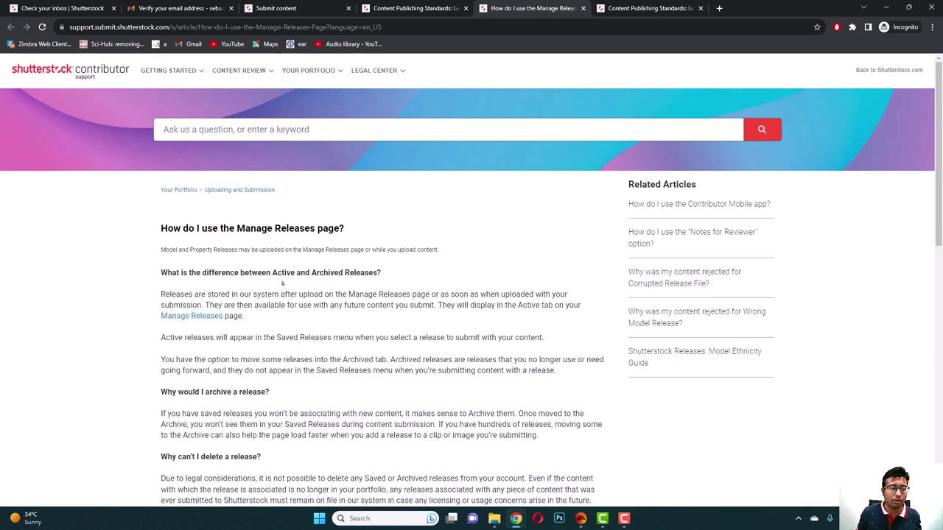
right_click(204, 315)
click(220, 321)
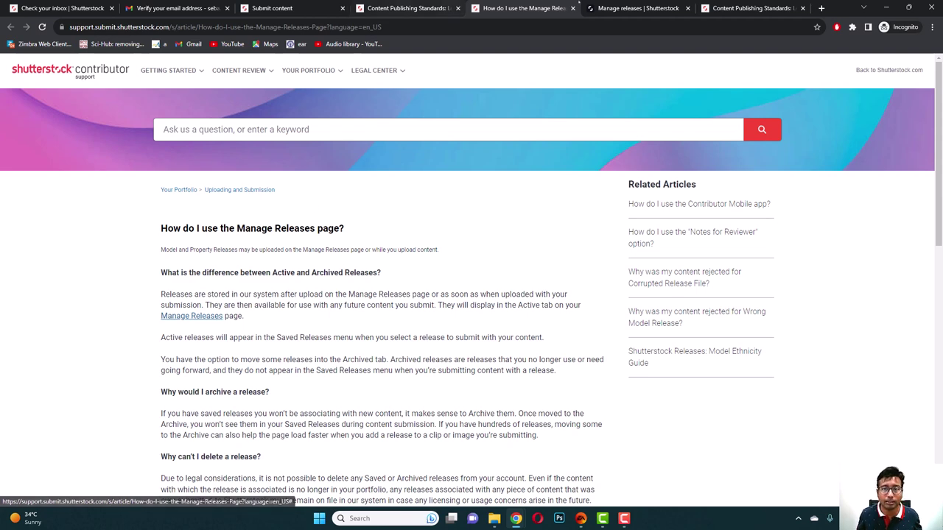
click(219, 317)
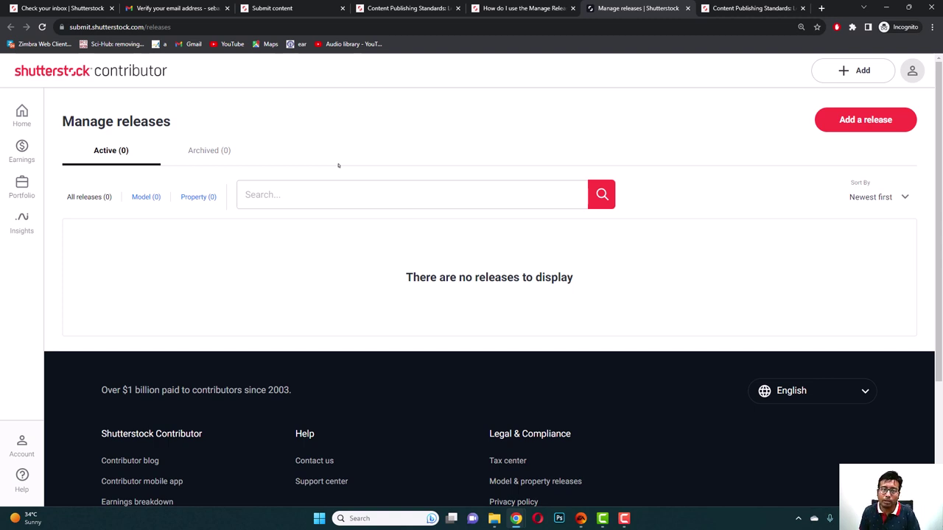
Step: Start a new release, open the paper form download page, and review the release types offered in the Create new release dialog
click(871, 120)
click(471, 360)
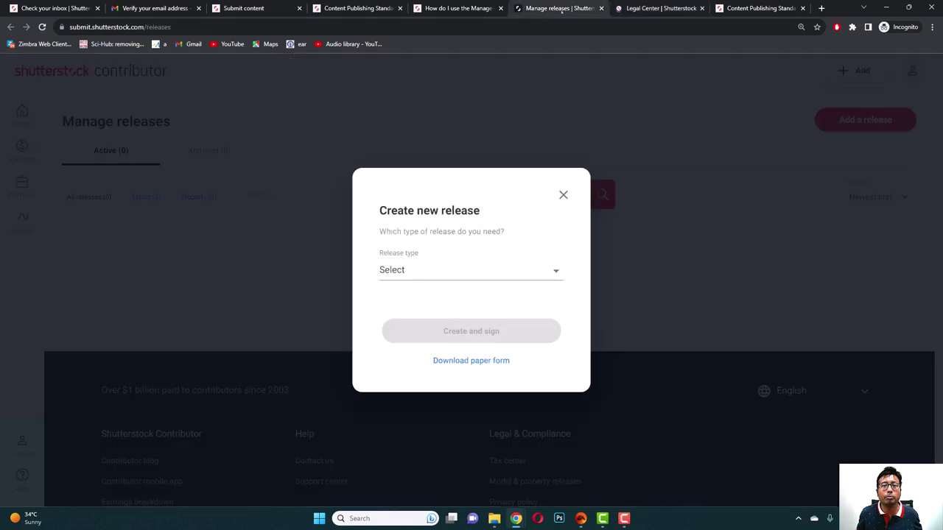
click(556, 9)
click(548, 272)
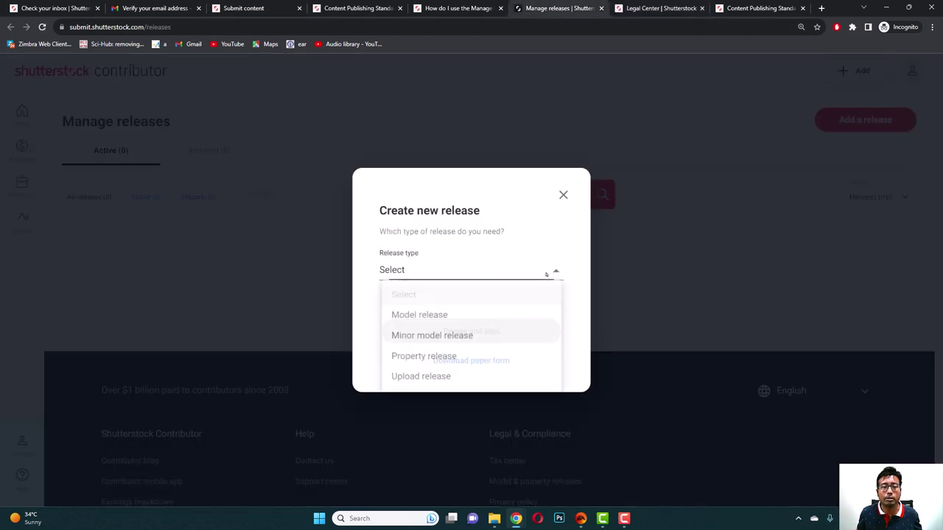
click(546, 274)
click(545, 274)
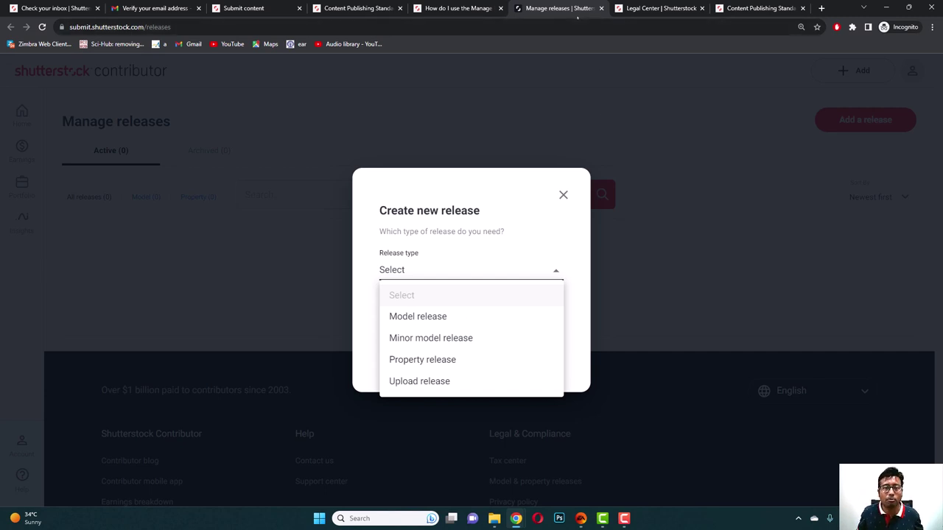
Step: In the Legal Center, check the language choices for the adult model release, keep English and open the form
click(646, 10)
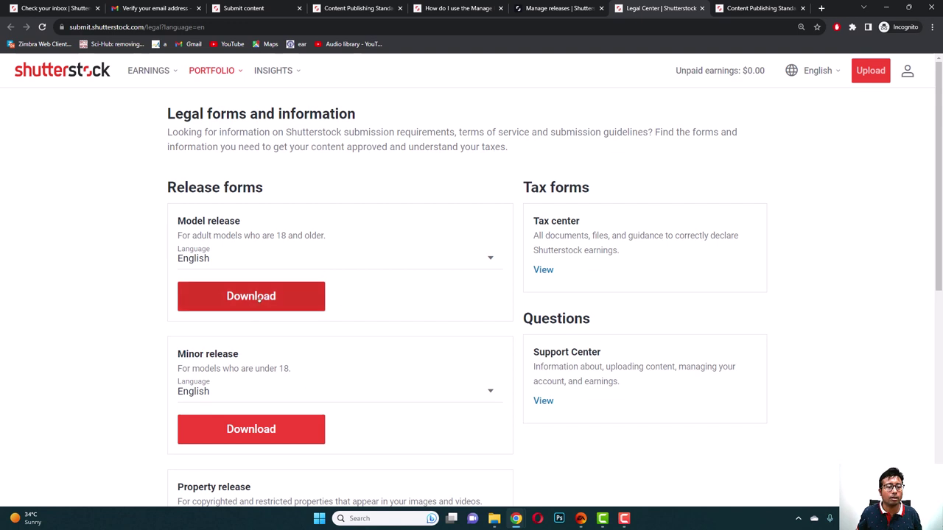
click(316, 257)
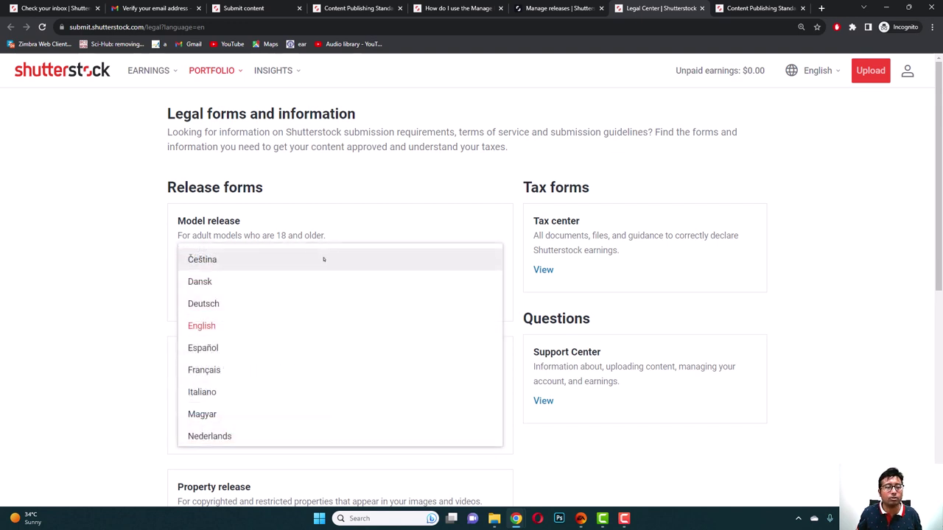
click(80, 282)
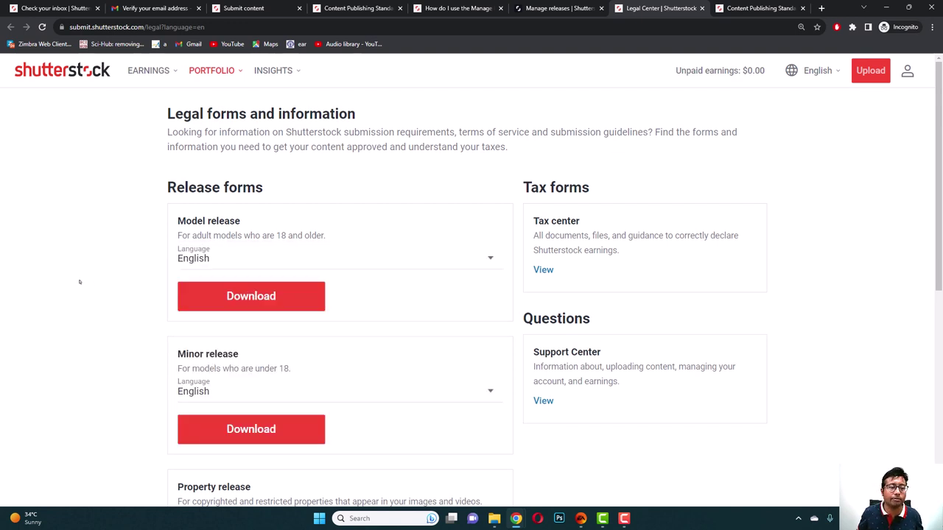
click(264, 295)
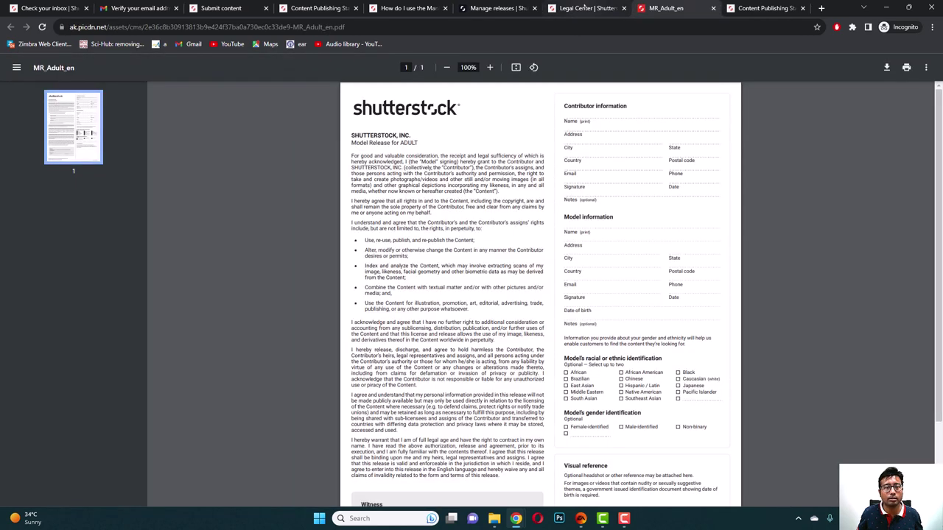
Step: Open the English minor release and property release forms from the Legal Center
click(584, 8)
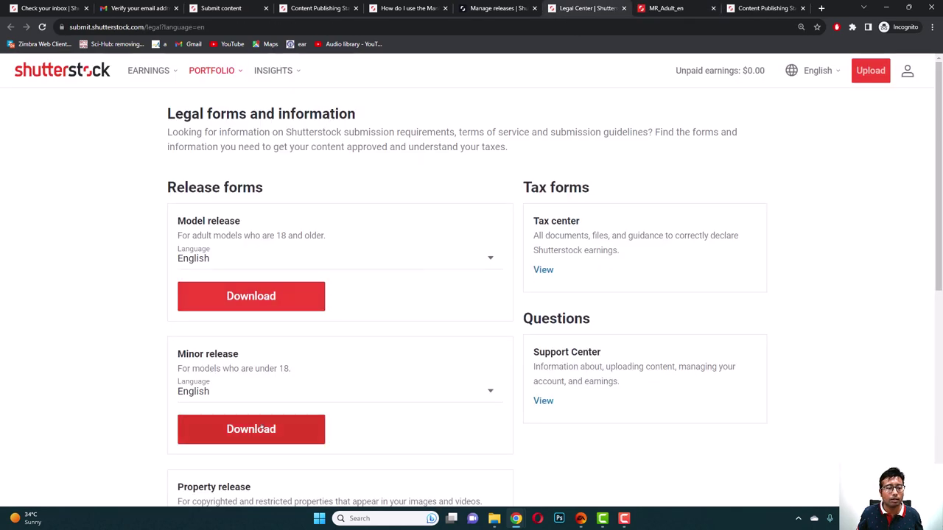
click(265, 428)
click(528, 8)
scroll(423, 233, down, 4)
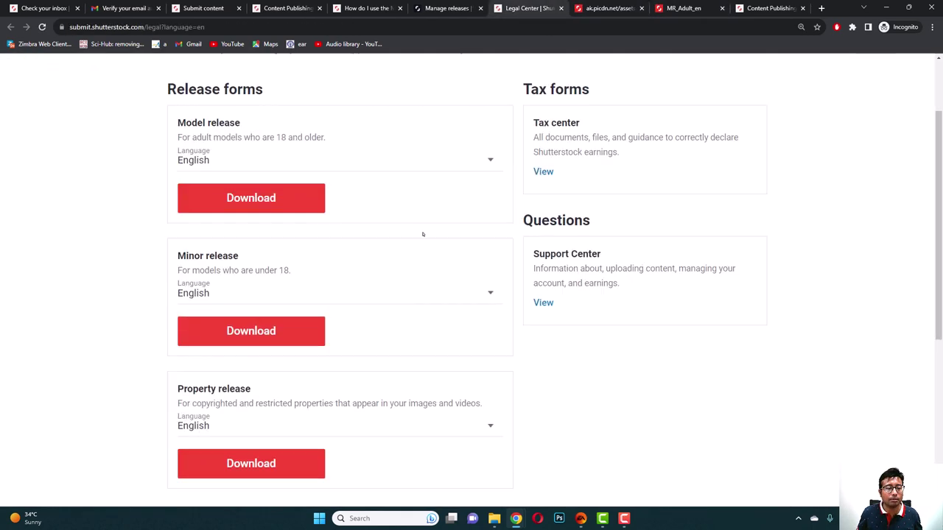
click(265, 316)
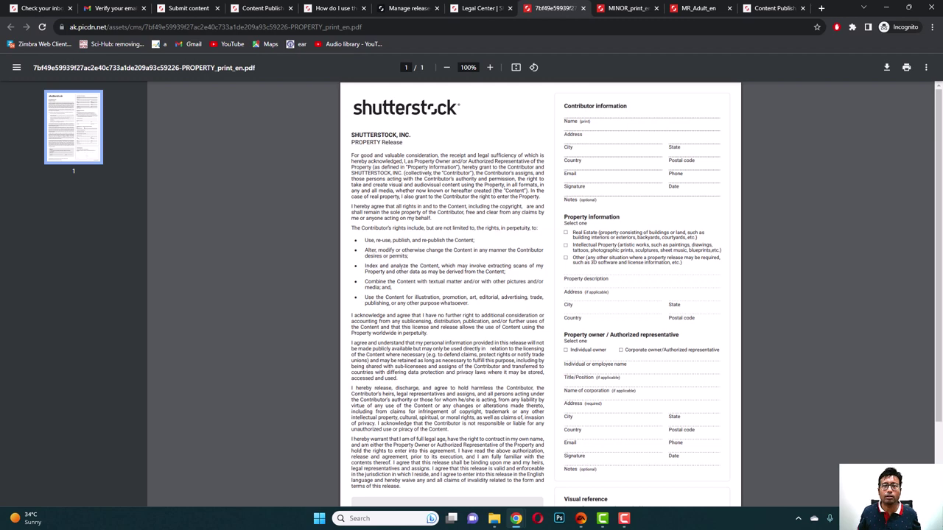
Step: Switch to the MR_Adult_en form, look over the whole page and enlarge it to 200%
click(685, 8)
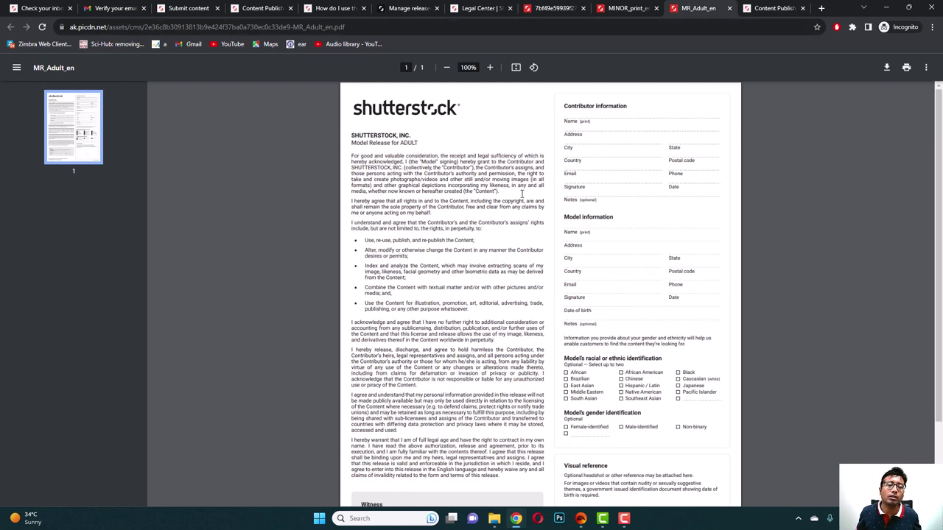
scroll(522, 193, down, 1)
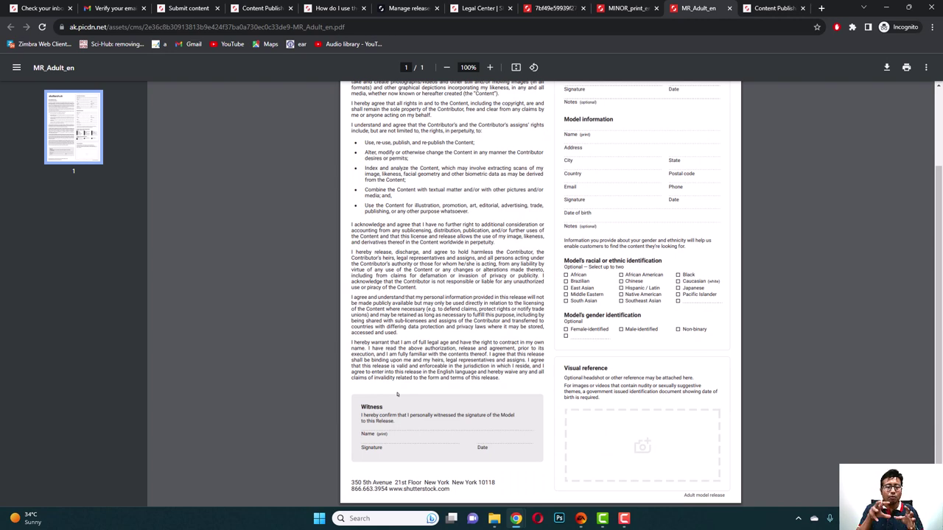
scroll(391, 384, up, 1)
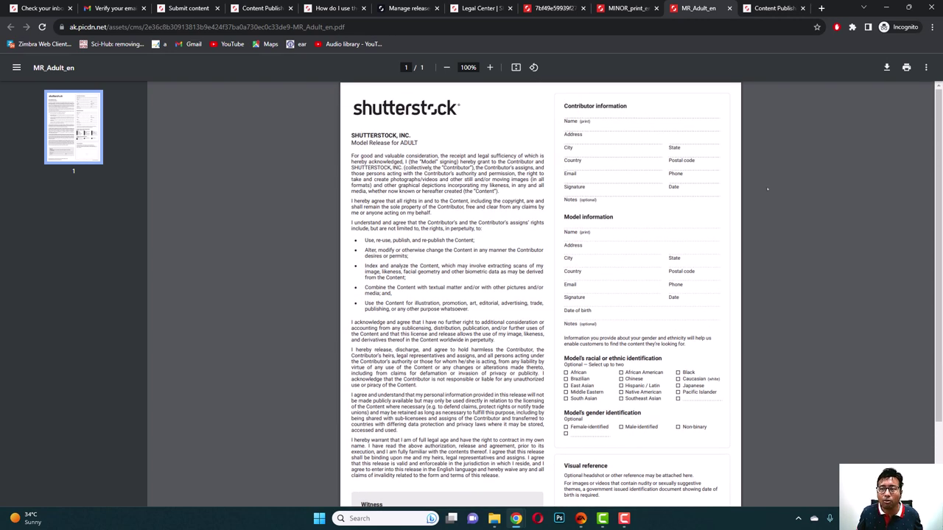
key(ctrl+plus)
key(ctrl+plus)
key(ctrl+plus)
key(ctrl+plus)
key(ctrl+plus)
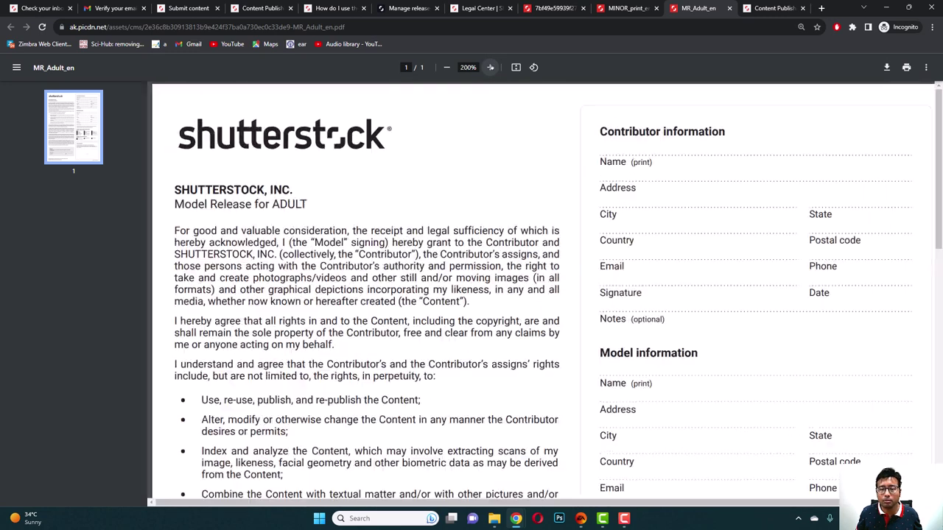
Step: Examine the adult release form's contributor, model, ethnicity, gender, witness and visual reference sections
scroll(682, 410, down, 1)
scroll(688, 456, right, 1)
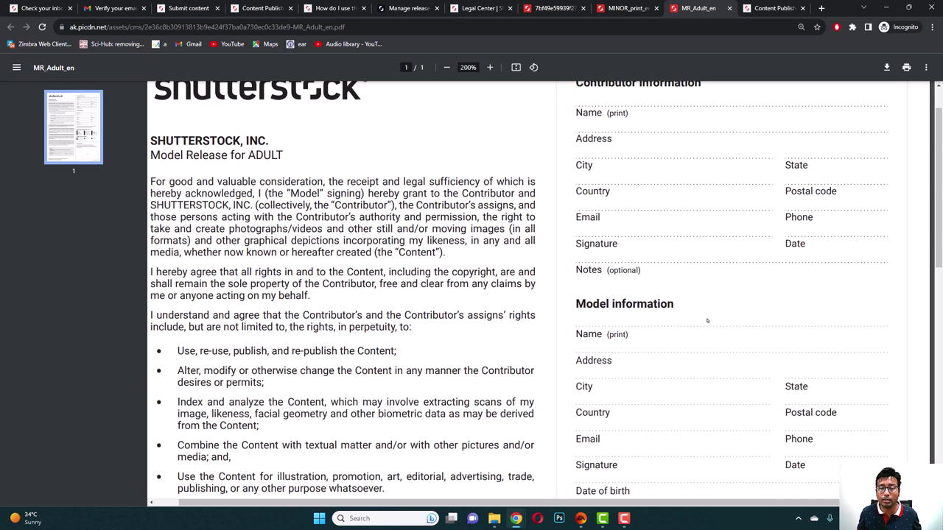
scroll(708, 323, down, 3)
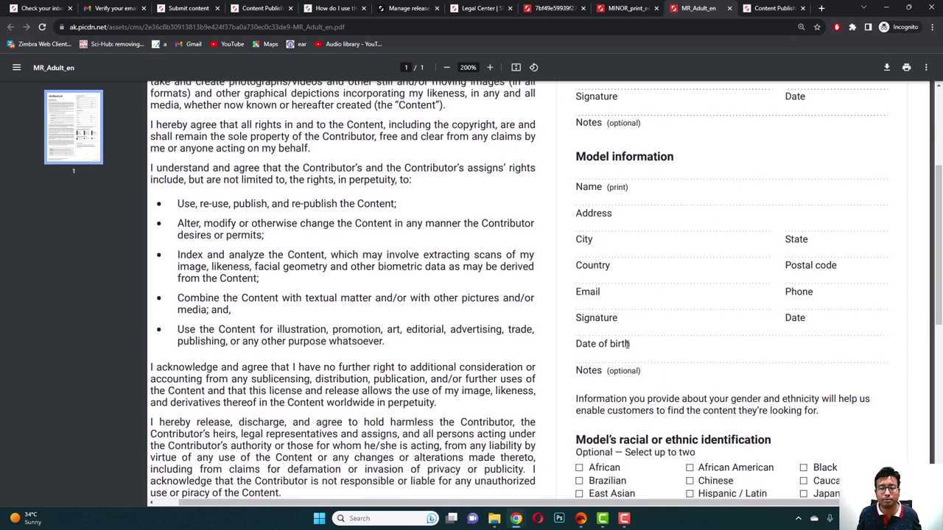
scroll(628, 344, down, 4)
scroll(626, 344, up, 1)
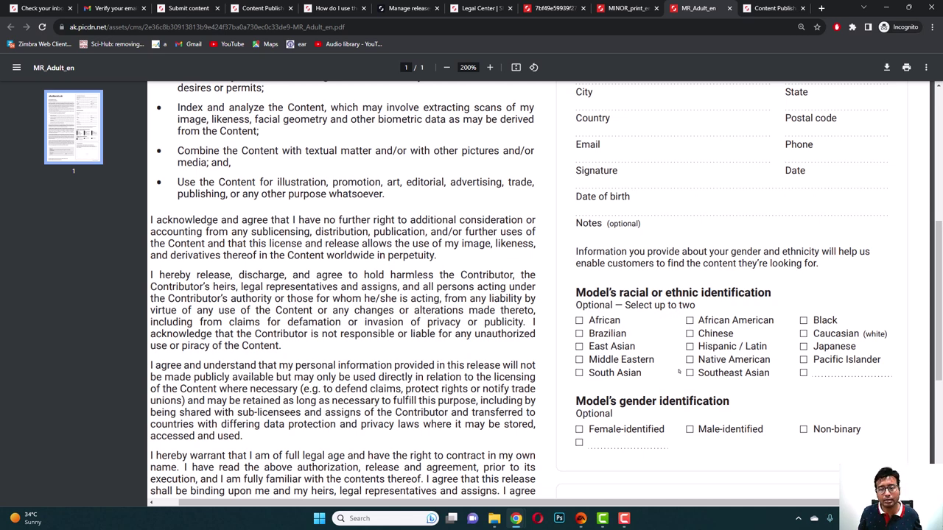
scroll(679, 372, down, 2)
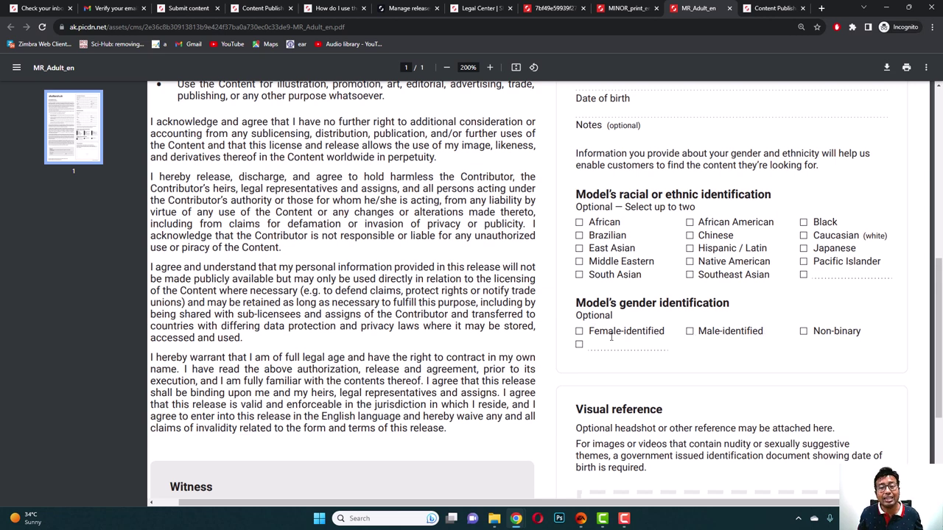
scroll(677, 368, down, 2)
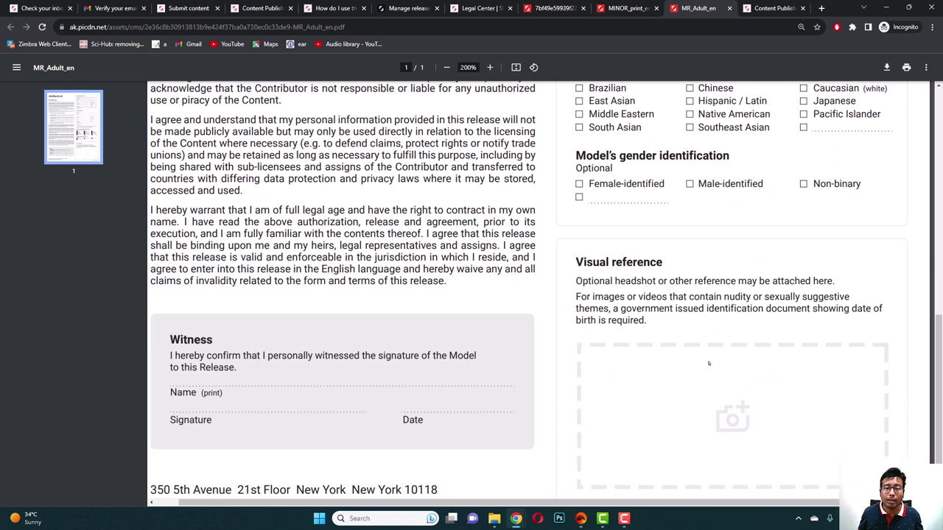
scroll(708, 363, down, 1)
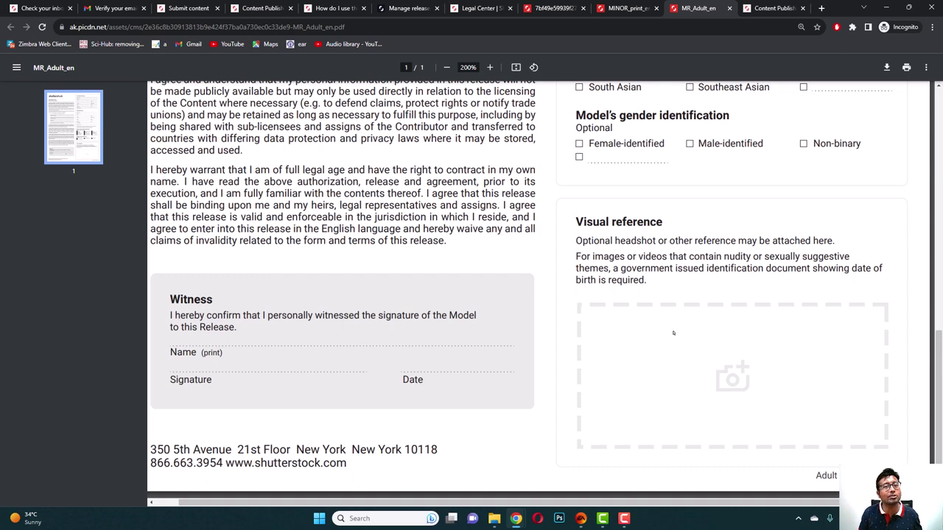
scroll(673, 333, up, 10)
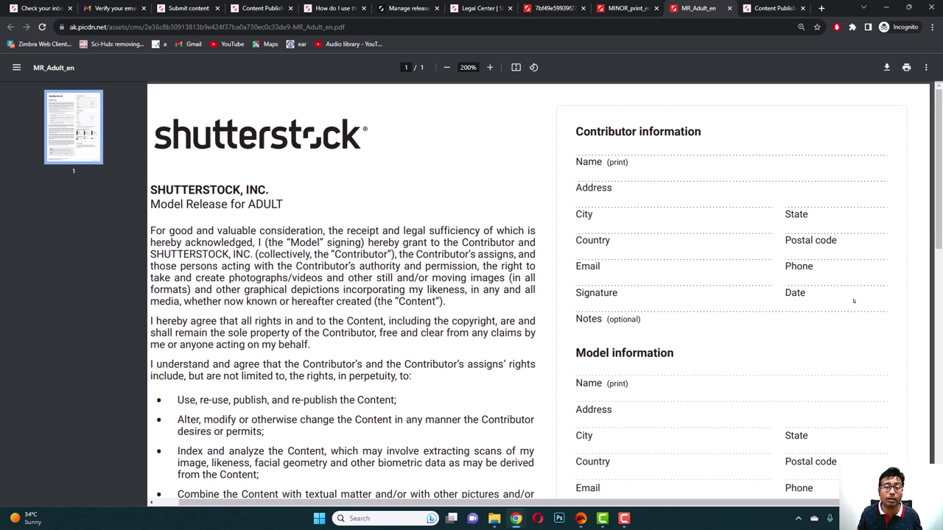
scroll(853, 301, down, 1)
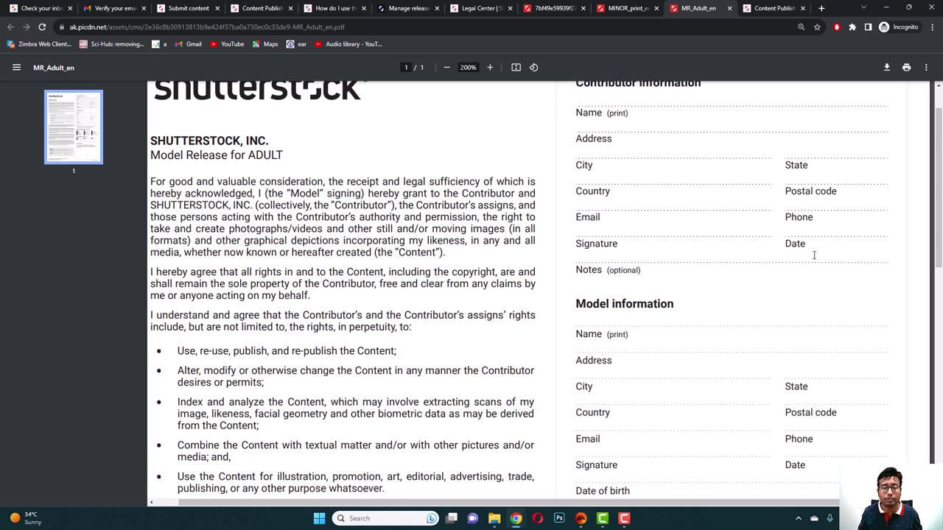
Step: Go through the adult release form's agreement text down to the witness and visual reference sections
scroll(523, 421, left, 1)
scroll(523, 421, down, 3)
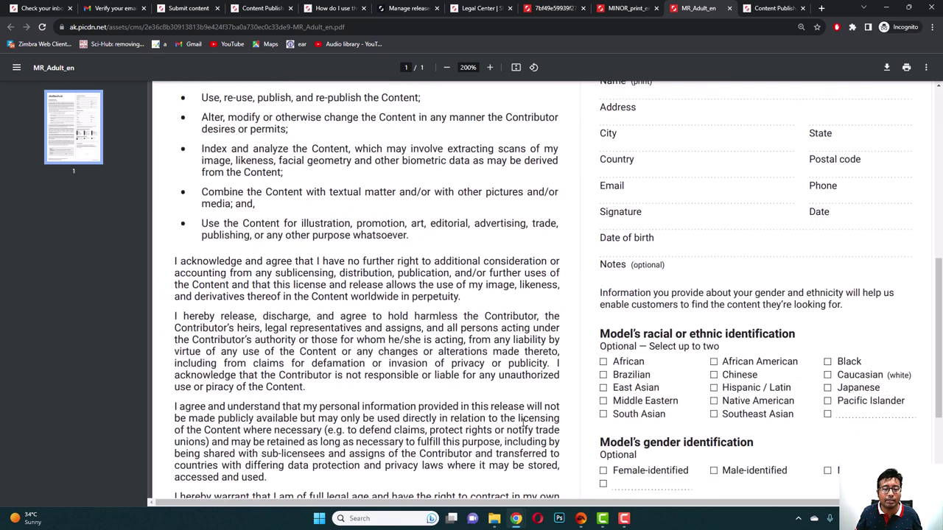
scroll(523, 421, down, 4)
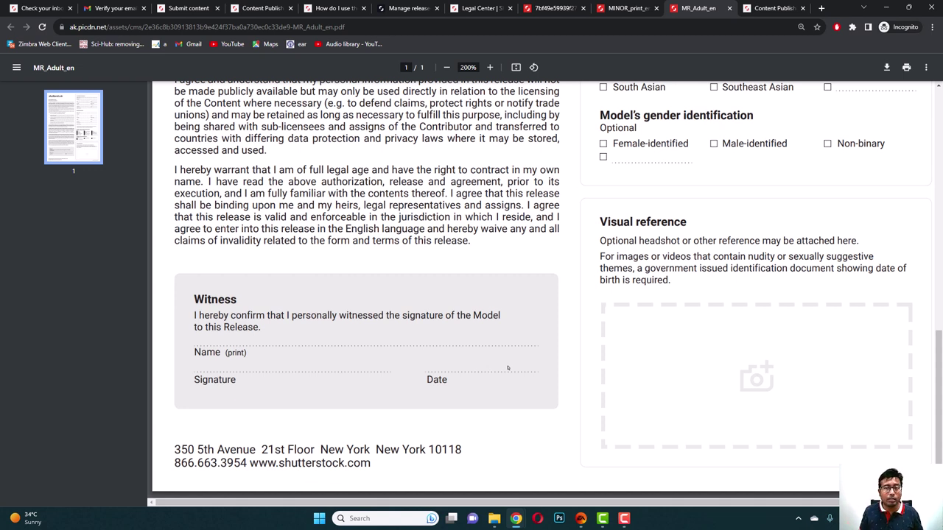
Step: Switch to the MINOR_print_en release form and enlarge the page to 175%
click(617, 10)
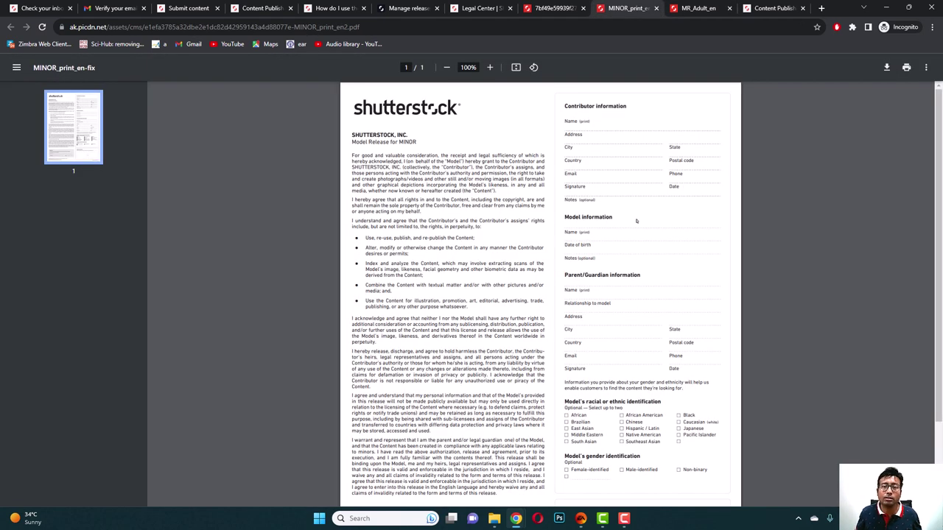
click(490, 67)
click(490, 67)
click(489, 67)
click(490, 67)
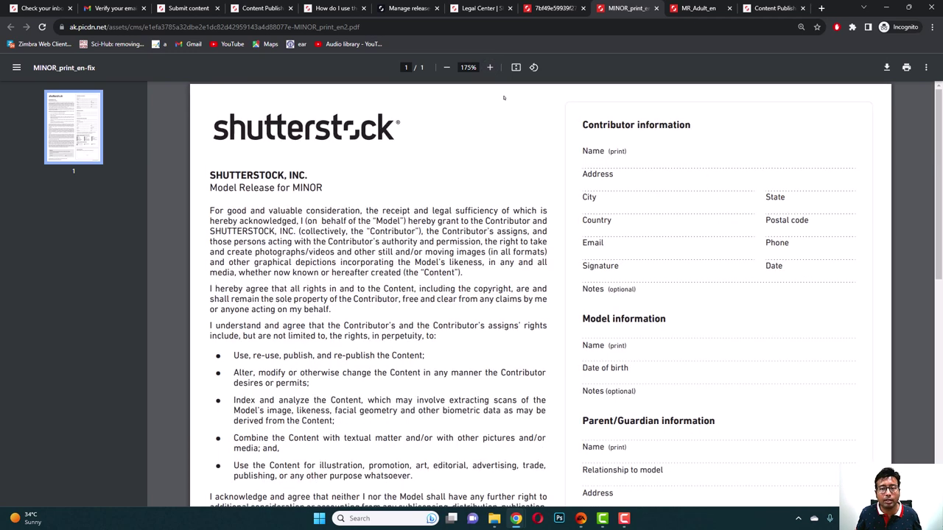
Step: Examine the minor release form's parent/guardian, ethnicity, gender, witness and visual reference sections
scroll(697, 168, down, 3)
scroll(697, 168, down, 4)
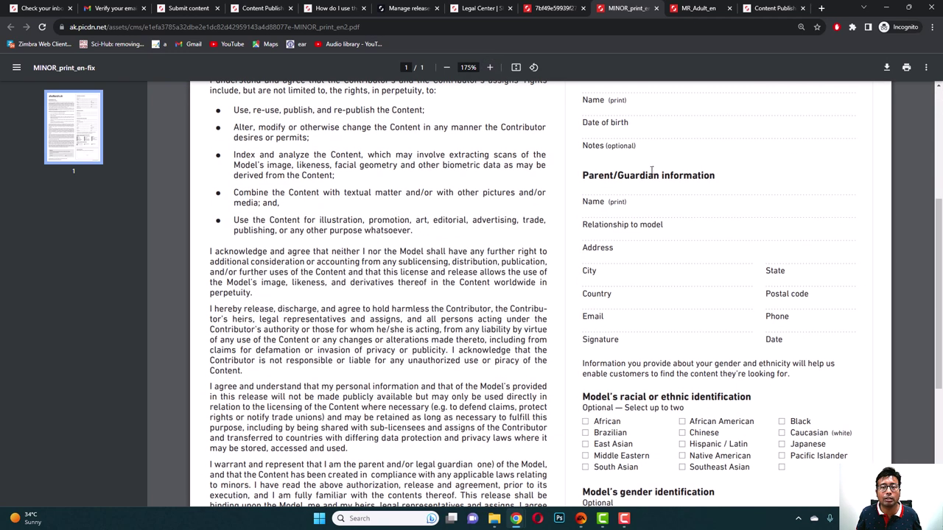
scroll(633, 136, down, 1)
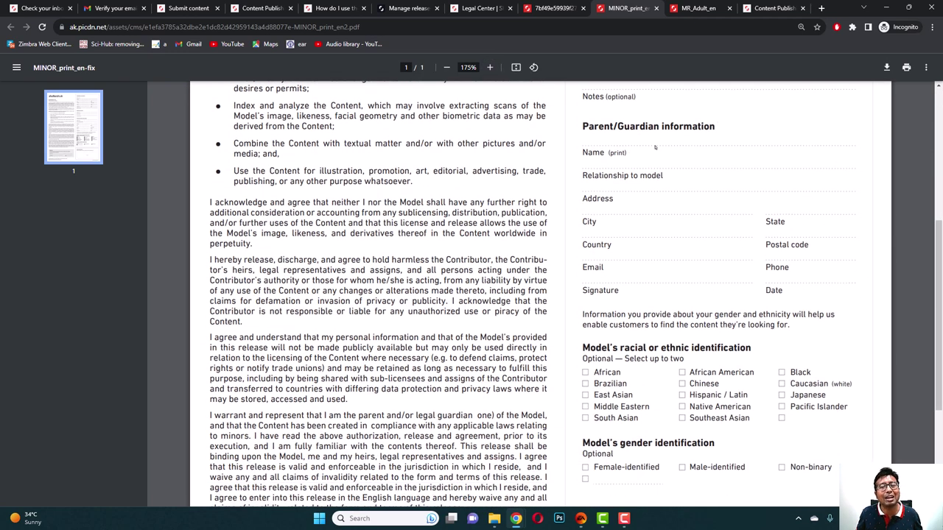
scroll(705, 218, down, 3)
scroll(689, 245, down, 1)
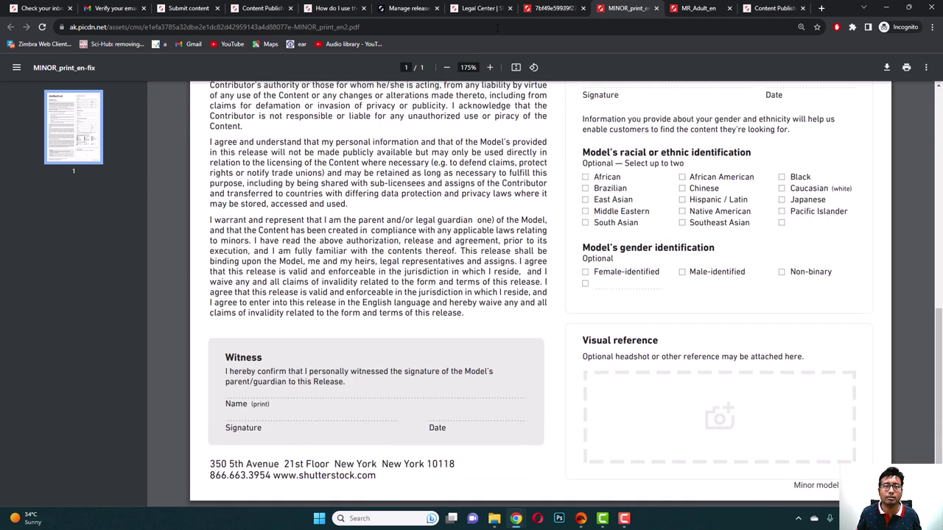
Step: Switch to the PROPERTY_print_en release form and enlarge the page to 175%
click(544, 10)
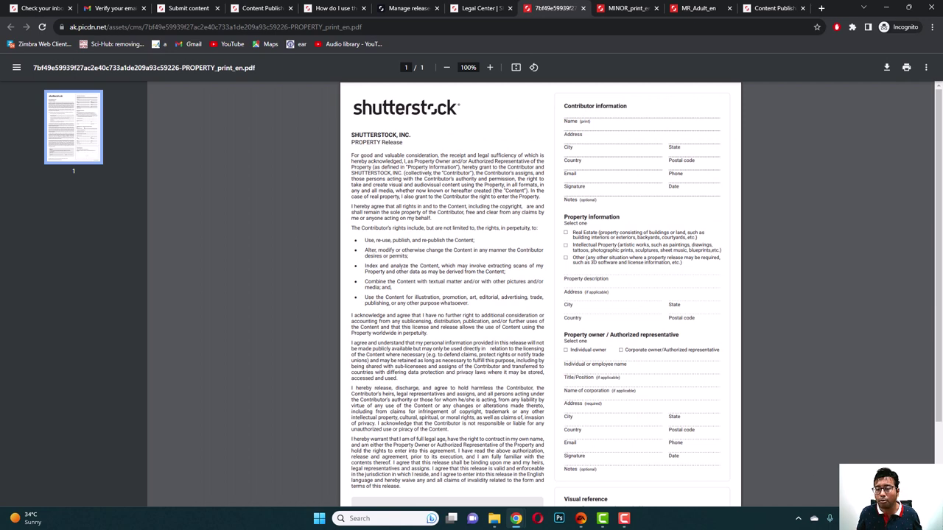
click(489, 67)
click(490, 67)
click(490, 67)
click(489, 67)
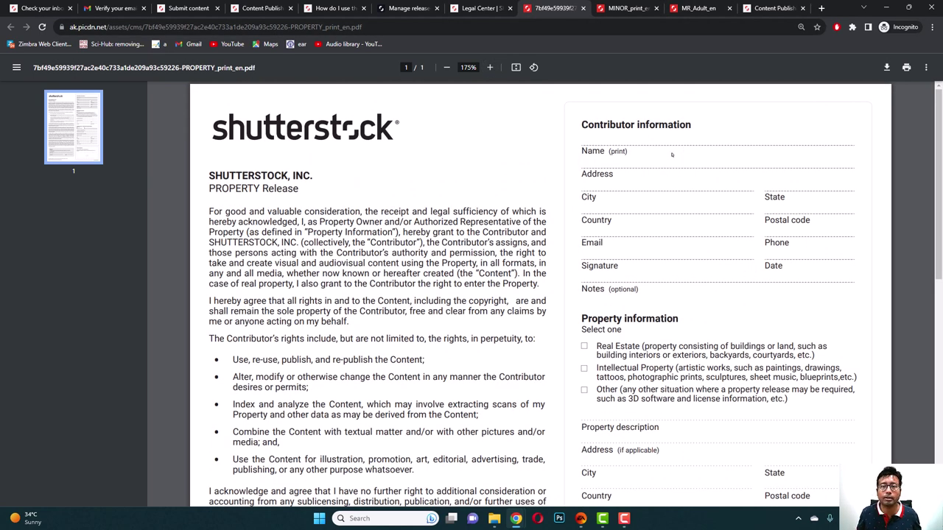
Step: Examine the property release form's property information, owner or authorized representative, witness and visual reference sections
scroll(657, 135, down, 2)
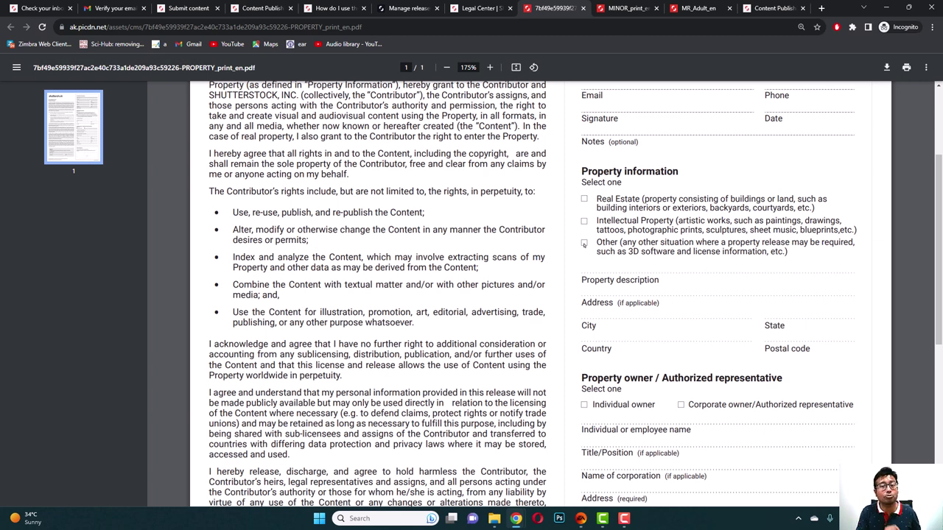
scroll(634, 253, down, 3)
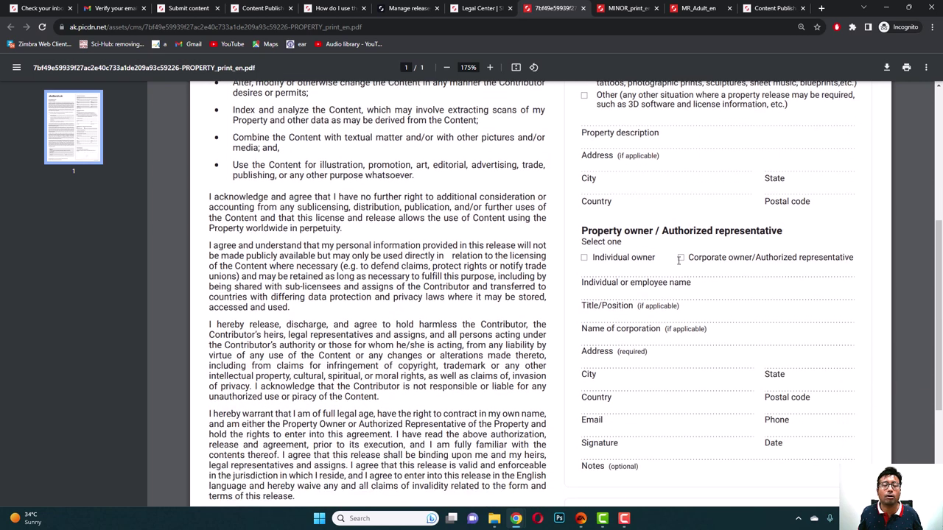
scroll(679, 259, down, 2)
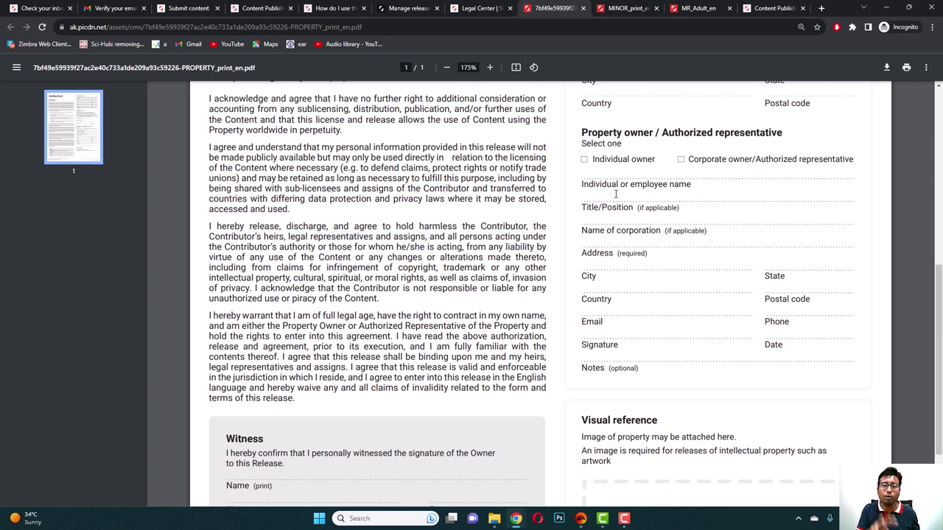
scroll(674, 211, down, 2)
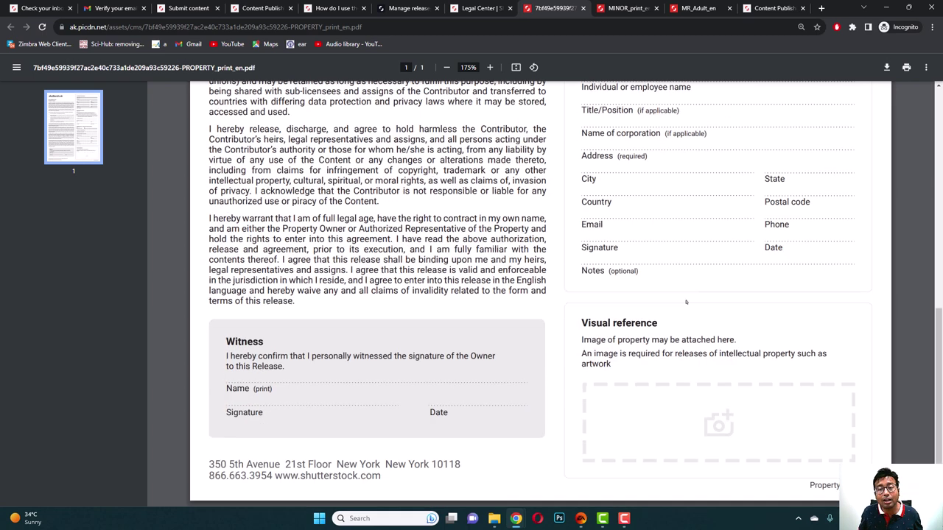
scroll(595, 233, up, 3)
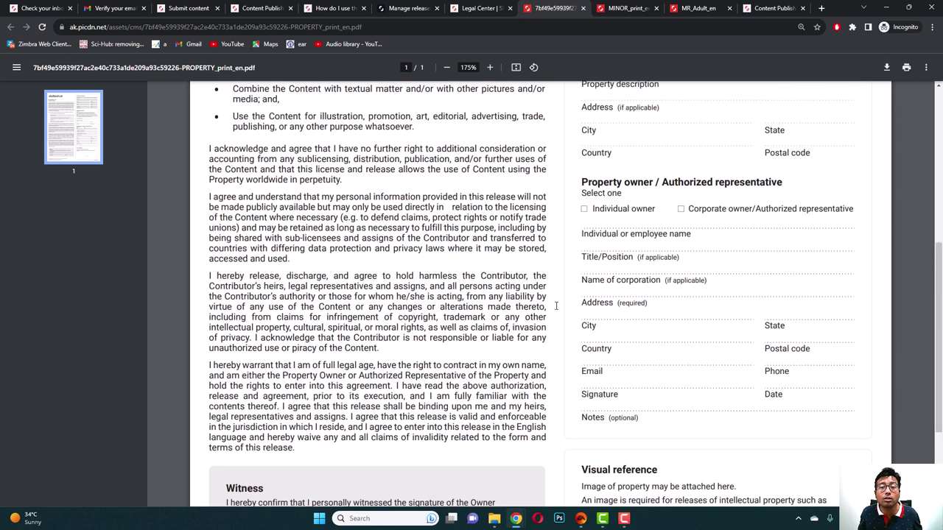
scroll(766, 347, down, 1)
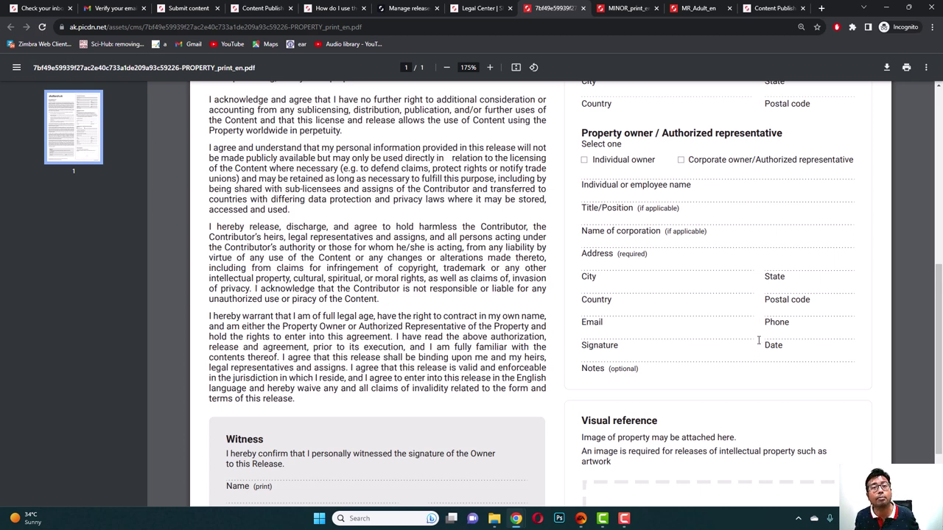
scroll(758, 346, down, 3)
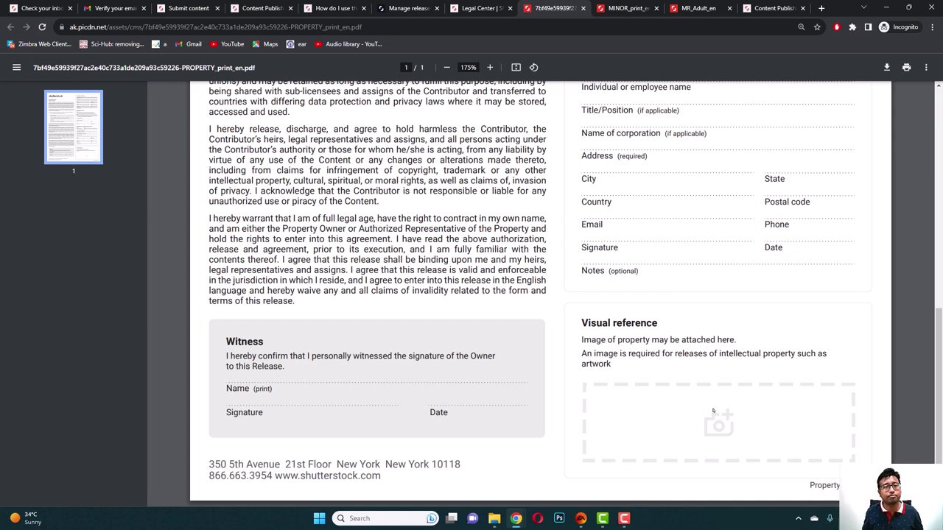
Step: Return to the Submit content page, dismiss the introductory message and select 20230821_195641.jpg to show its details
click(186, 7)
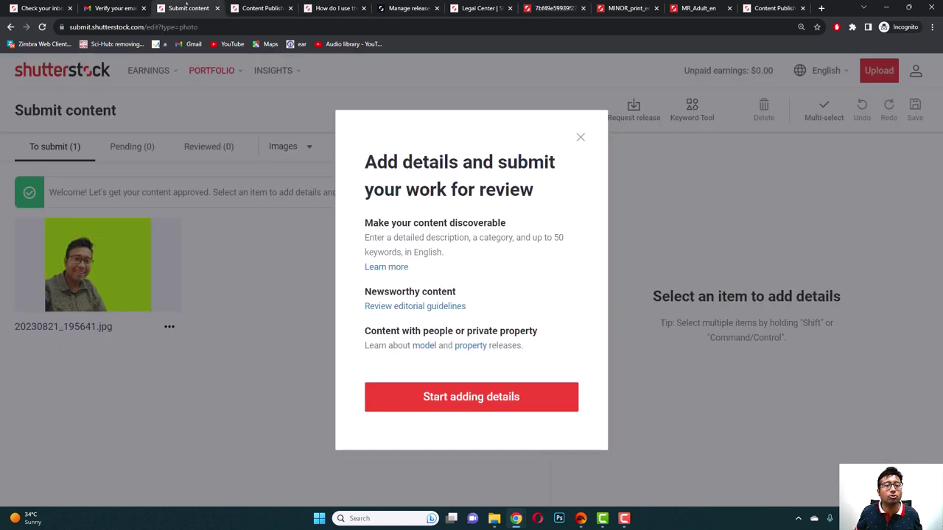
click(580, 138)
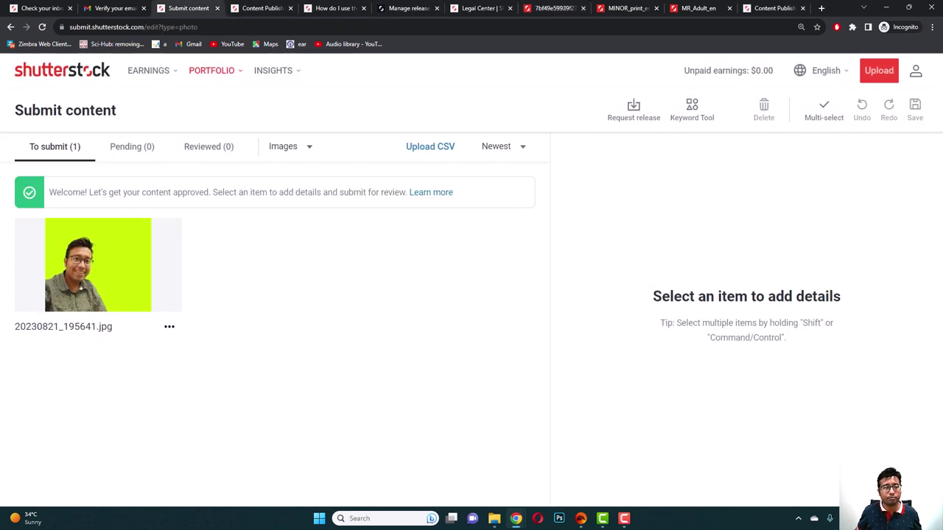
click(94, 268)
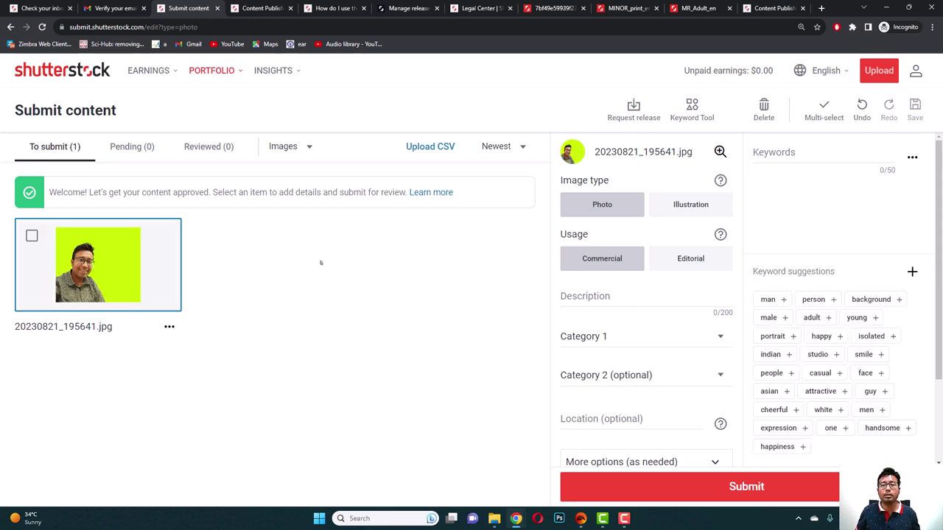
Step: Check the requirements of the portrait's description, keywords and Category 1 fields without filling them in
click(601, 299)
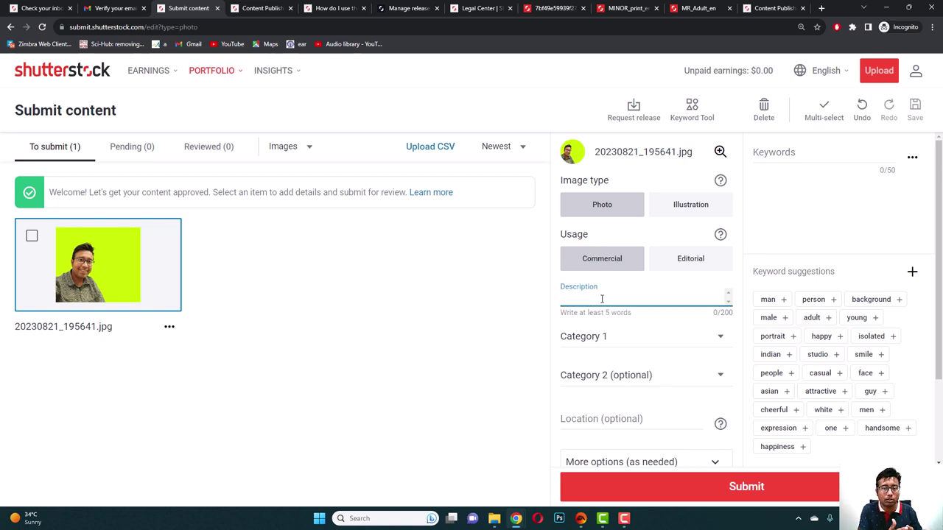
click(785, 152)
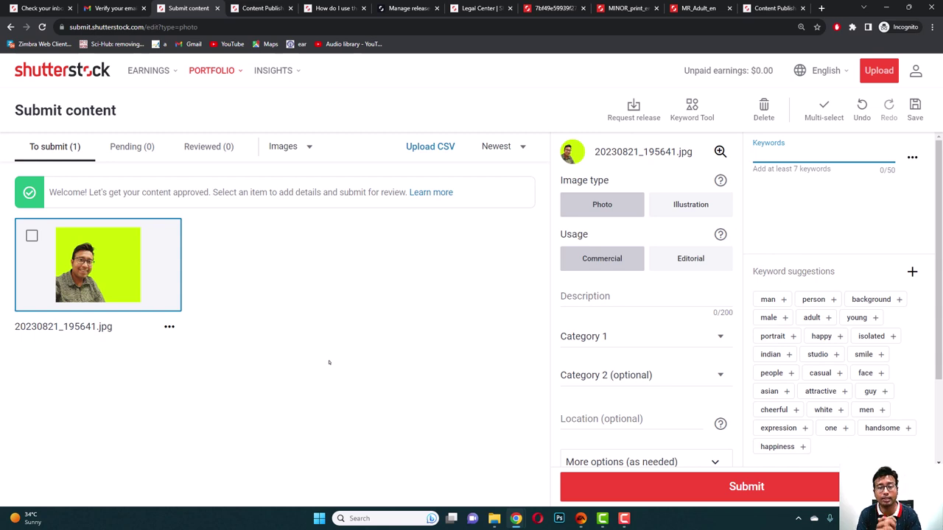
click(609, 302)
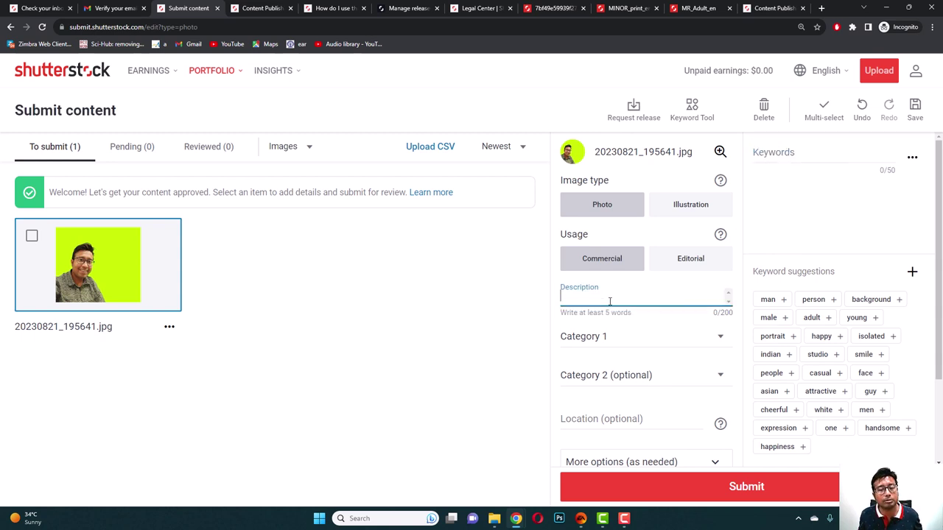
click(772, 158)
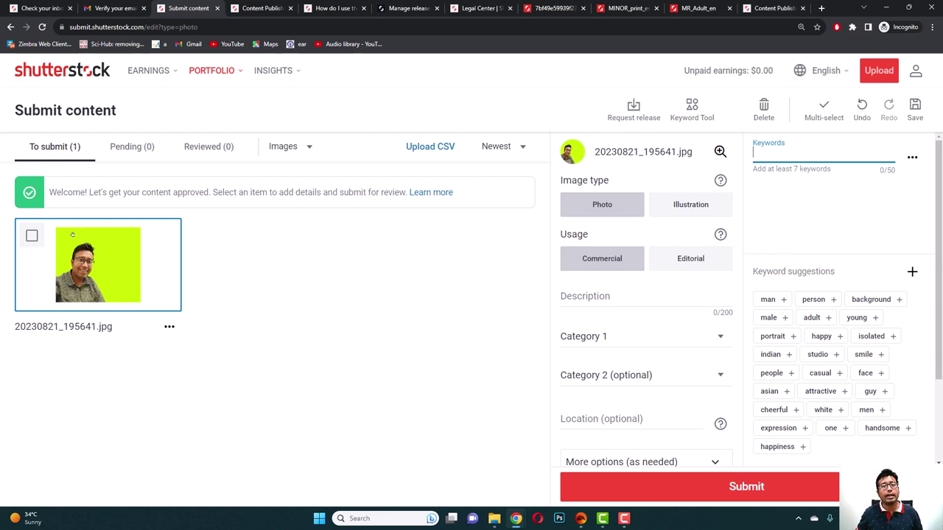
click(614, 338)
click(351, 344)
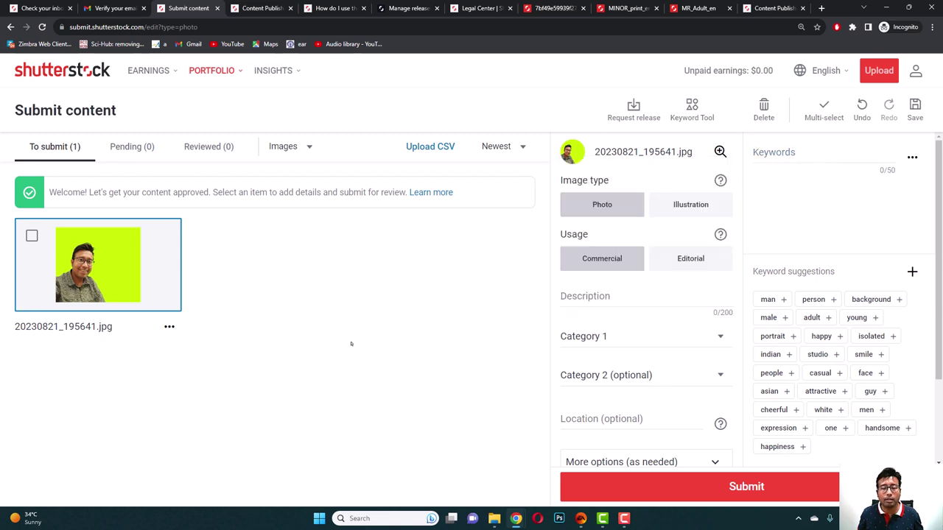
Step: Check the options for attaching a release to the portrait, then close the Attach releases dialog
scroll(664, 362, down, 3)
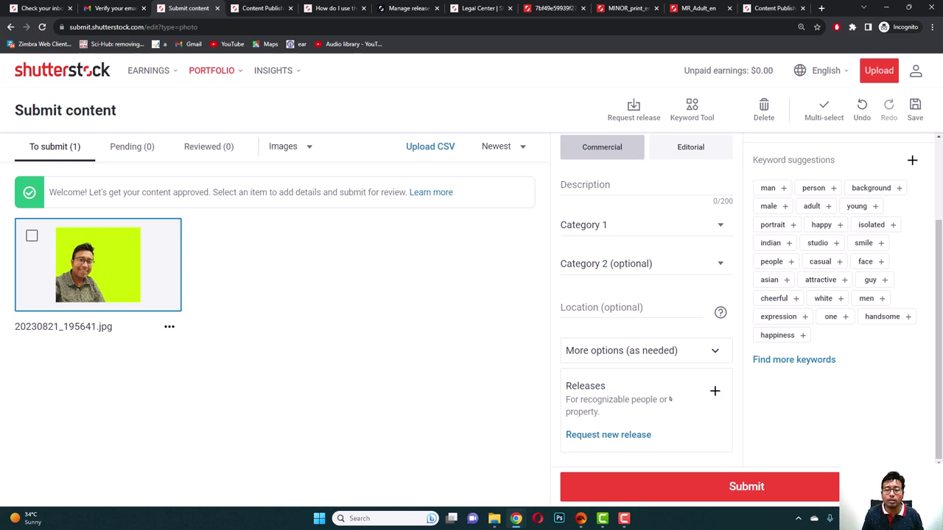
click(714, 391)
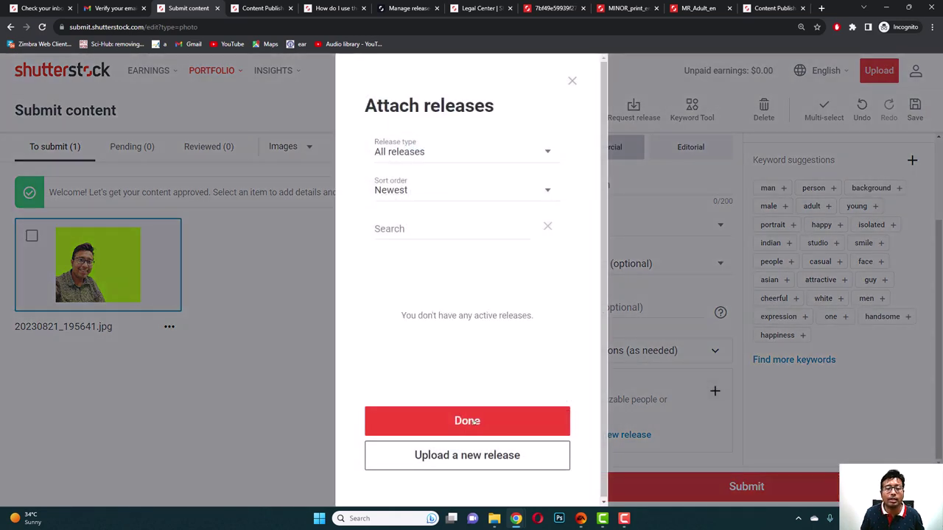
click(571, 81)
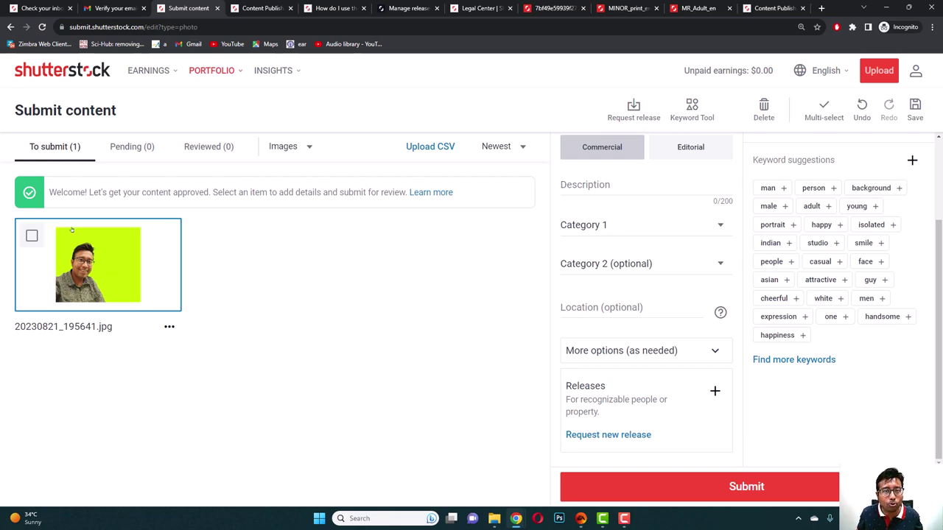
Step: Delete the uploaded portrait from the To submit list and confirm the deletion
click(765, 110)
click(473, 292)
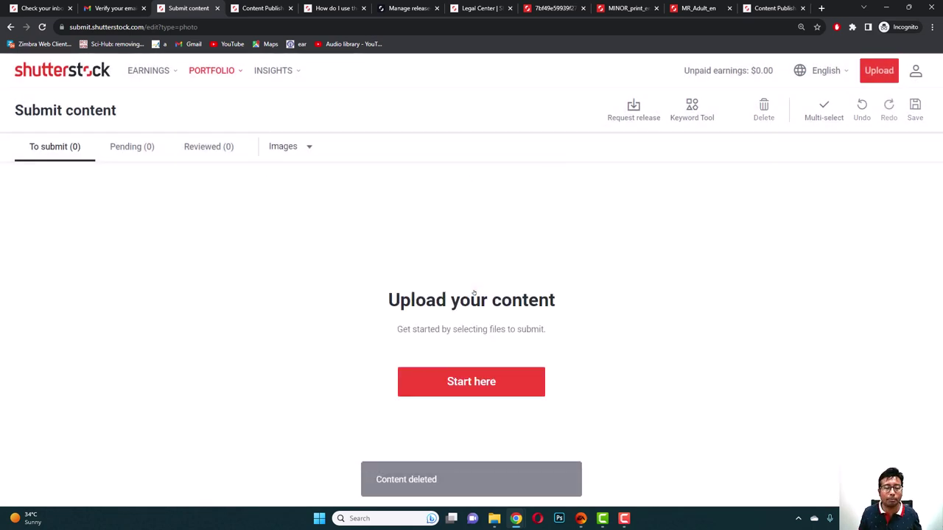
Step: Bring up the Pictures folder in File Explorer, then launch Xpiks and move its window clear of the folder's images
click(494, 519)
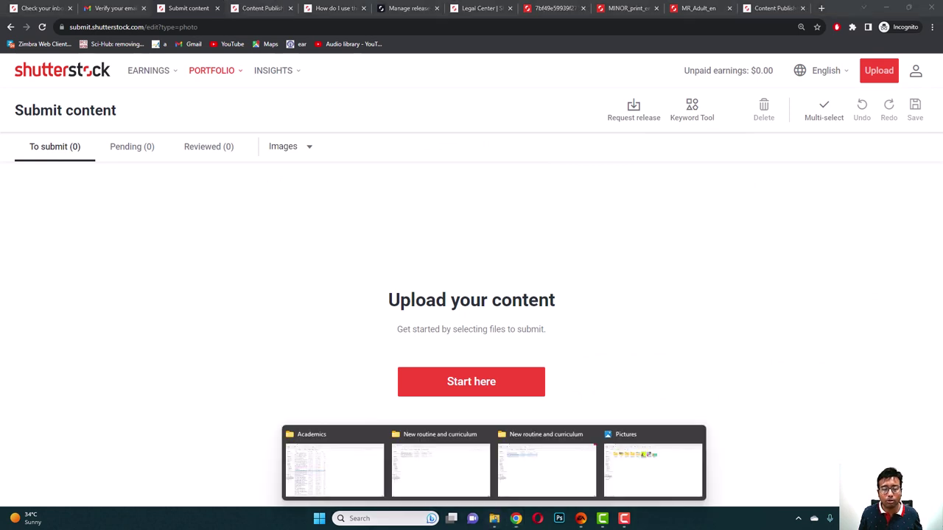
click(645, 456)
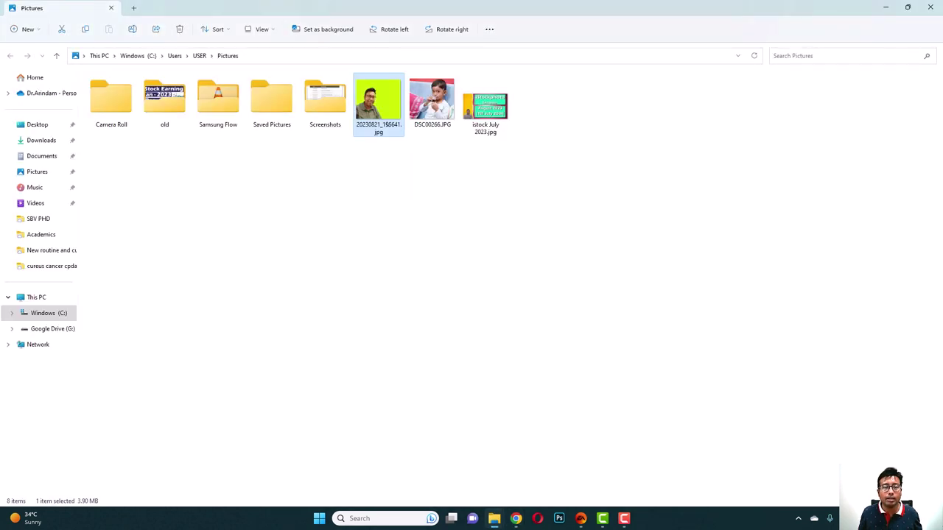
click(389, 519)
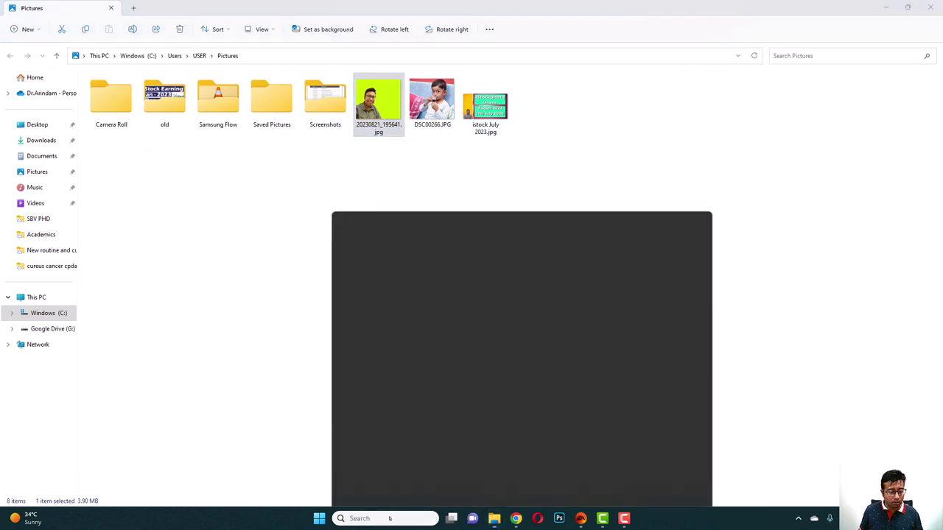
text(xpik)
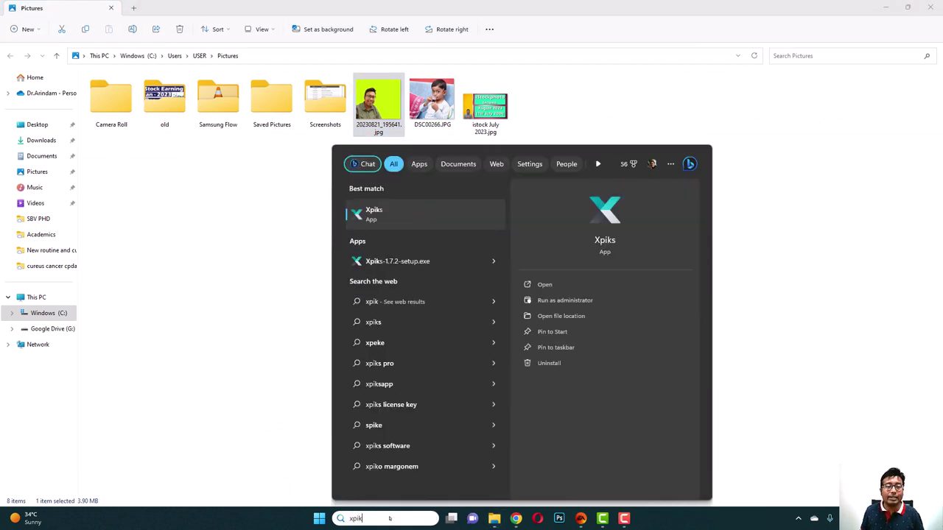
click(382, 214)
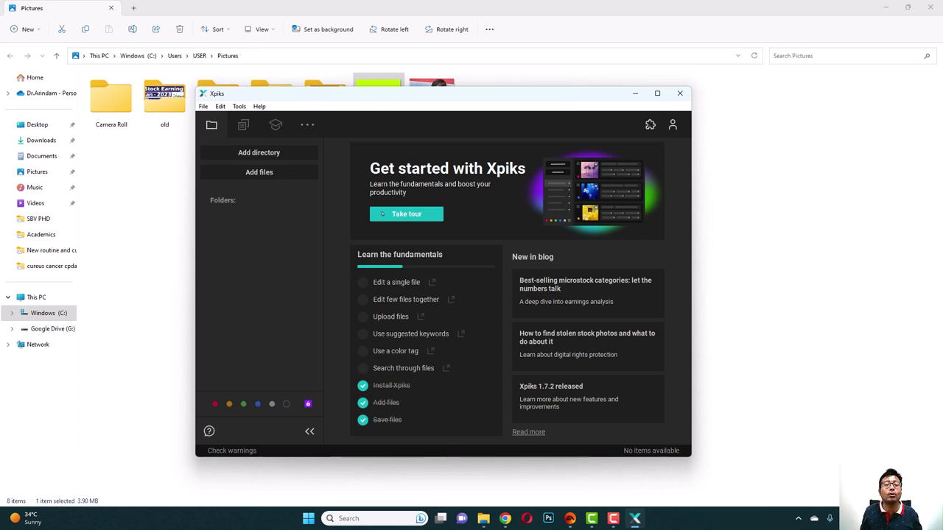
drag(217, 94, 404, 127)
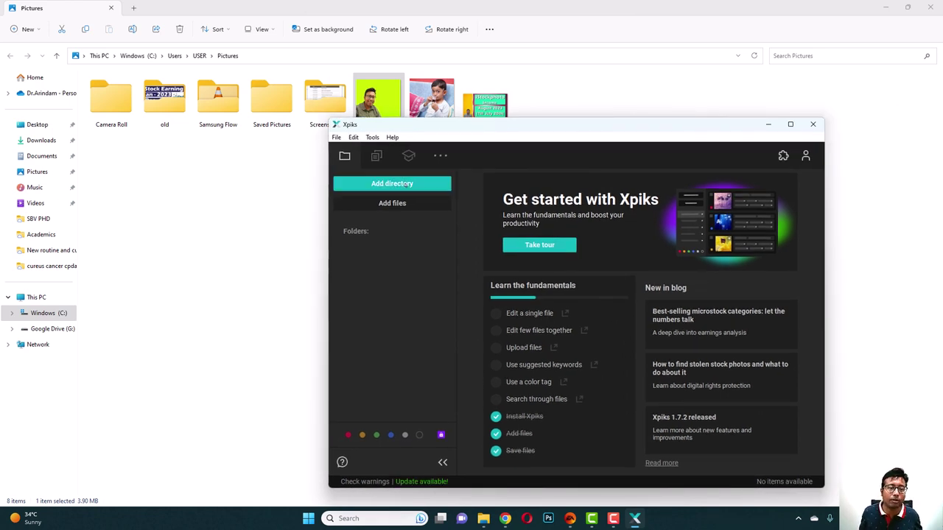
Step: Add the portrait file 20230821_195641.jpg from the Pictures folder to Xpiks
click(392, 202)
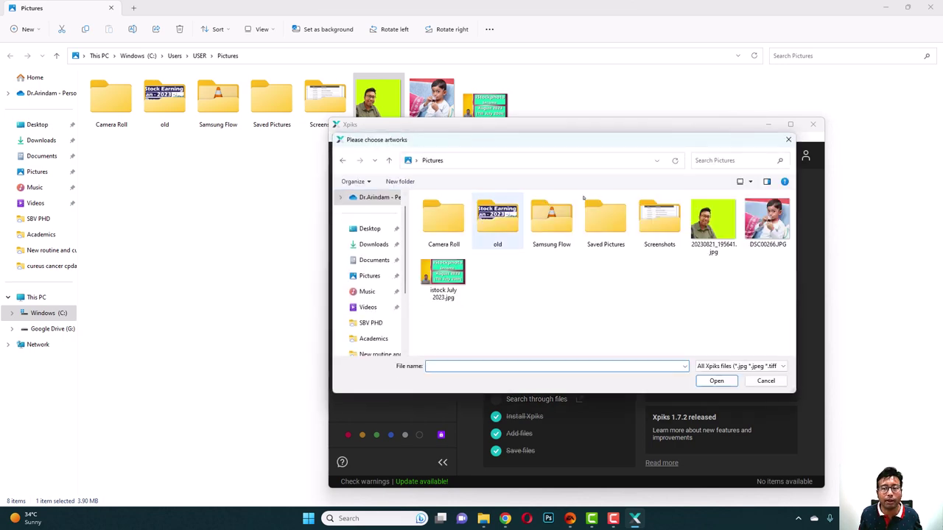
double_click(712, 221)
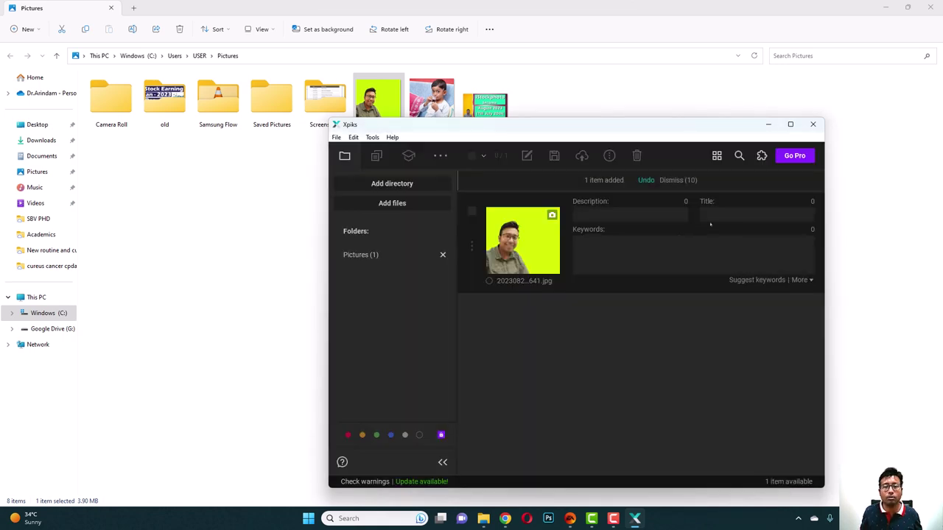
Step: Begin the portrait's description with "A cheerful asian male wearing spectales in a black dotted shirt"
click(598, 214)
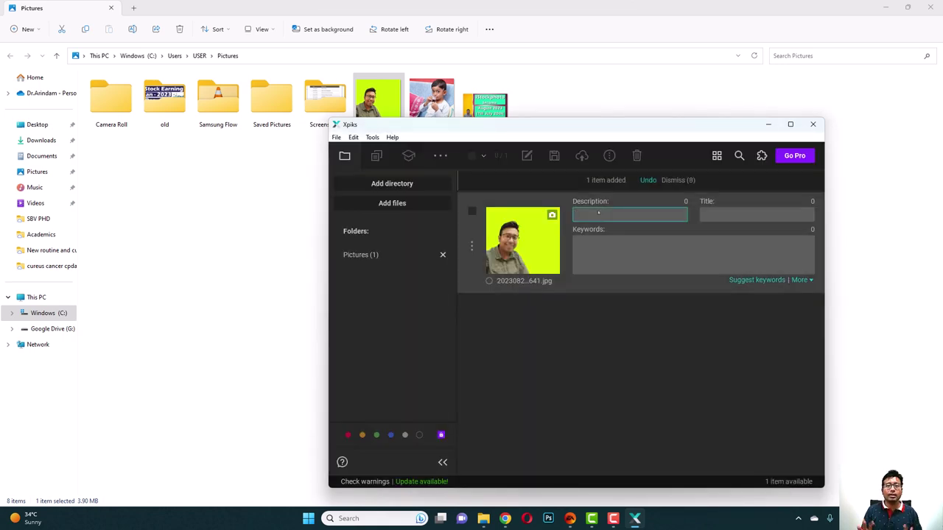
text(A cheri)
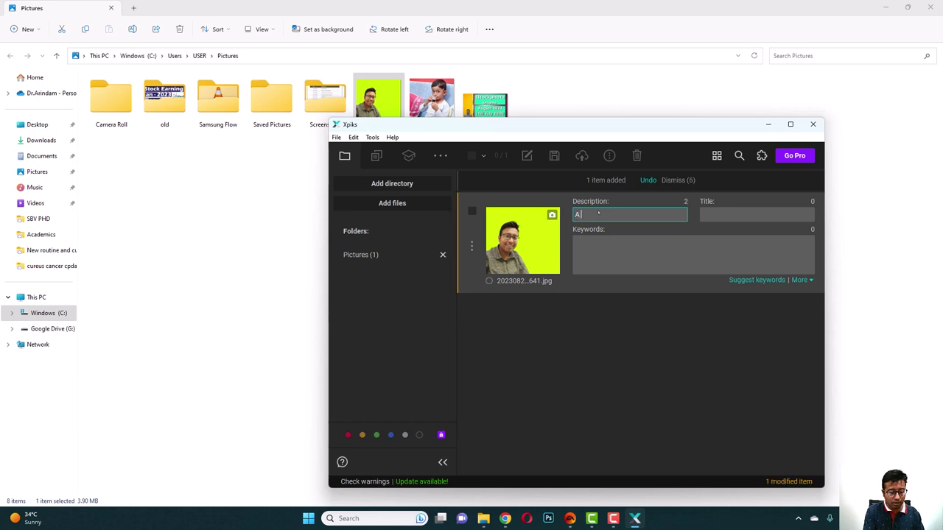
key(BackSpace)
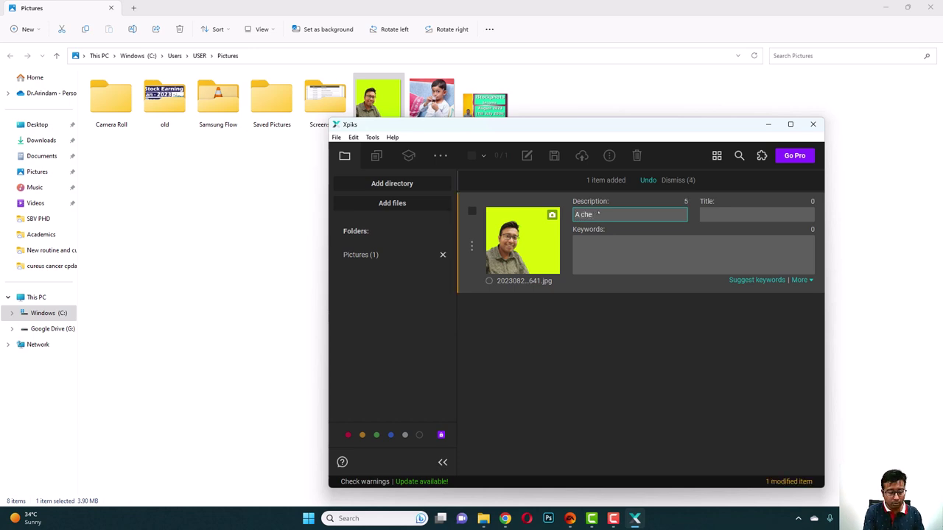
text(erful)
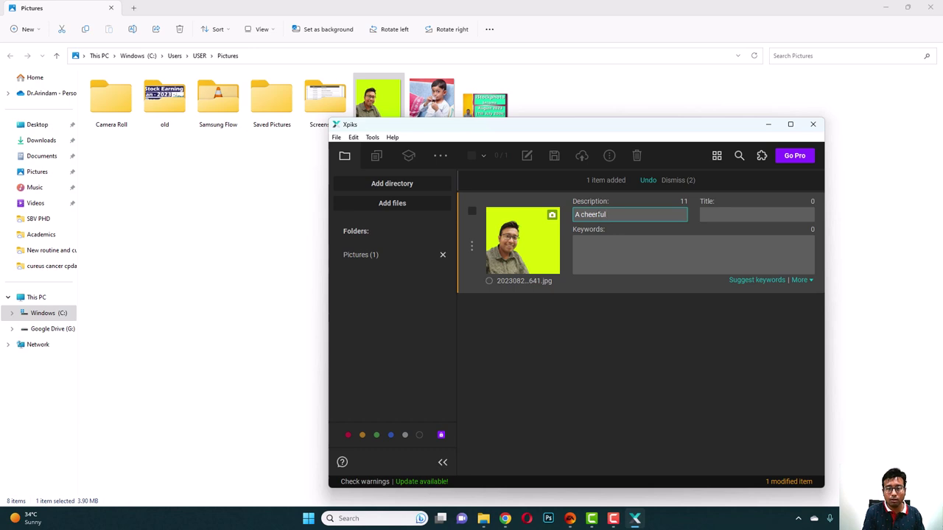
text( asian )
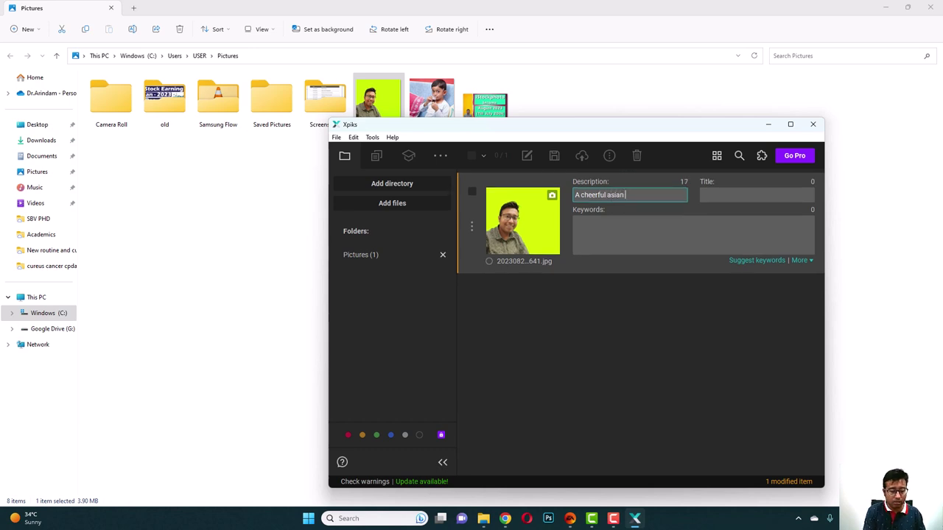
text(male wea)
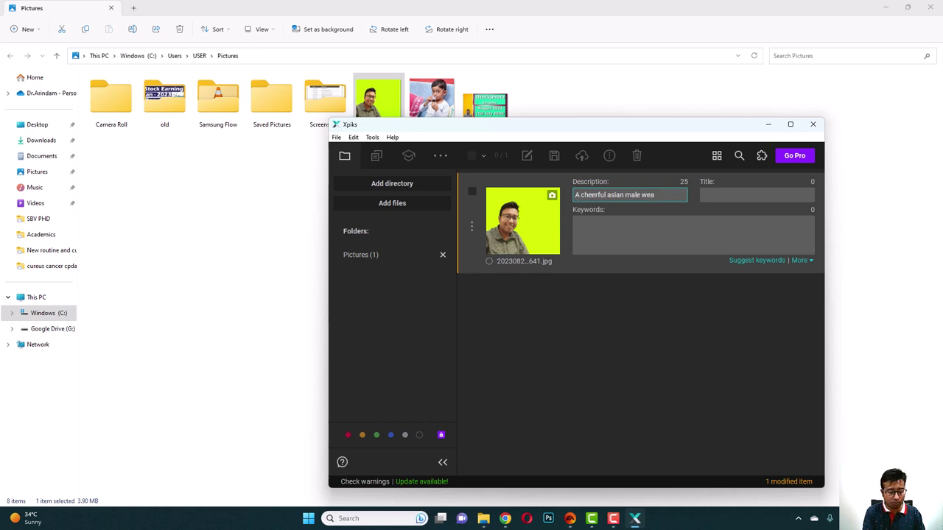
text(ring spet)
key(BackSpace)
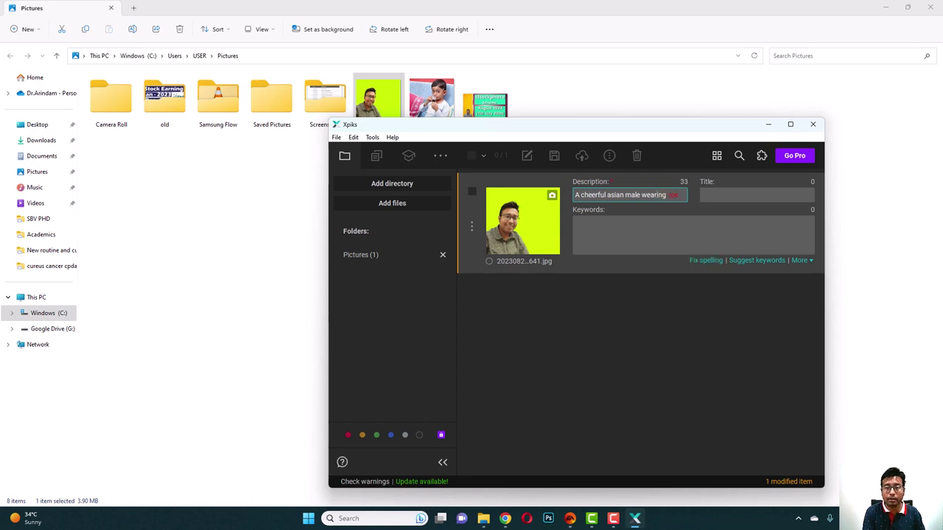
text(cta)
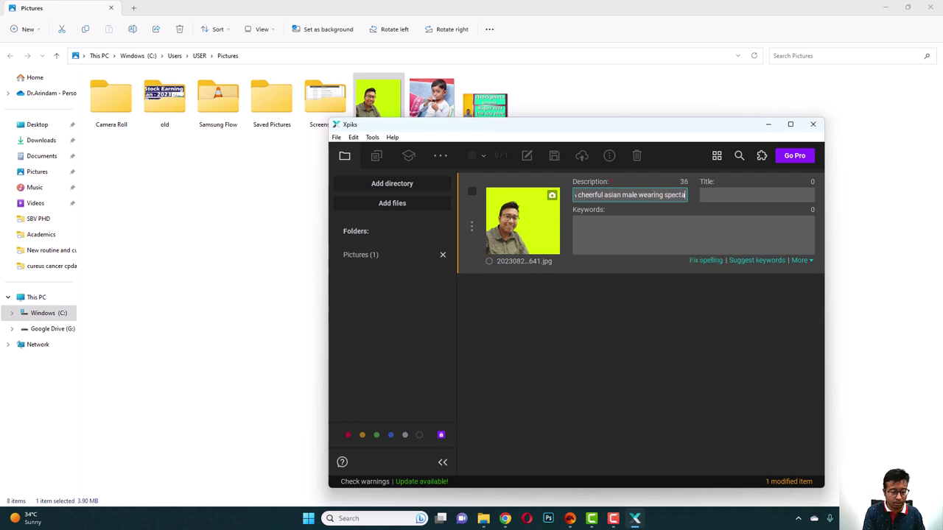
text(cles in a blad)
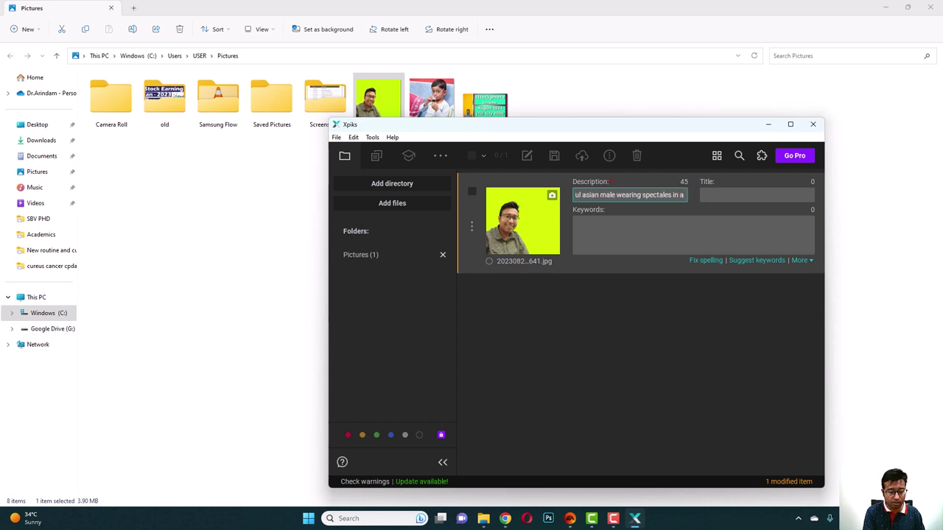
key(BackSpace)
text(ck d)
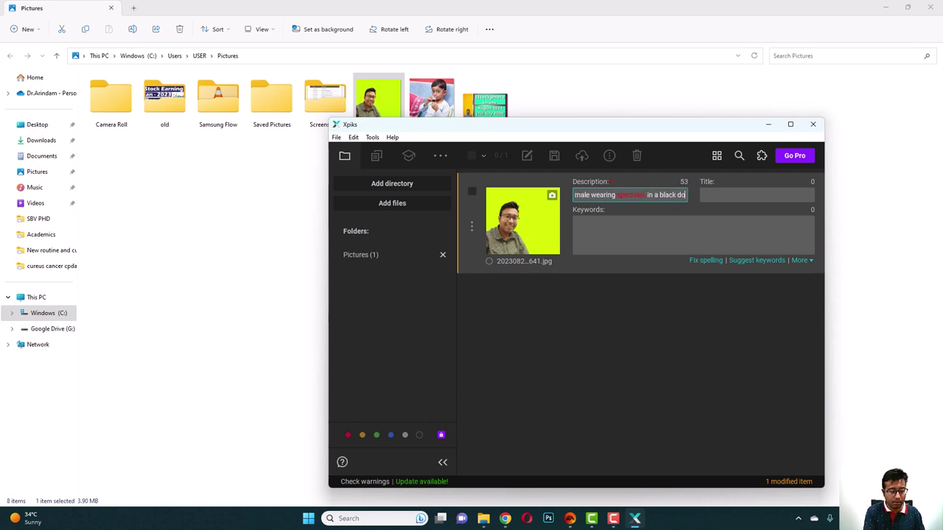
text(otted shirt)
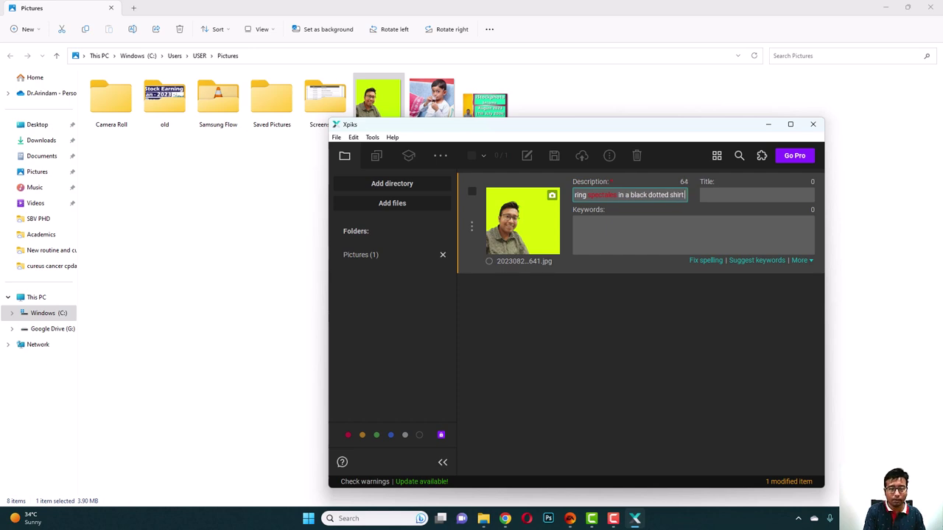
Step: Complete the description with "in yellowi9sh green background looking at the camera and smiling."
text( in)
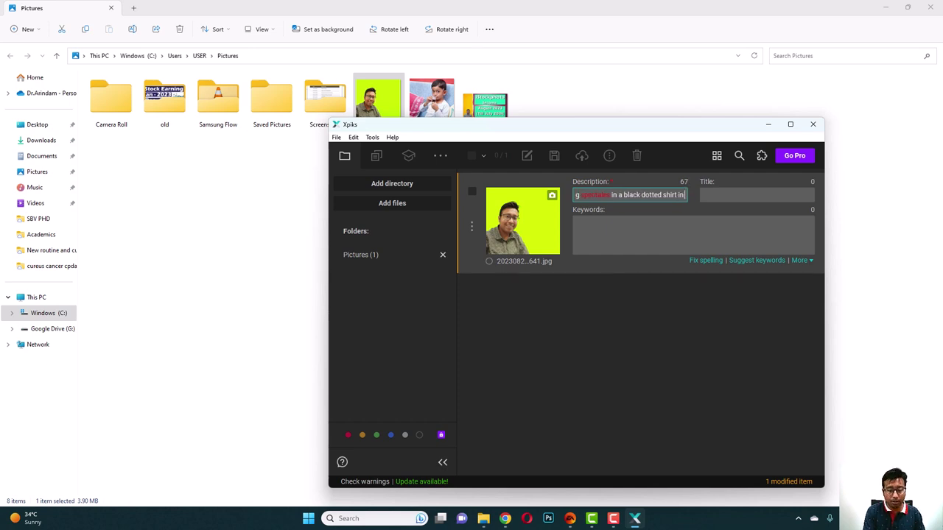
text( yellowi9sh green back)
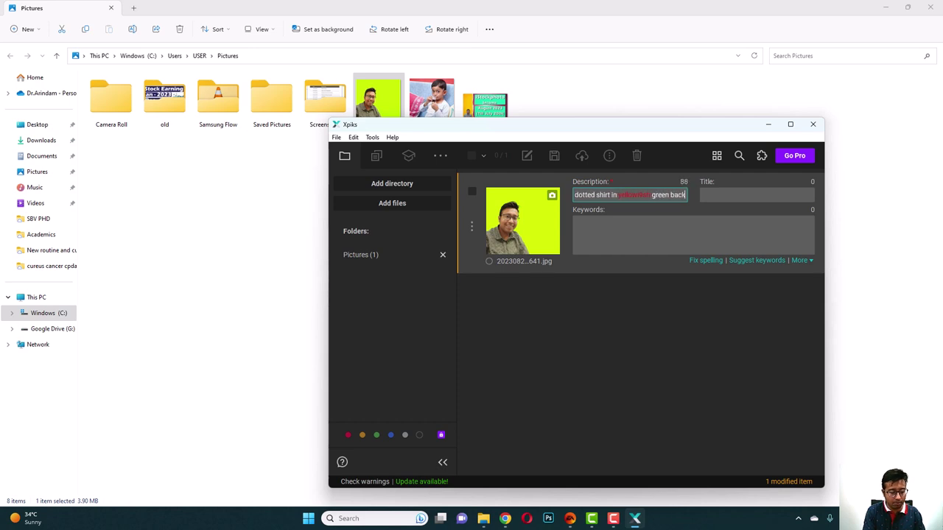
text( loo)
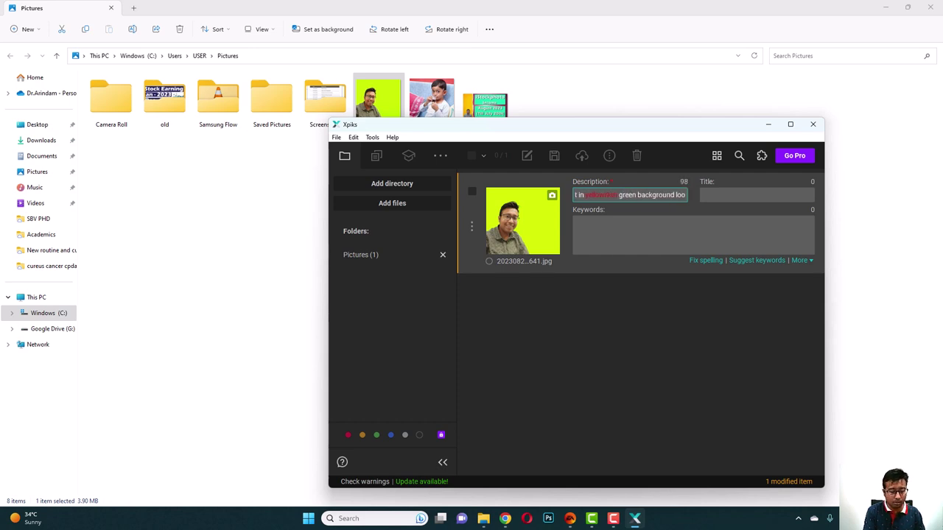
text(king at the c)
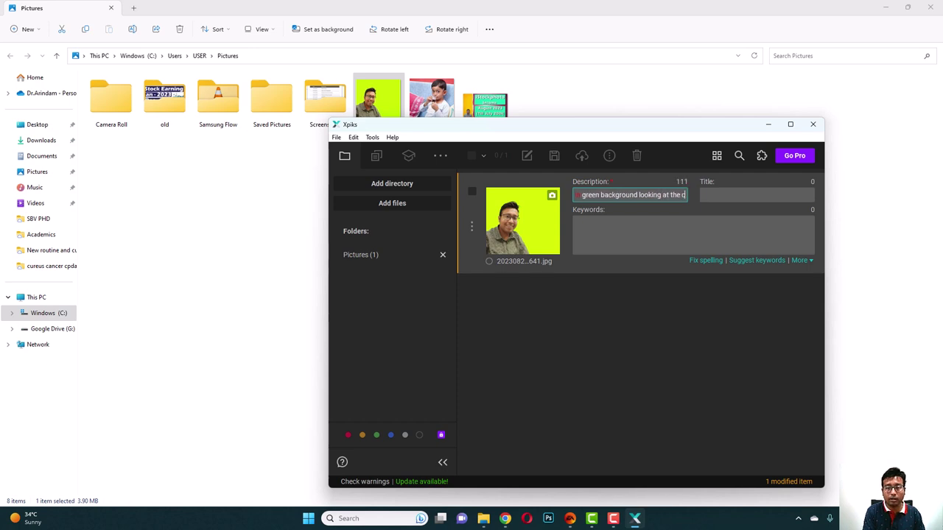
text(amera and smiling)
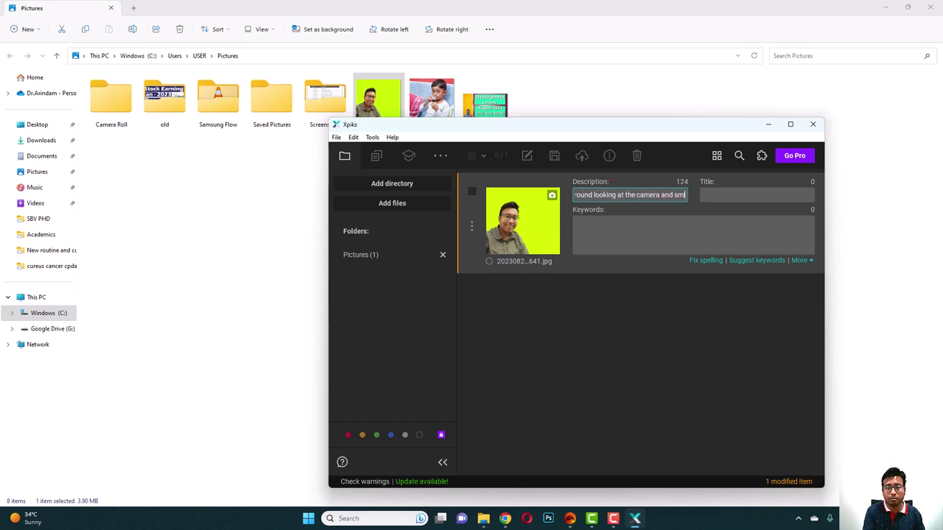
text(.)
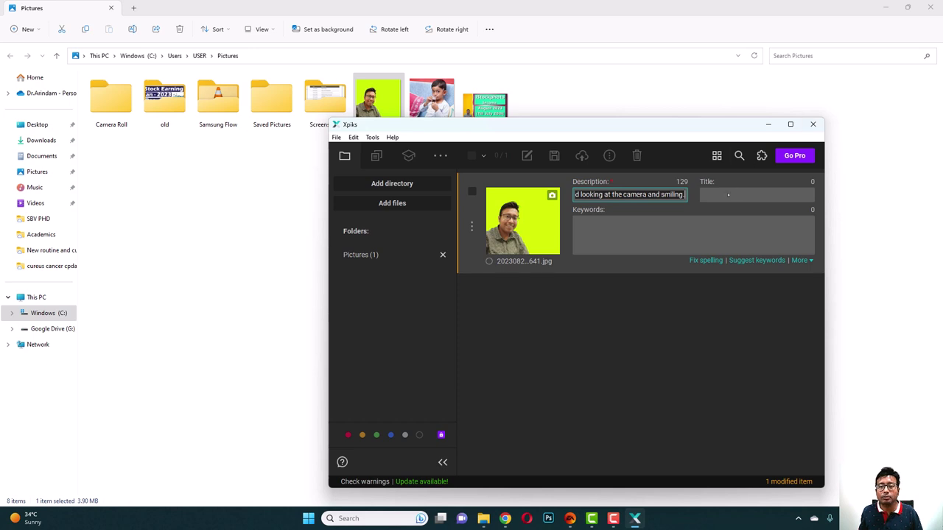
Step: Paste the copied description into the portrait's title and remove its final full stop
click(725, 196)
key(ctrl+v)
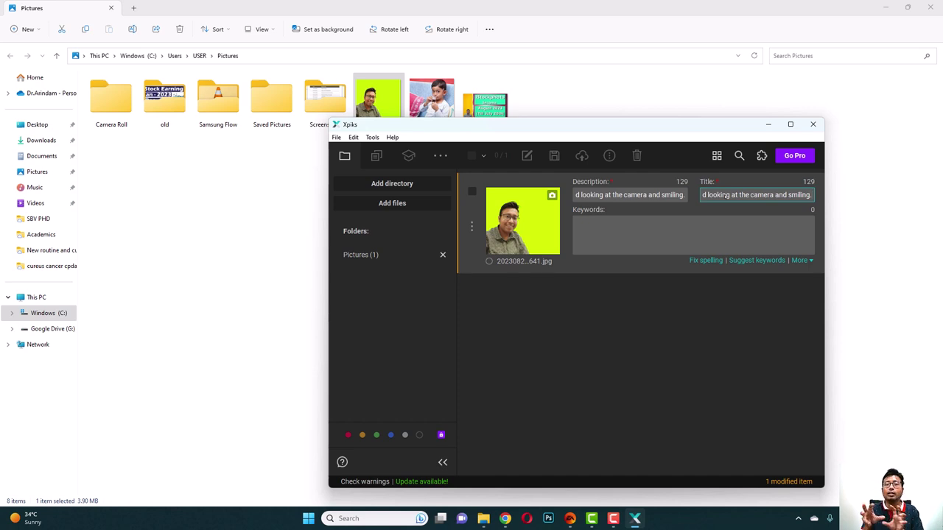
key(BackSpace)
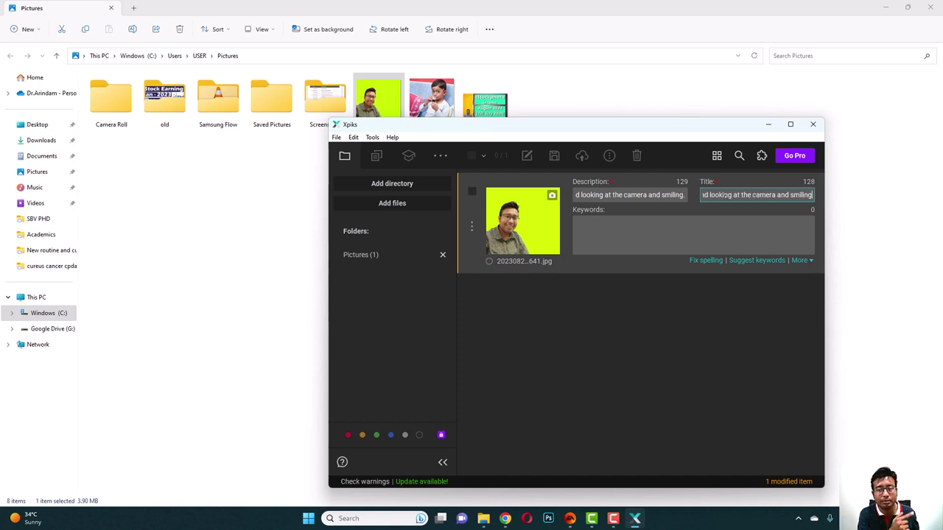
Step: Search Adobe Stock photos for keyword suggestions using "male, smiling, asian, spectacles"
click(677, 236)
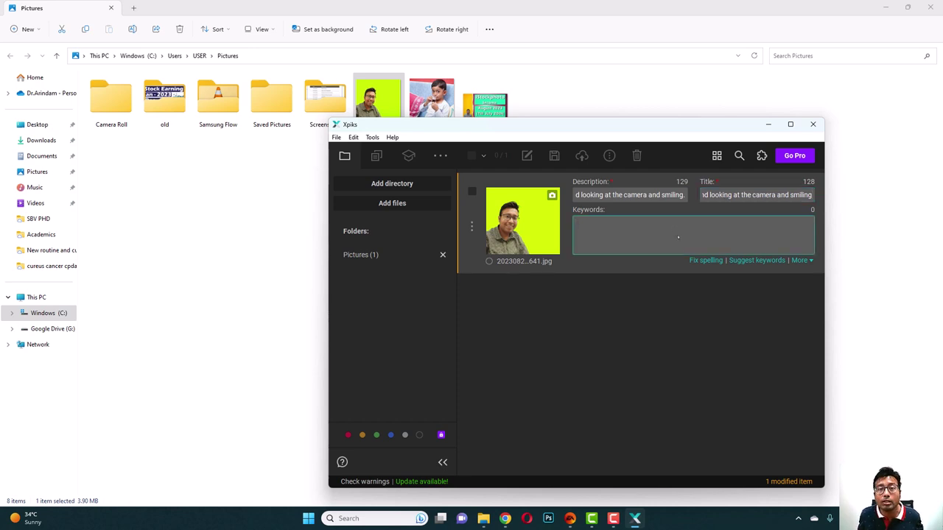
click(756, 263)
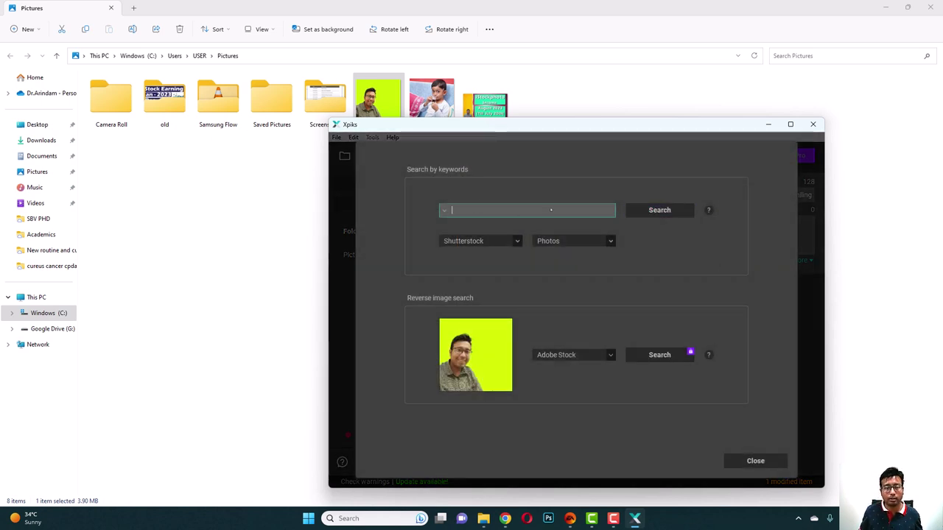
text(male)
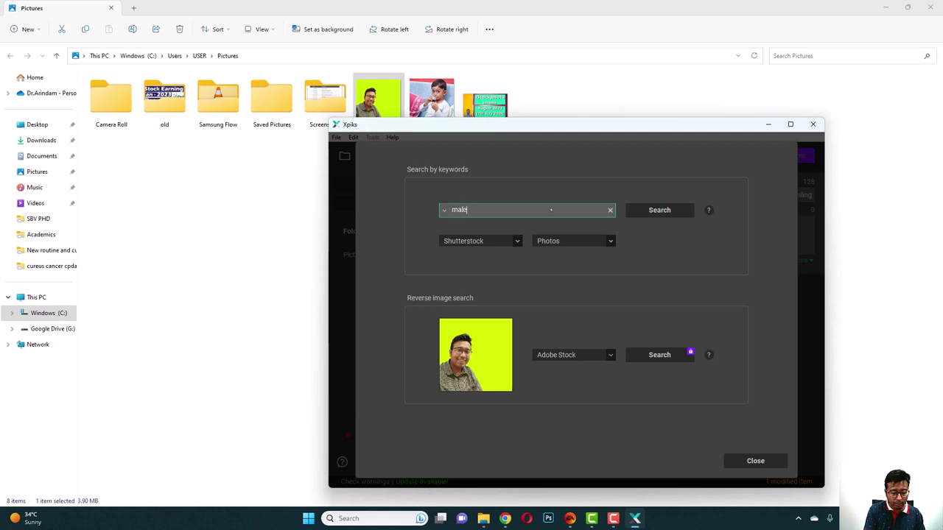
text(, smiling)
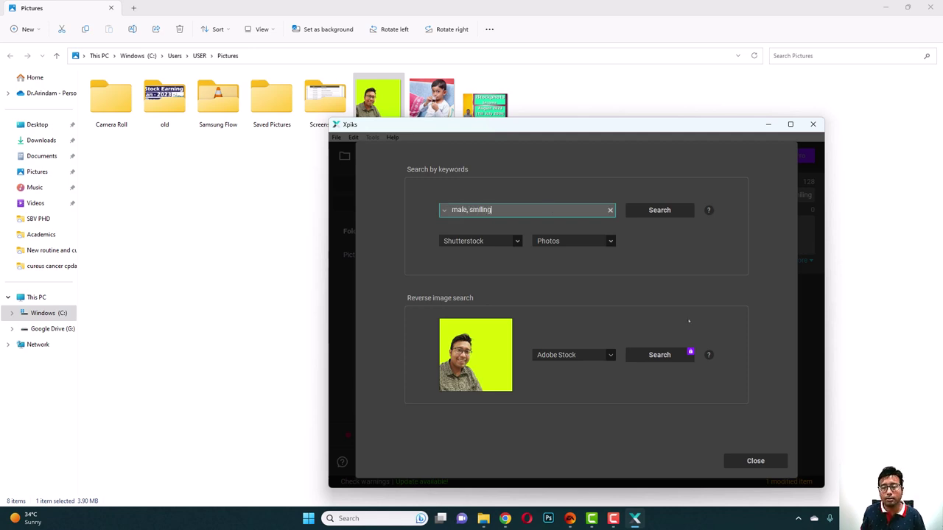
key(Return)
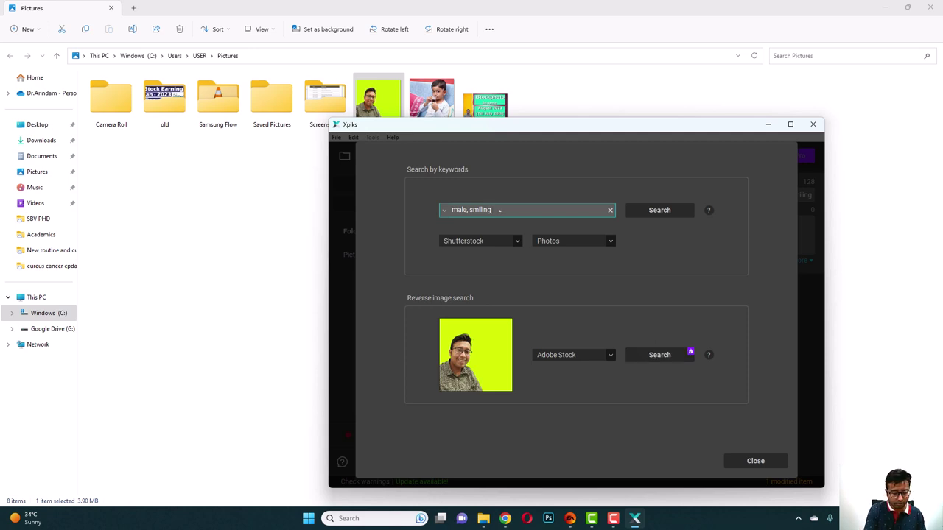
text(, asian)
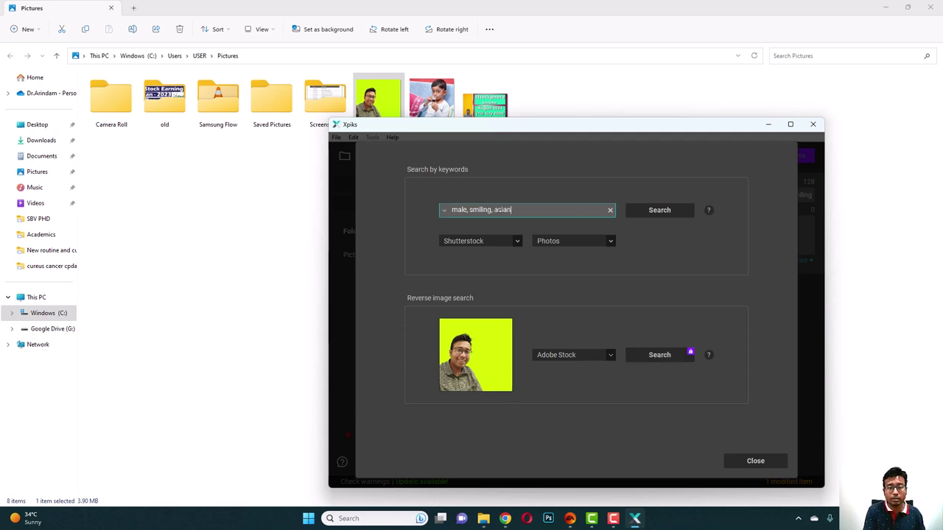
text(, spec)
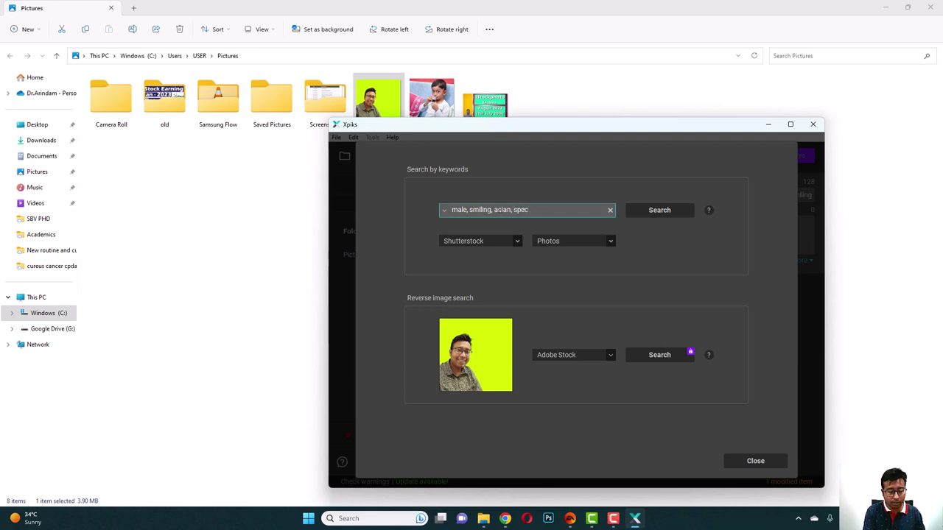
text(tacles)
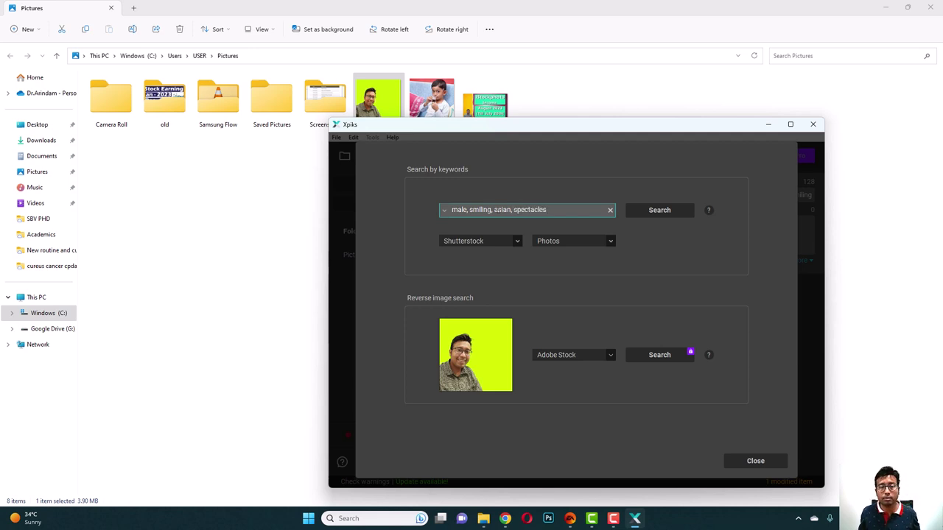
click(509, 241)
click(472, 271)
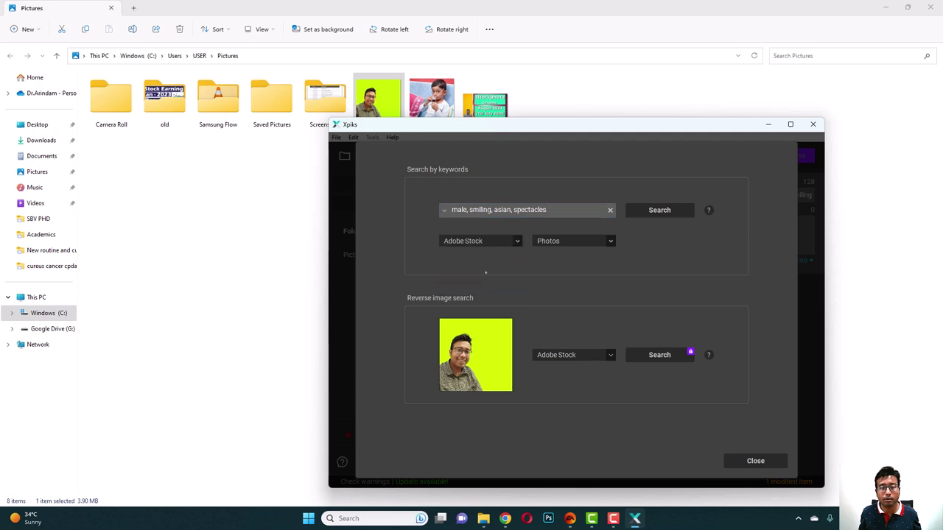
click(657, 210)
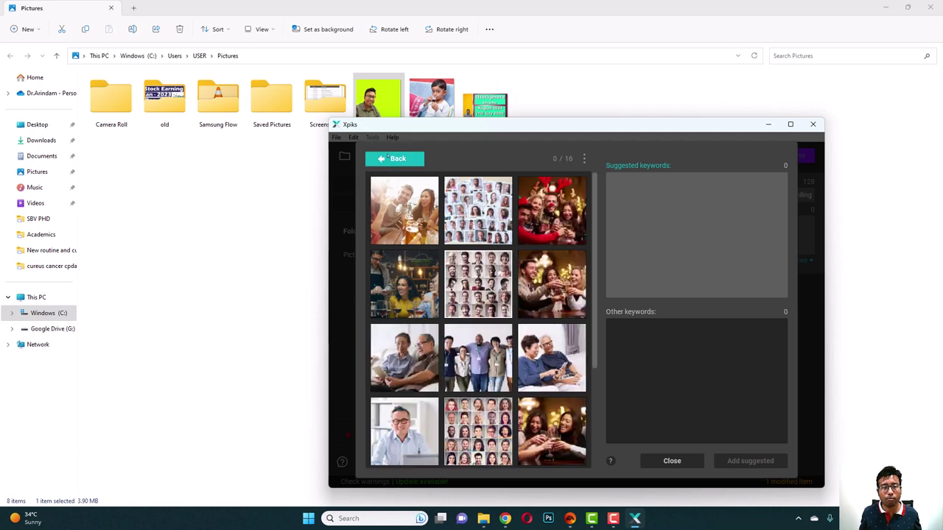
Step: Select the stock photos of the seated man in glasses at a desk and the standing man in glasses in an office as keyword sources
click(400, 413)
scroll(404, 412, down, 3)
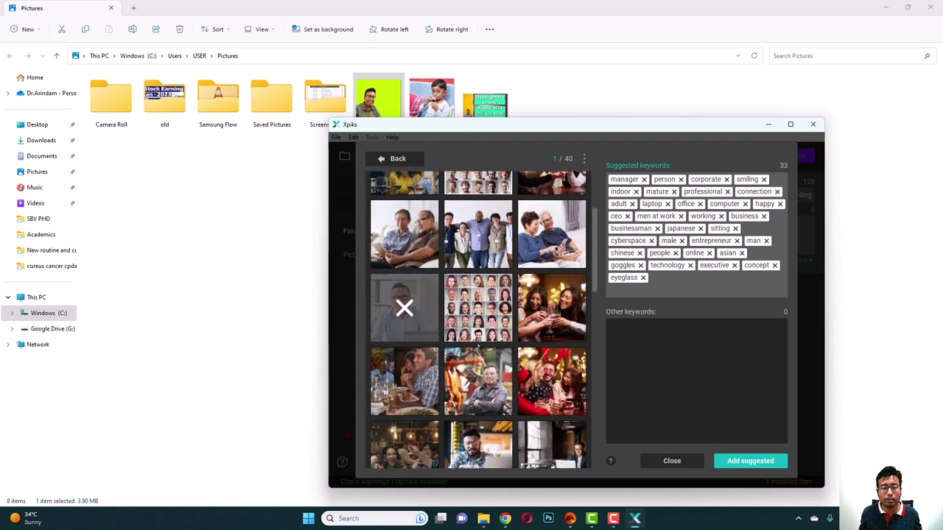
scroll(404, 324, down, 2)
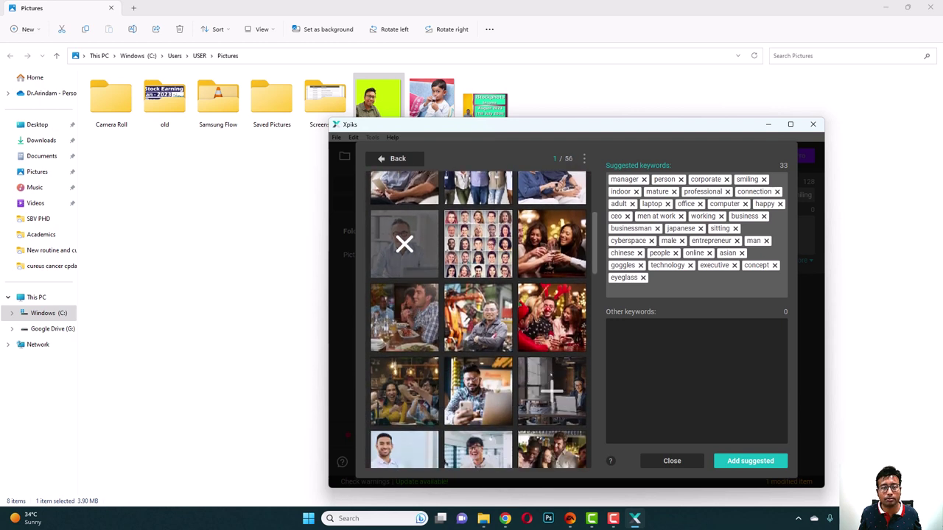
scroll(491, 314, down, 3)
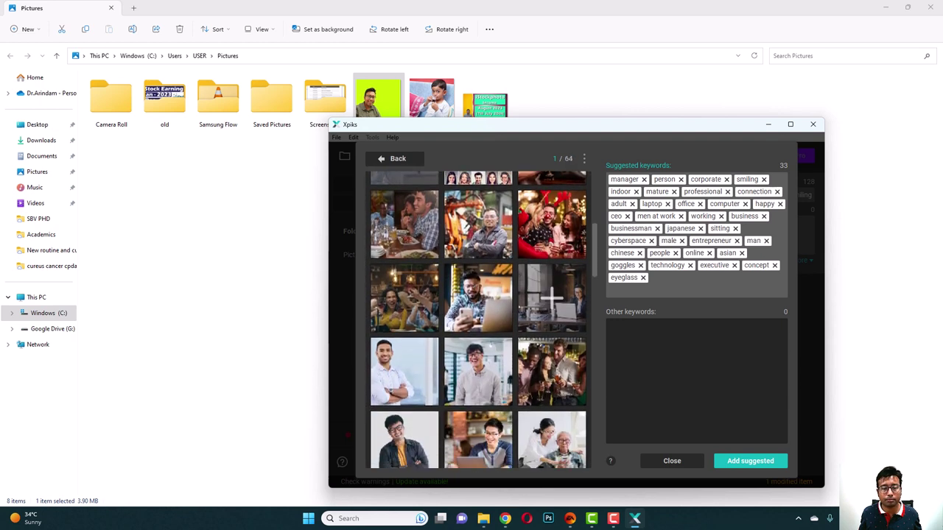
click(477, 345)
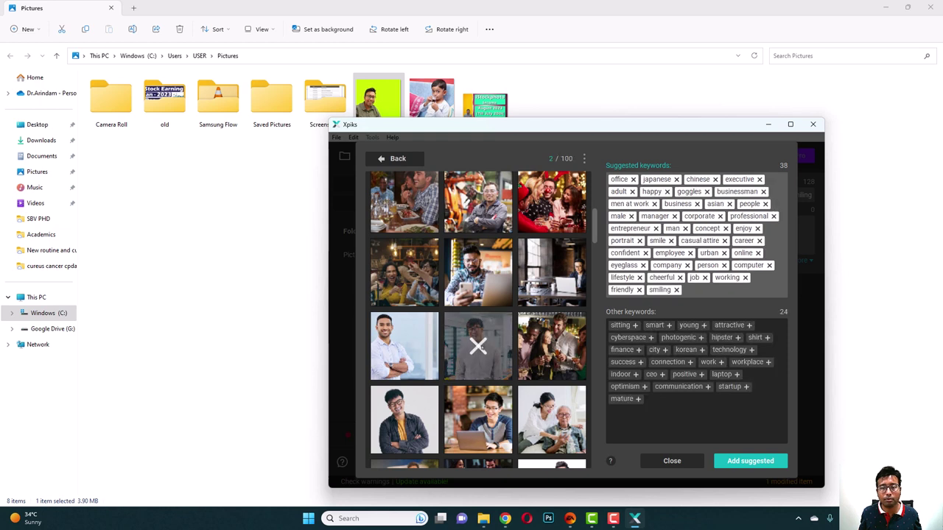
scroll(478, 345, up, 3)
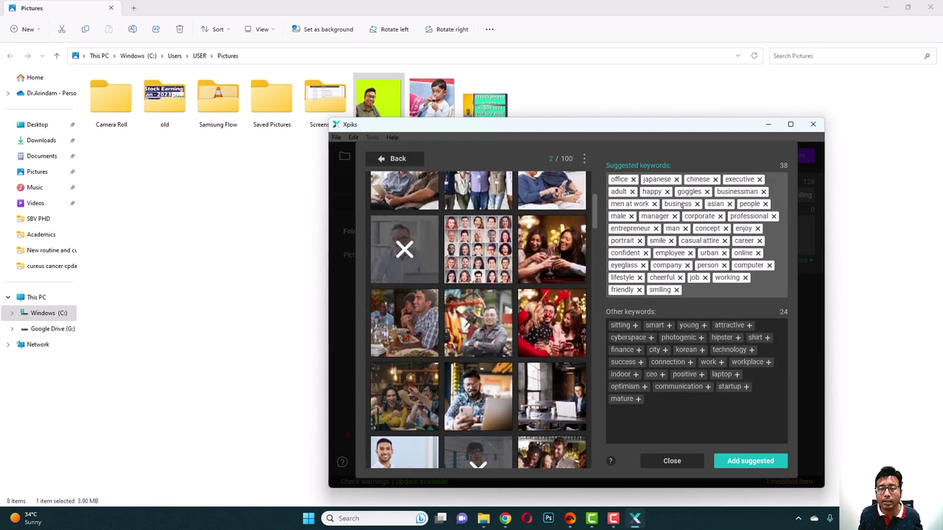
scroll(551, 254, down, 2)
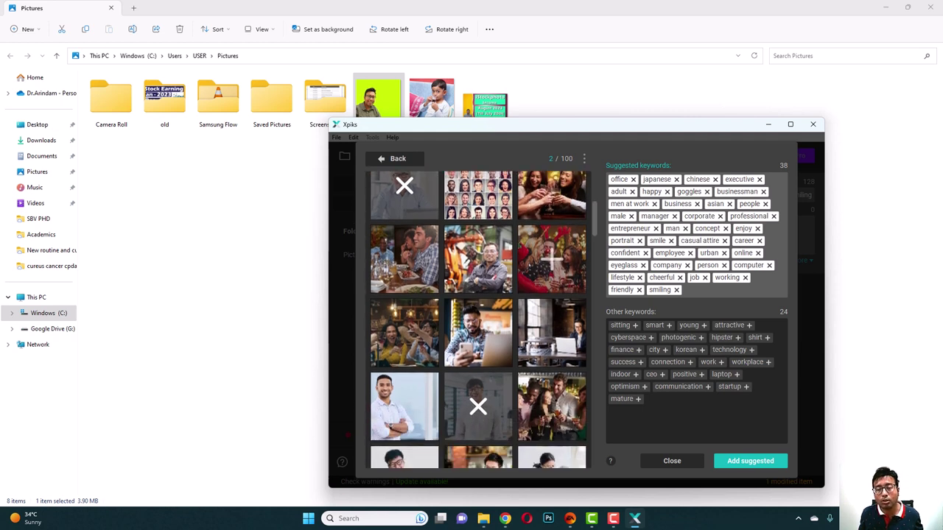
Step: Move "photogenic", "smart" and "work" from the other keywords into the suggested keywords
click(700, 338)
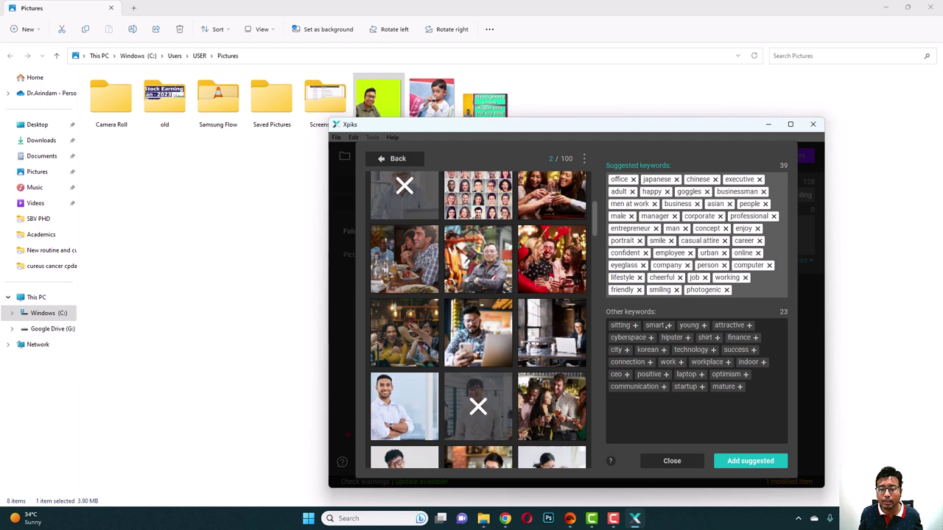
click(669, 325)
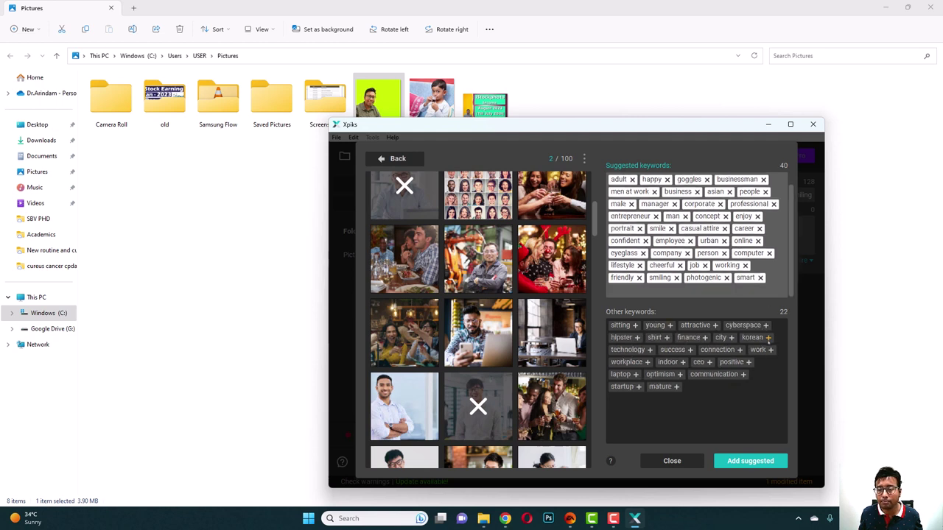
click(770, 350)
scroll(717, 252, up, 1)
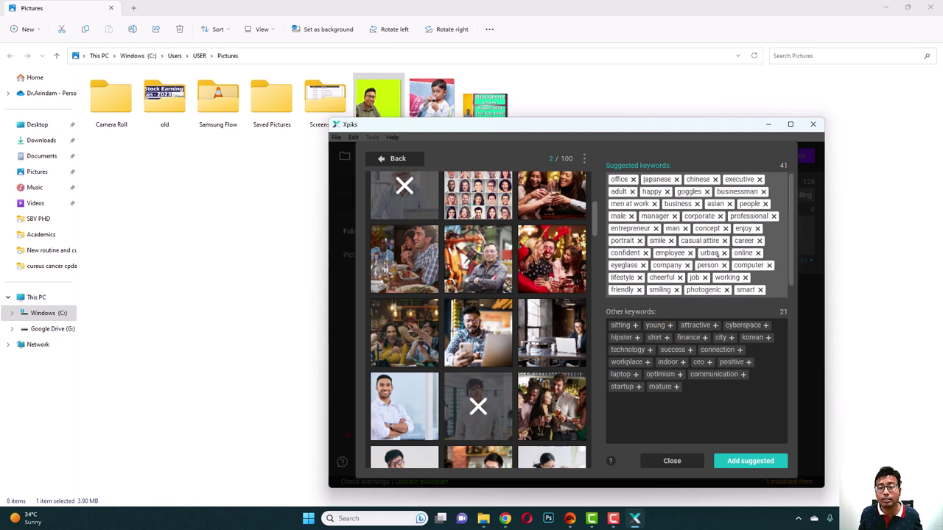
Step: Remove "japanese", "chinese", "executive", "businessman", "men at work", "corporate" and "manager" from the suggested keywords
click(675, 179)
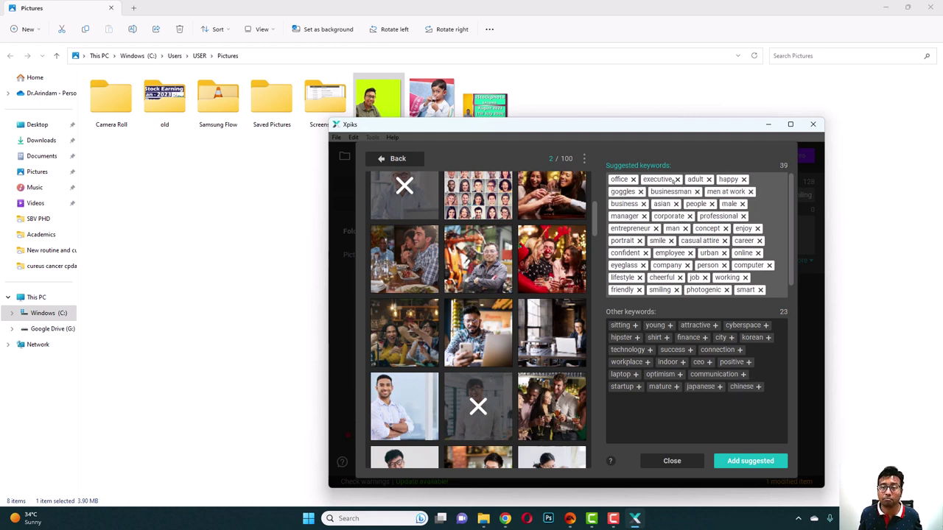
click(676, 179)
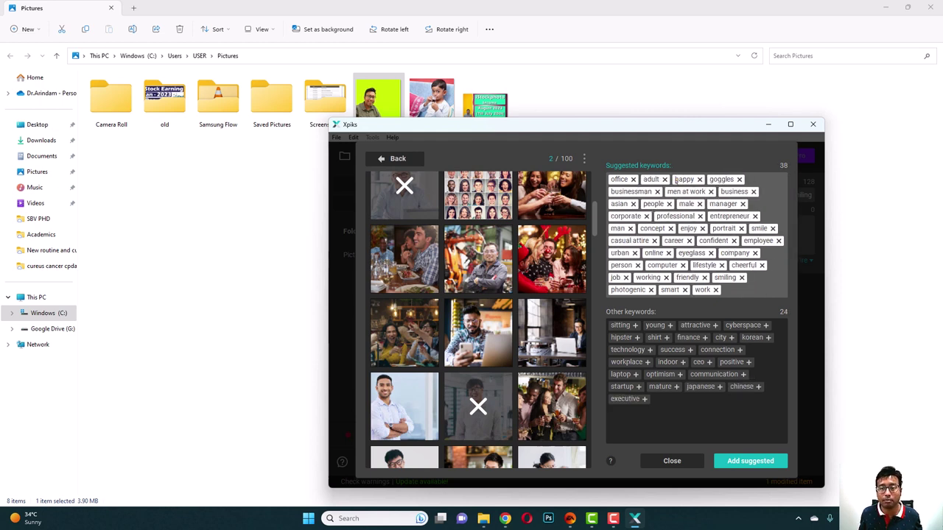
click(654, 191)
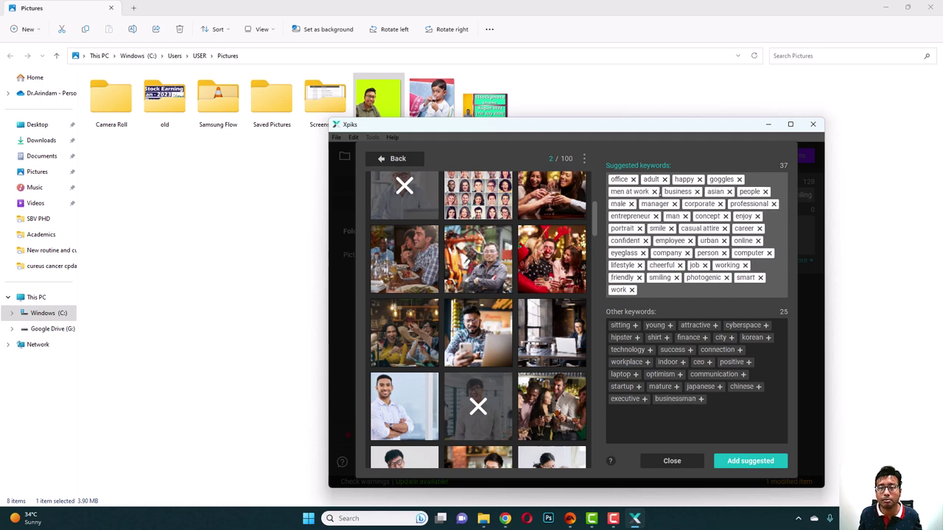
click(654, 192)
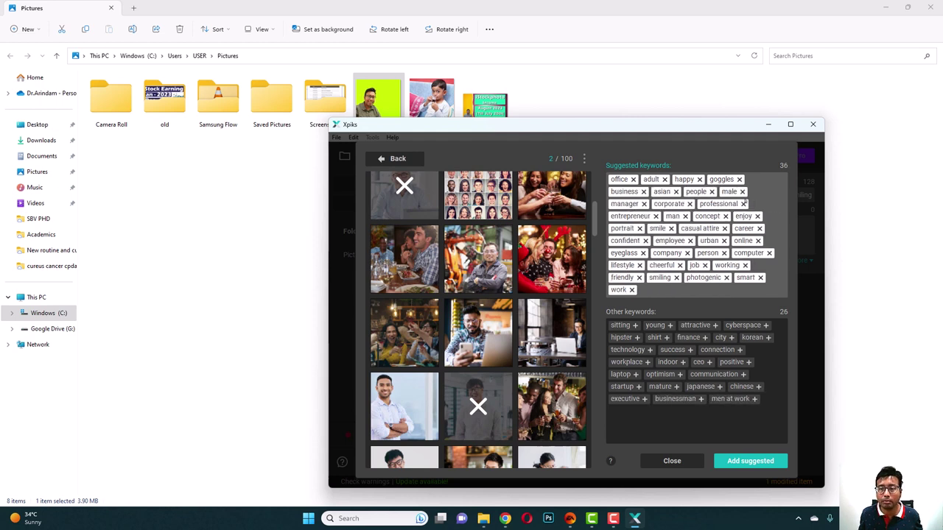
click(689, 203)
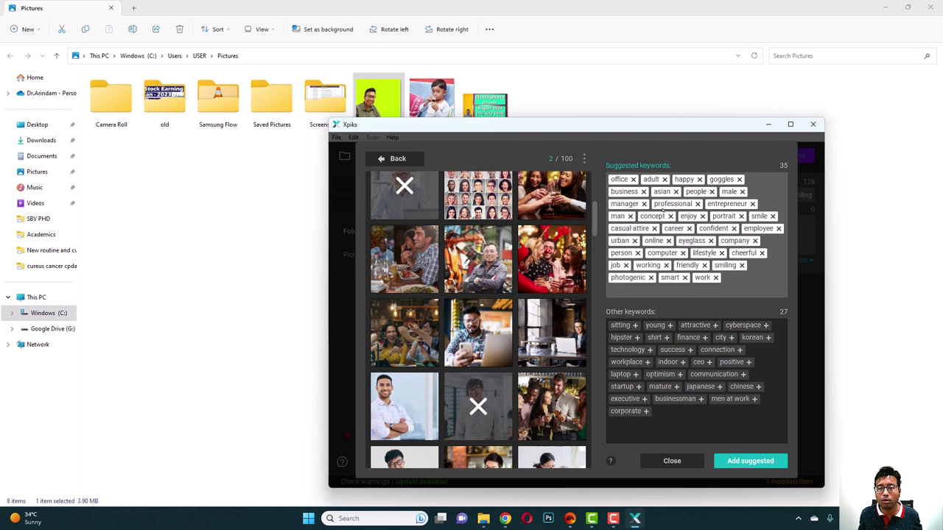
click(643, 204)
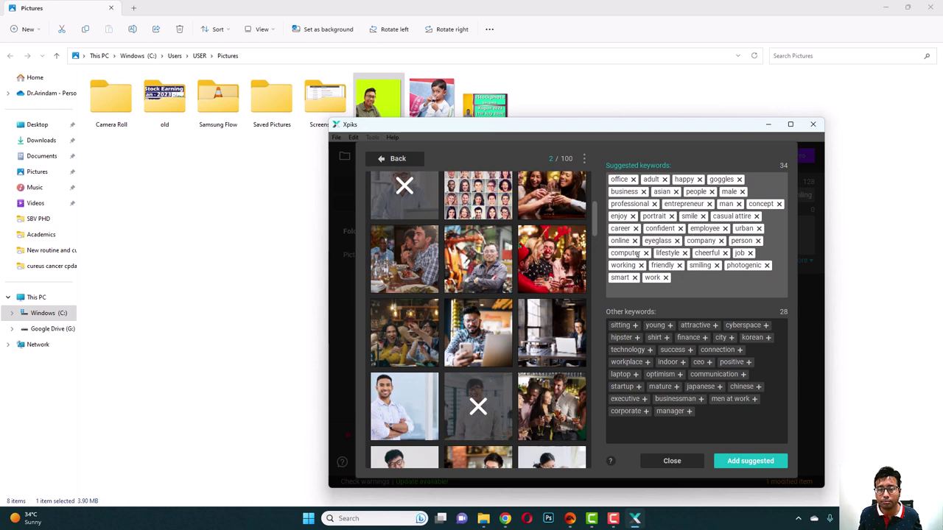
Step: Select the stock photo of the man in glasses with a dark jacket and include "joy", "thinking", "optimism" and "charming" in the suggested keywords
scroll(479, 319, down, 3)
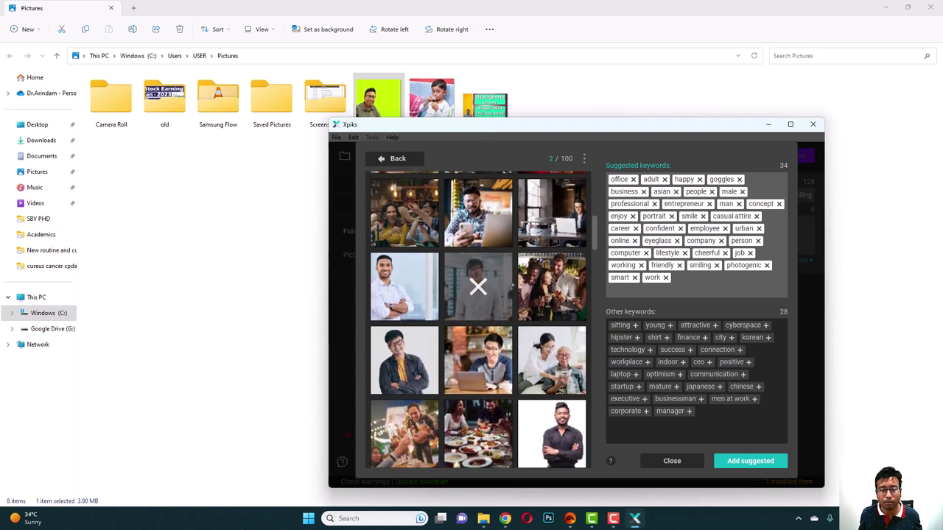
click(404, 360)
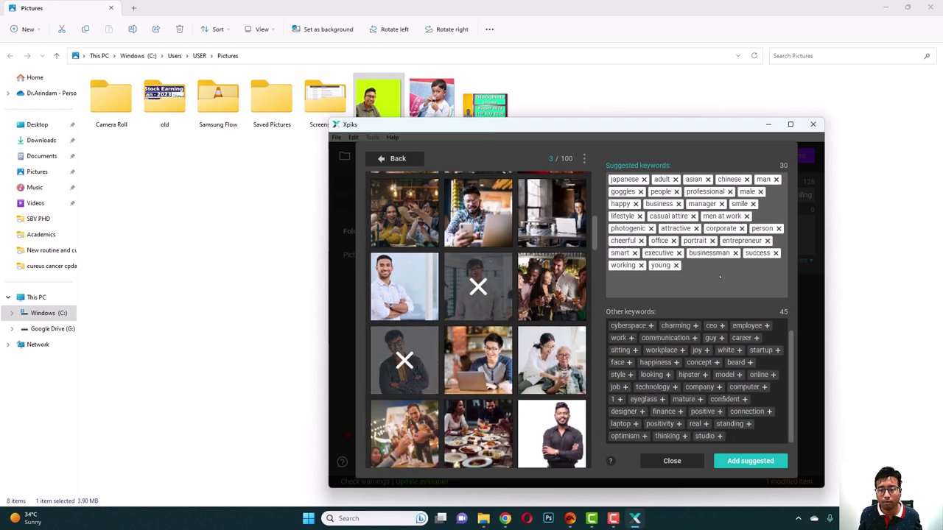
click(706, 350)
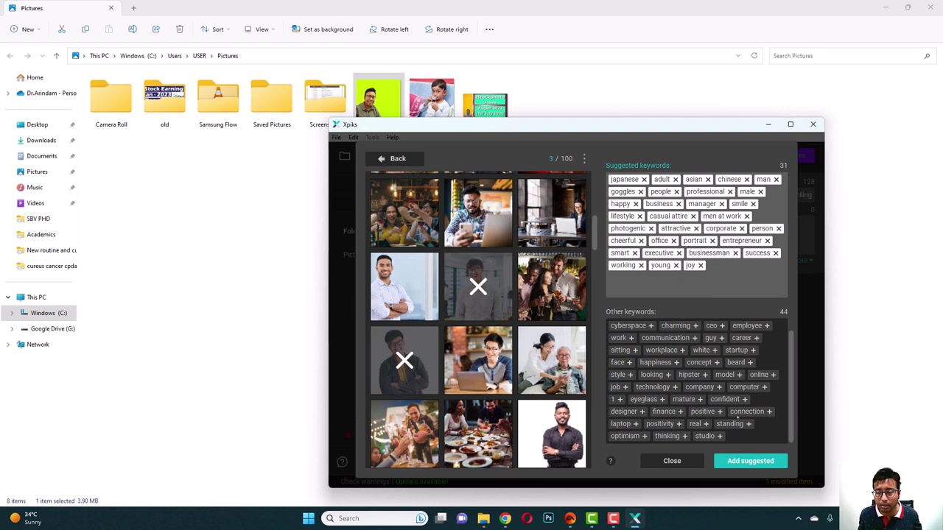
click(685, 436)
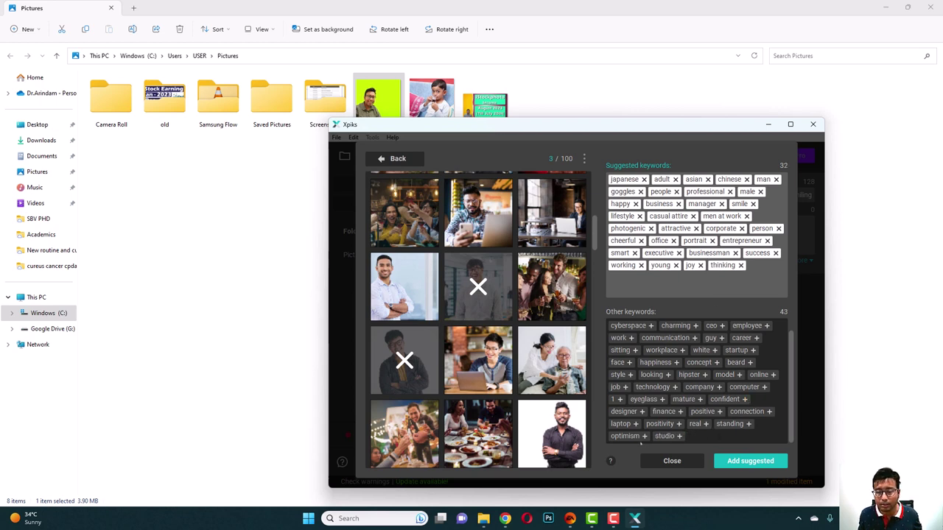
click(645, 436)
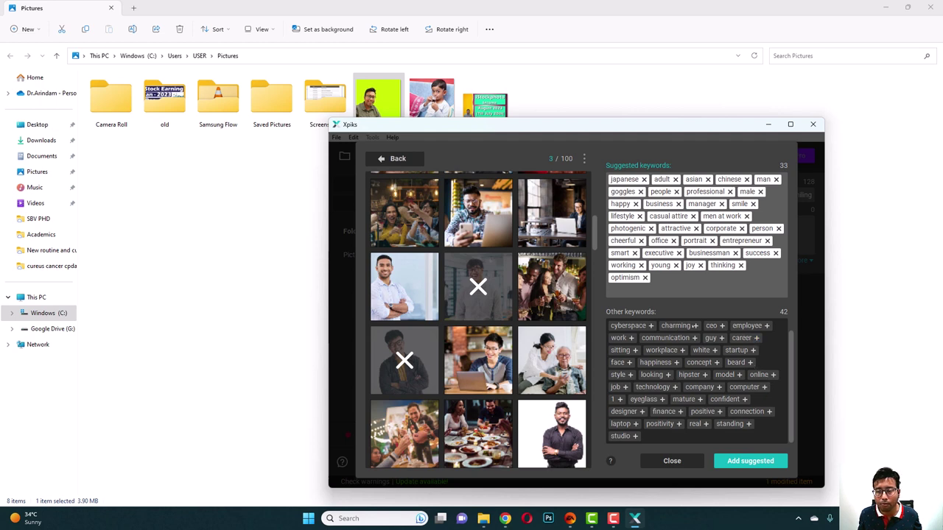
click(695, 325)
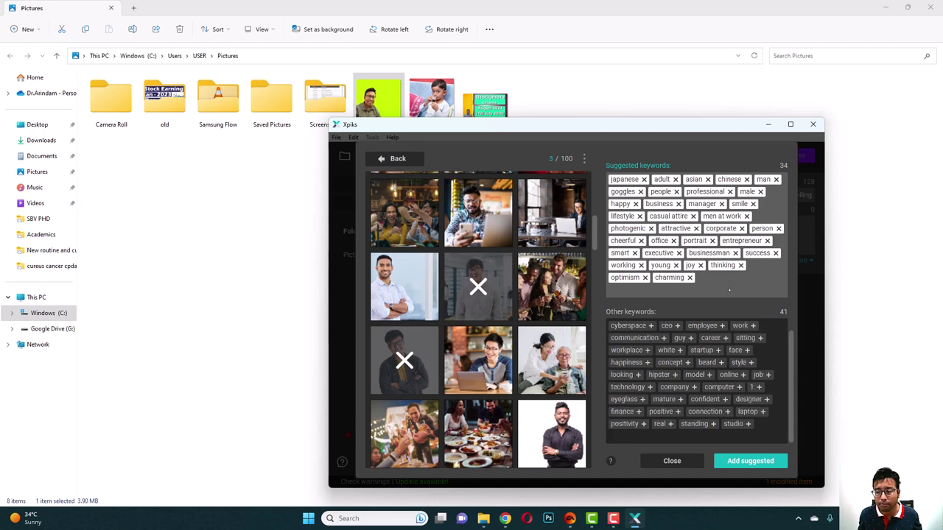
Step: Add the suggested keywords to the portrait and delete "japanese" from its keyword list
click(747, 461)
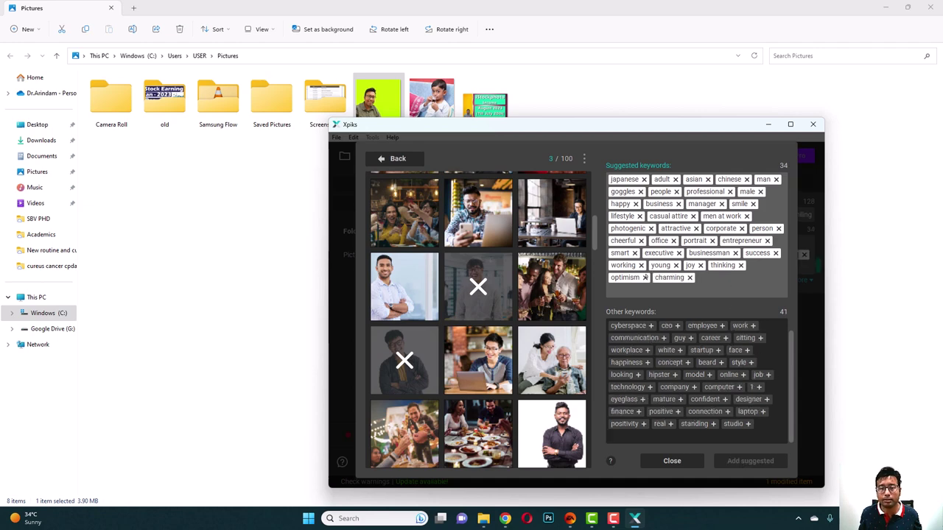
click(670, 462)
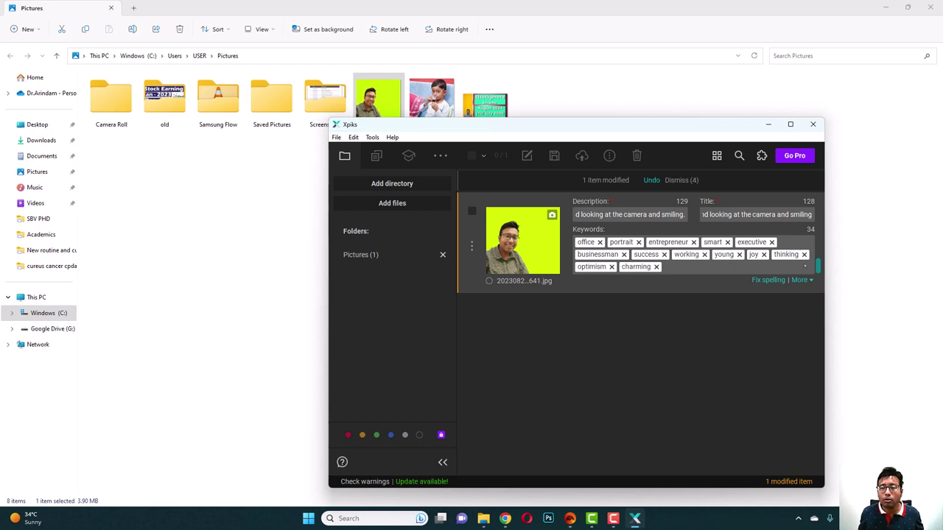
drag(817, 263, 813, 212)
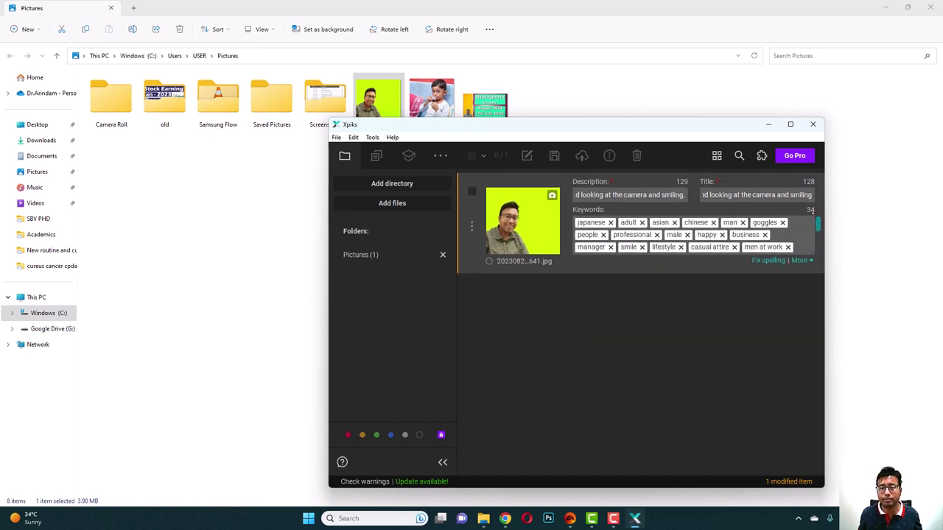
click(610, 222)
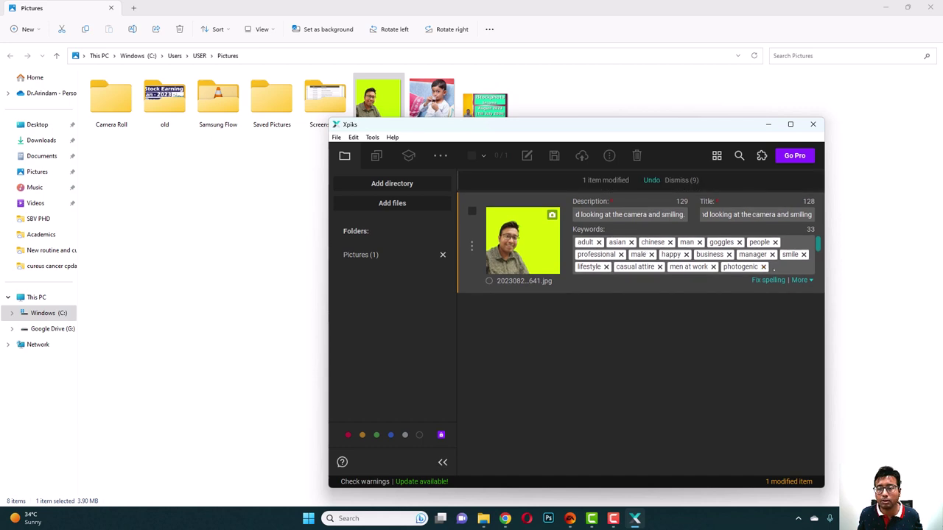
Step: Add the keywords "indian" and "30s" to the portrait
click(778, 269)
text(indian)
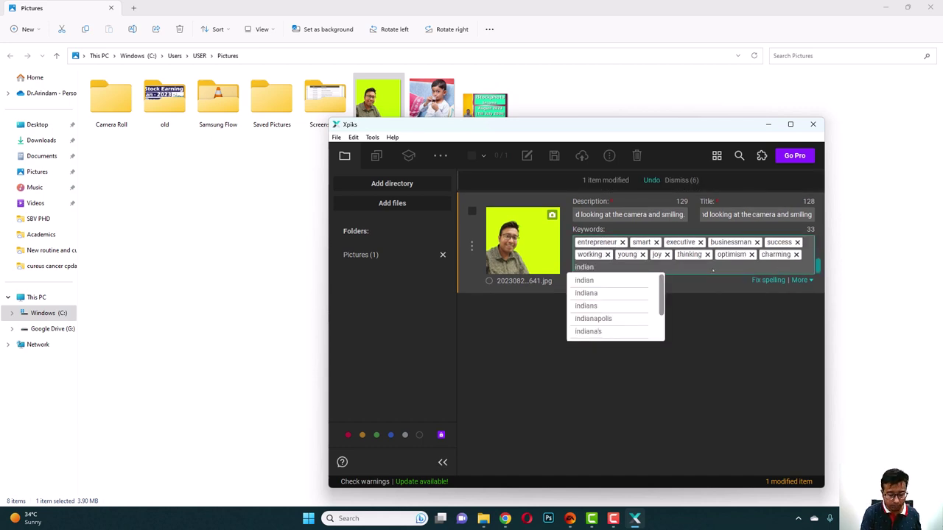
key(Return)
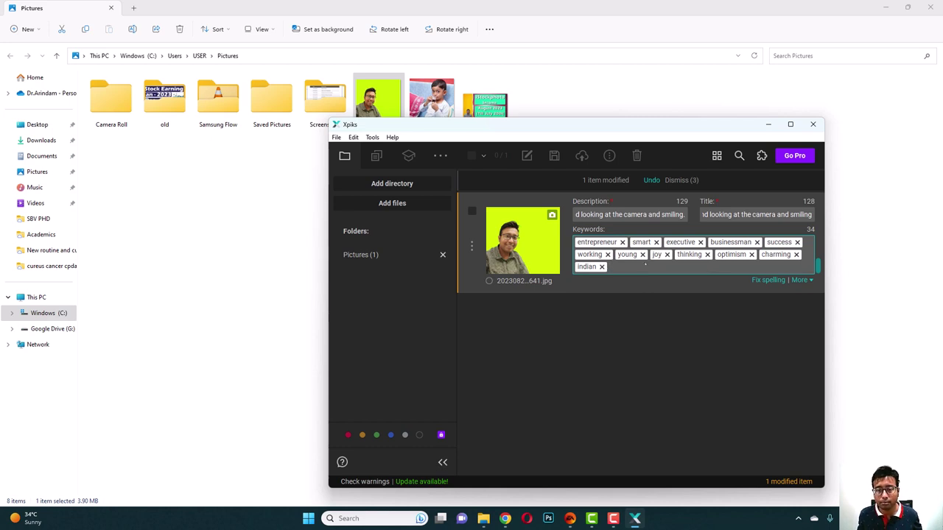
text(30)
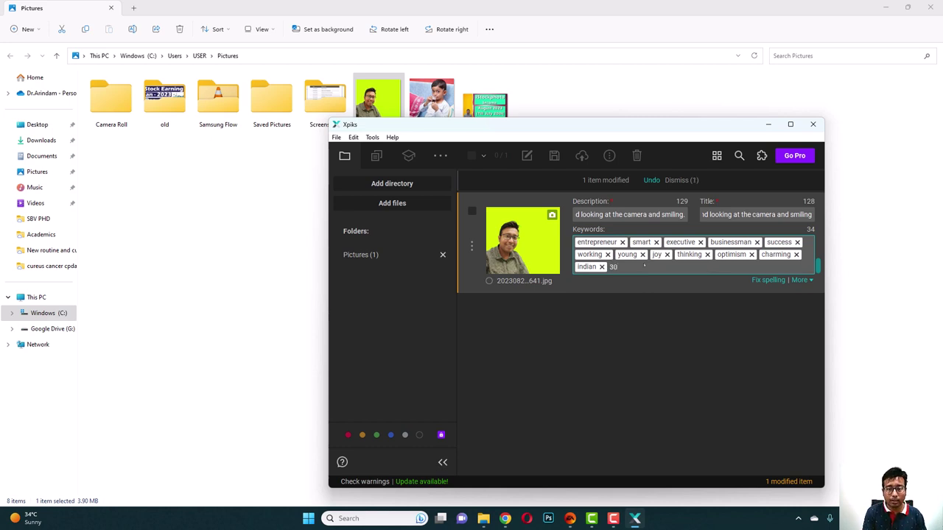
scroll(644, 267, down, 1)
text(s)
key(Return)
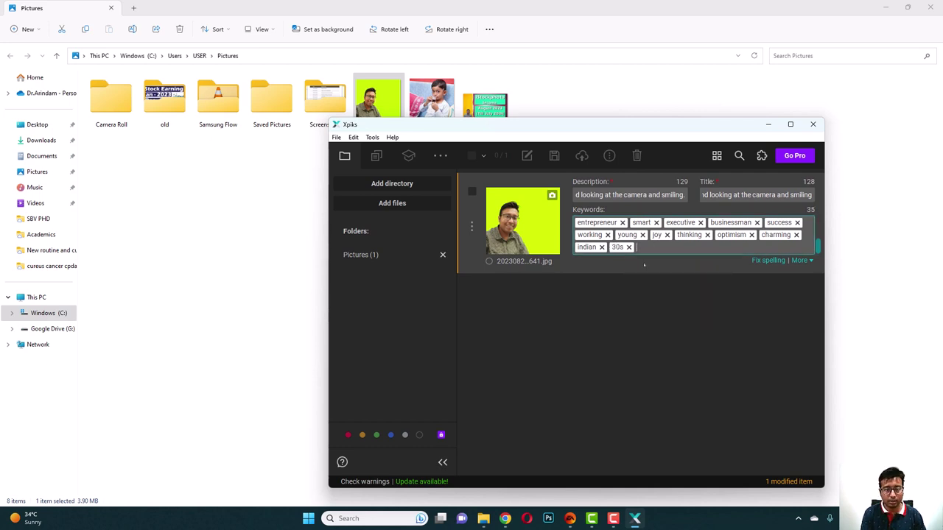
Step: Add the keywords "shirt", "casual", "spects" and "selfie" to the portrait
text(shirt)
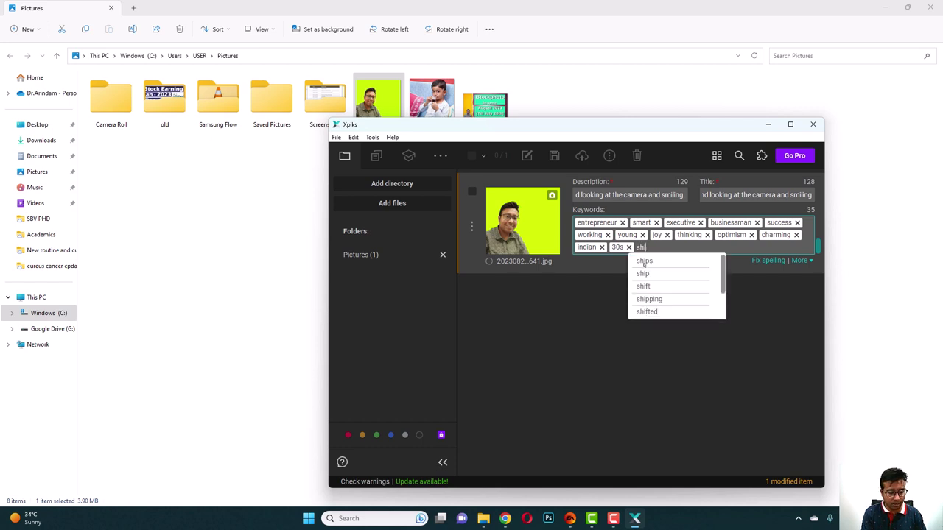
key(Return)
text(casua)
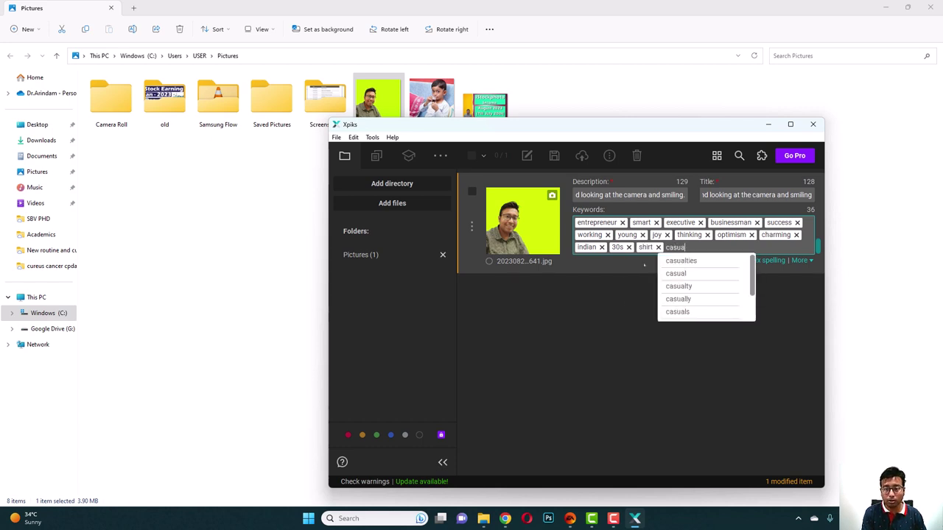
text(k)
key(BackSpace)
text(l)
key(Return)
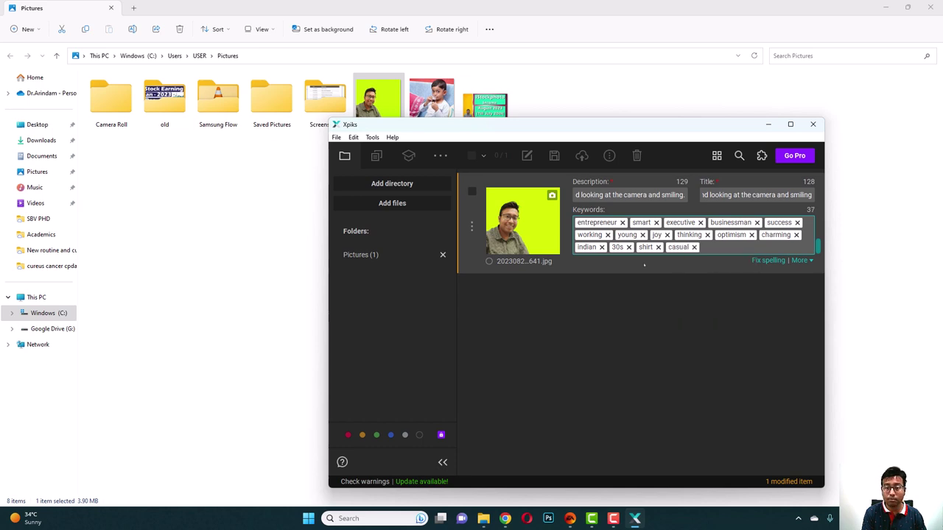
text(spects)
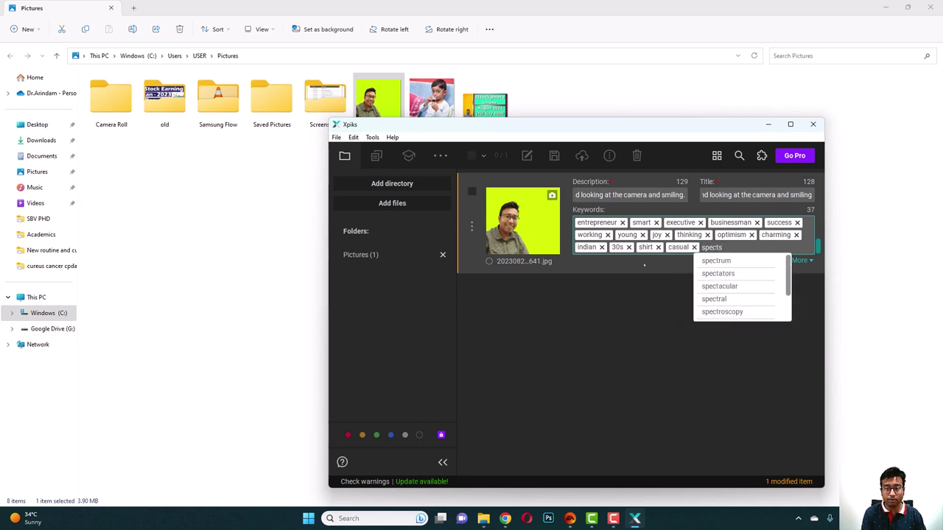
key(Return)
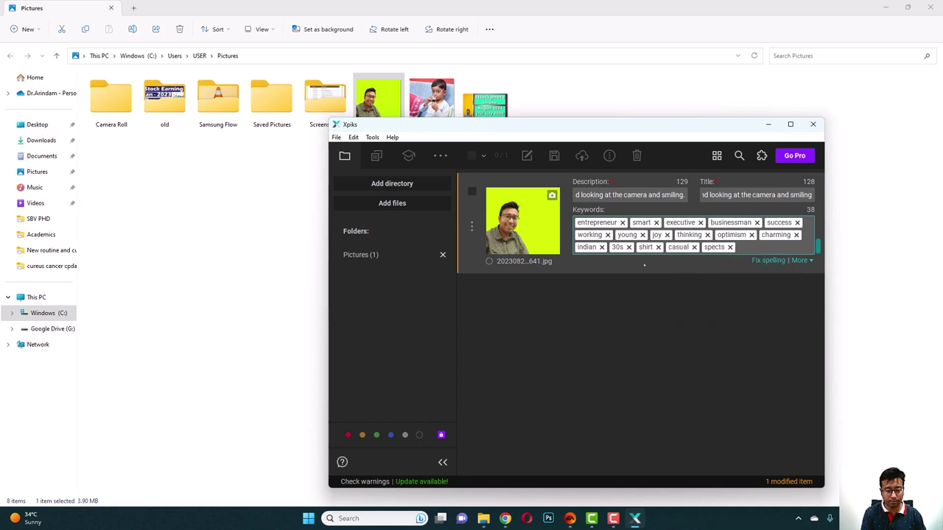
text(selfie)
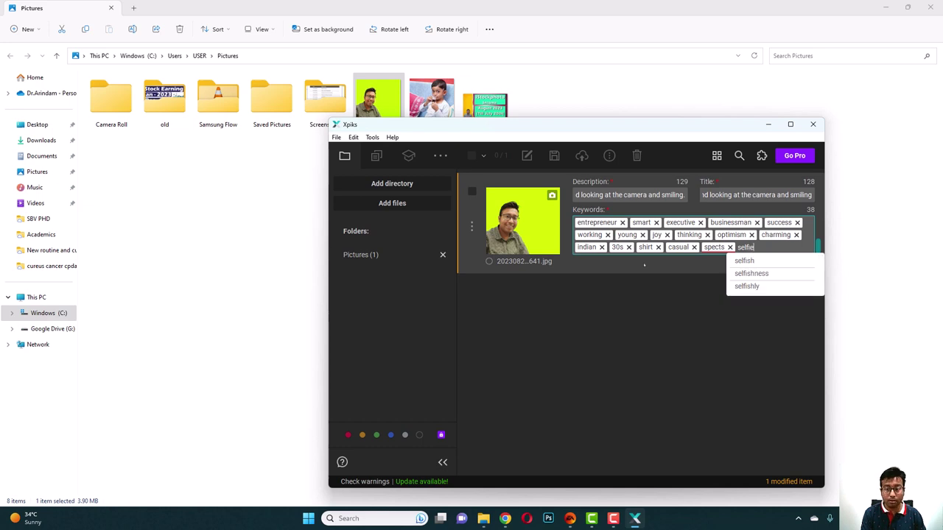
key(Return)
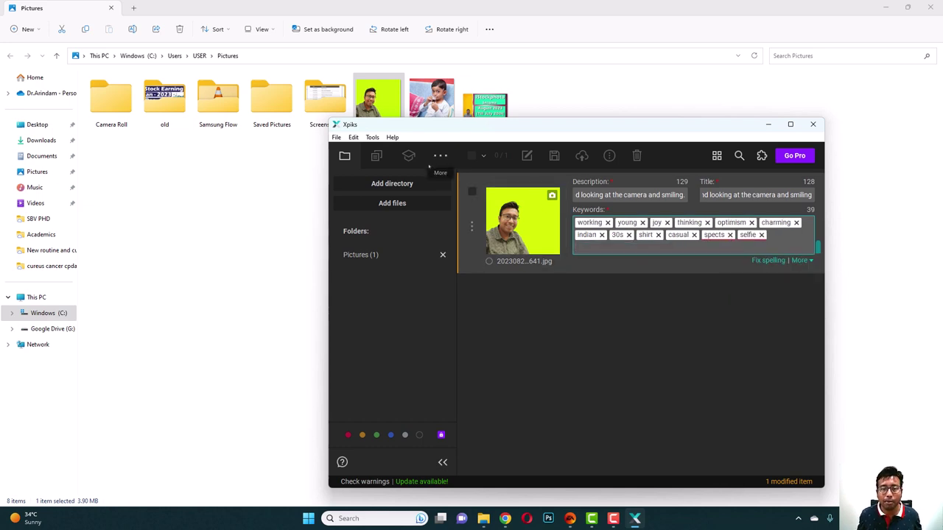
Step: Save the portrait's metadata into its file without a backup, copying the description to an empty title, and close Xpiks
click(472, 191)
click(554, 156)
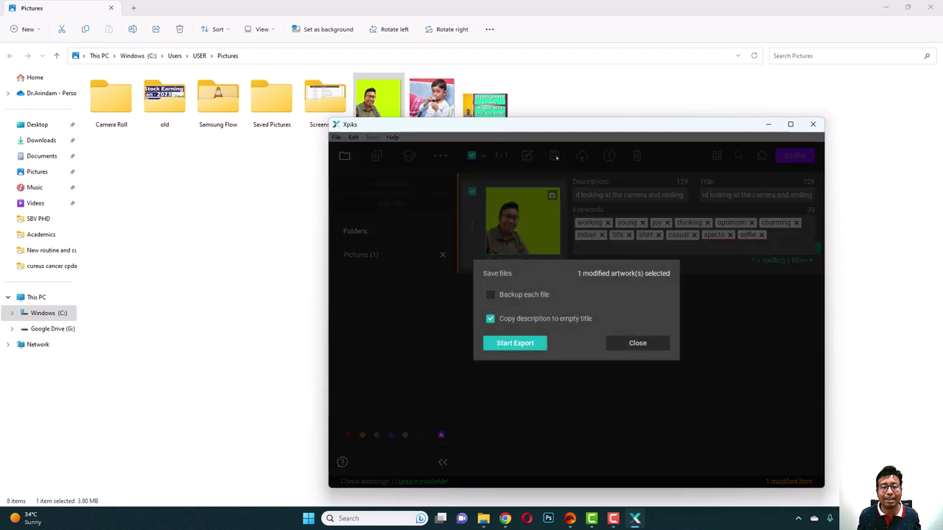
click(516, 343)
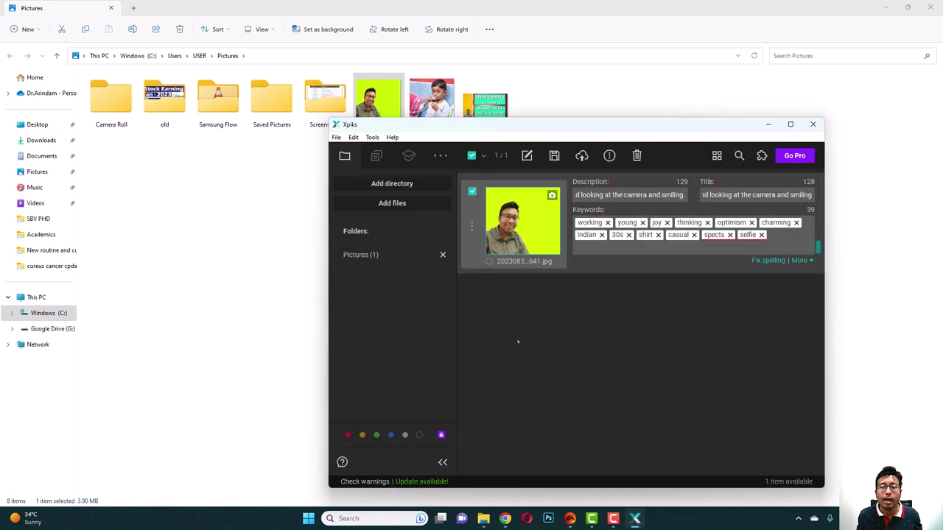
click(812, 124)
Step: Check the title, subject and tags in the detailed file properties of 20230821_195641.jpg
right_click(387, 112)
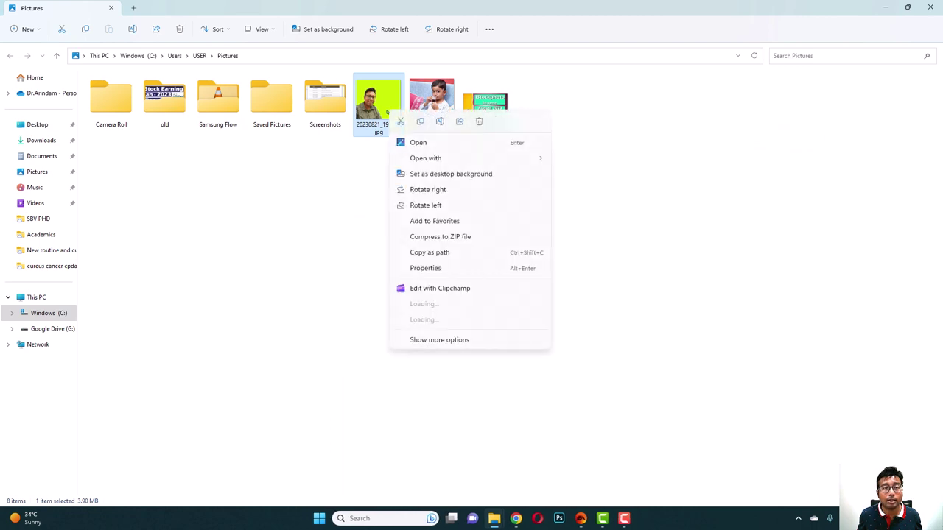
click(427, 268)
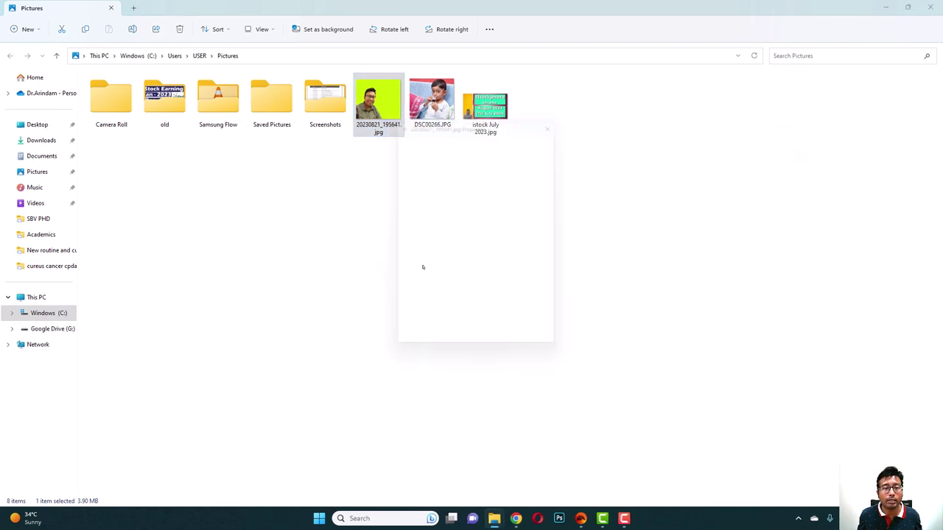
click(454, 134)
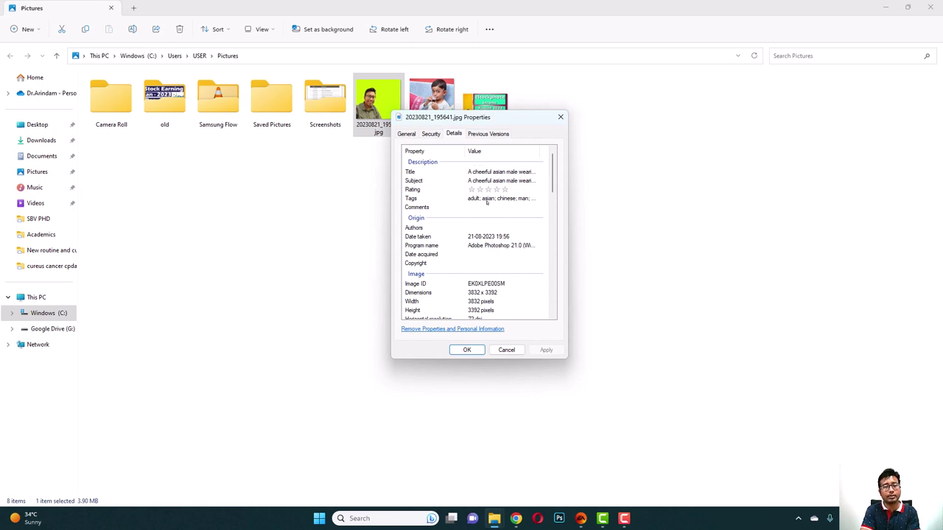
click(561, 118)
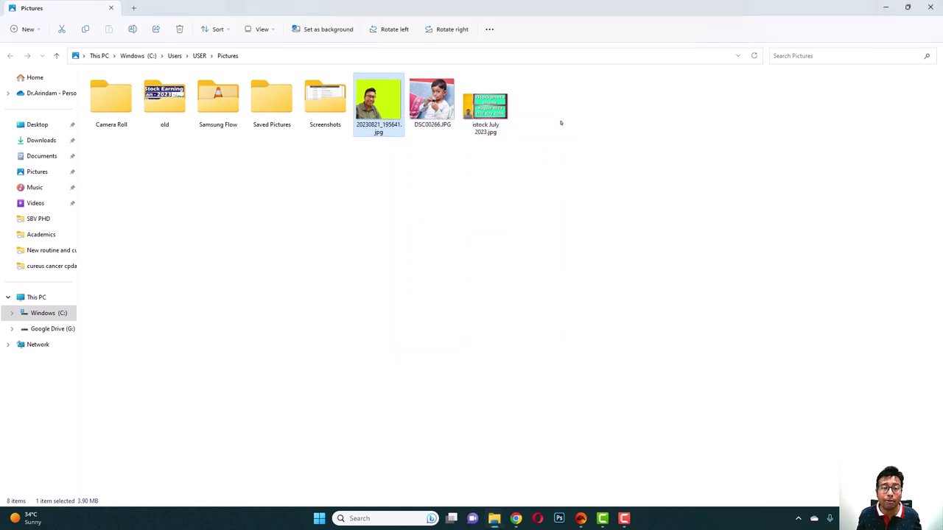
Step: Switch to the Shutterstock contributor page in Chrome, upload 20230821_195641.jpg and continue to content submission
click(515, 518)
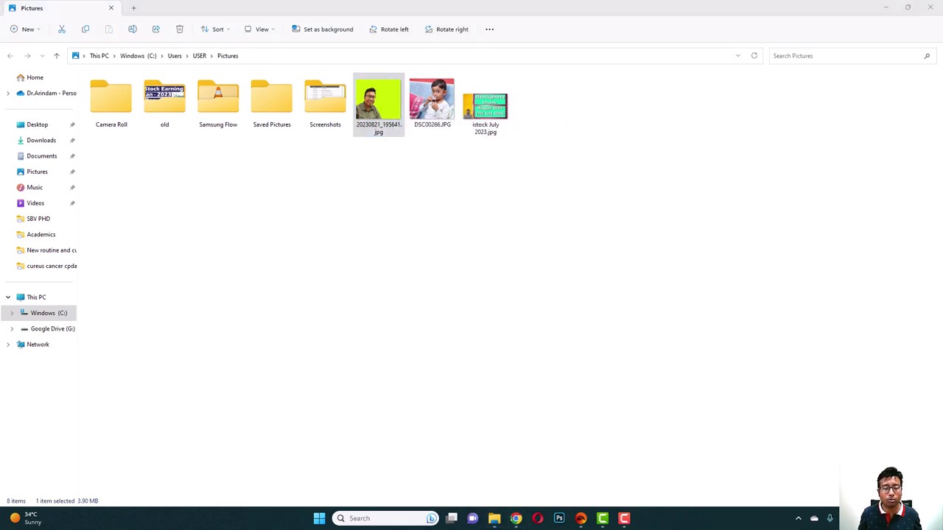
click(457, 438)
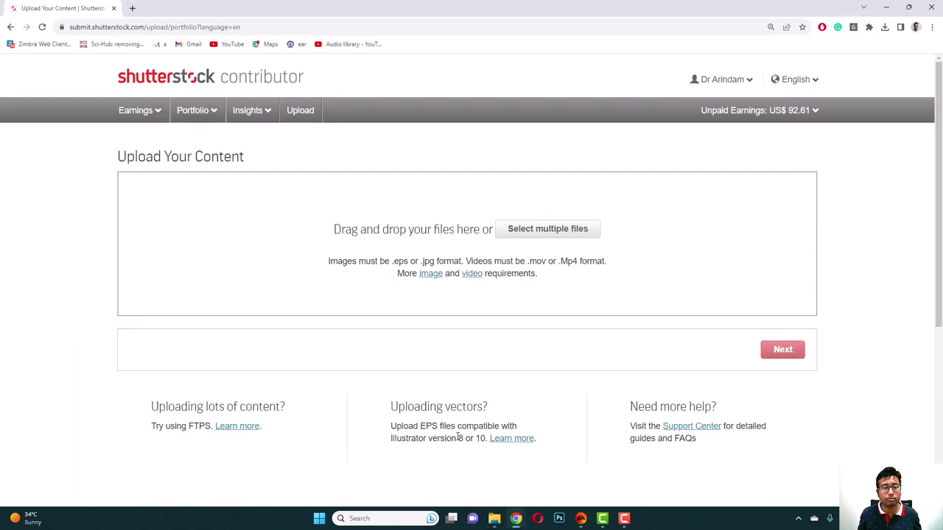
click(544, 228)
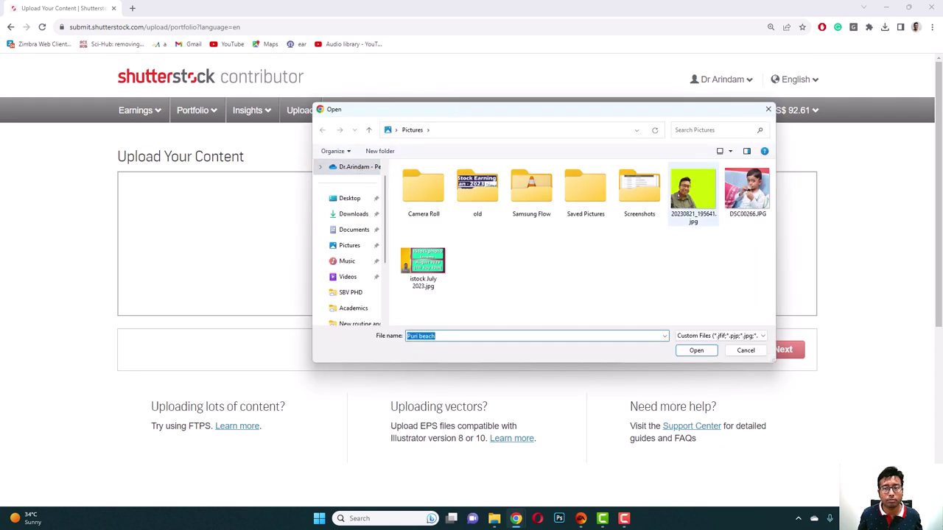
double_click(694, 194)
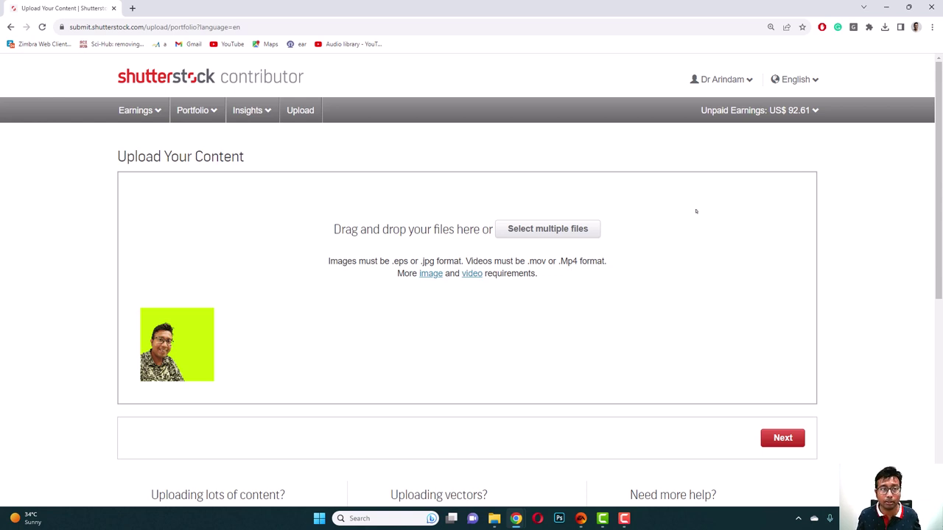
click(782, 437)
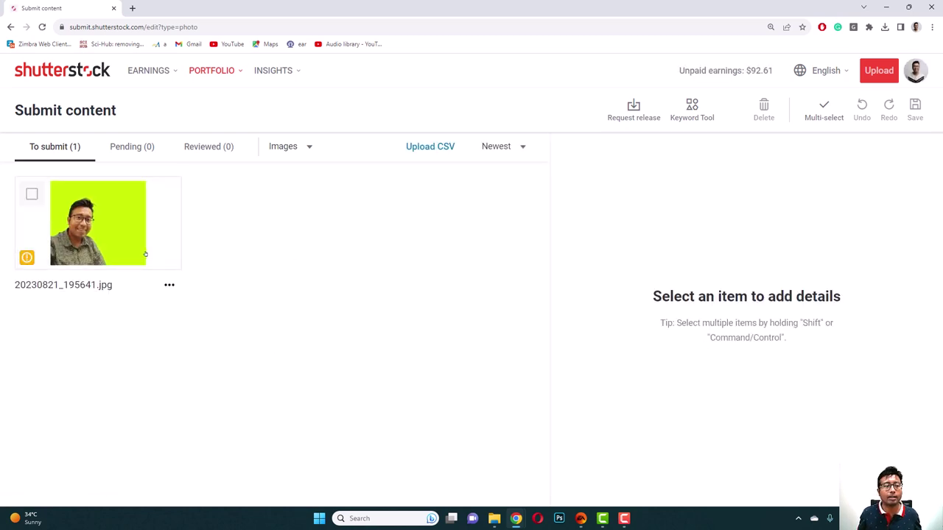
Step: Select the uploaded portrait and mark its flagged keyword "spects" as correct
click(56, 212)
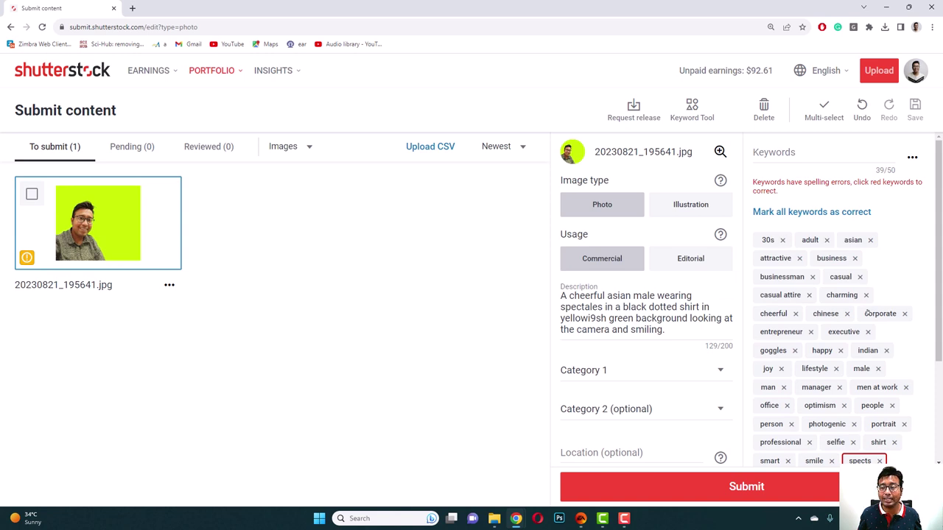
scroll(863, 328, down, 2)
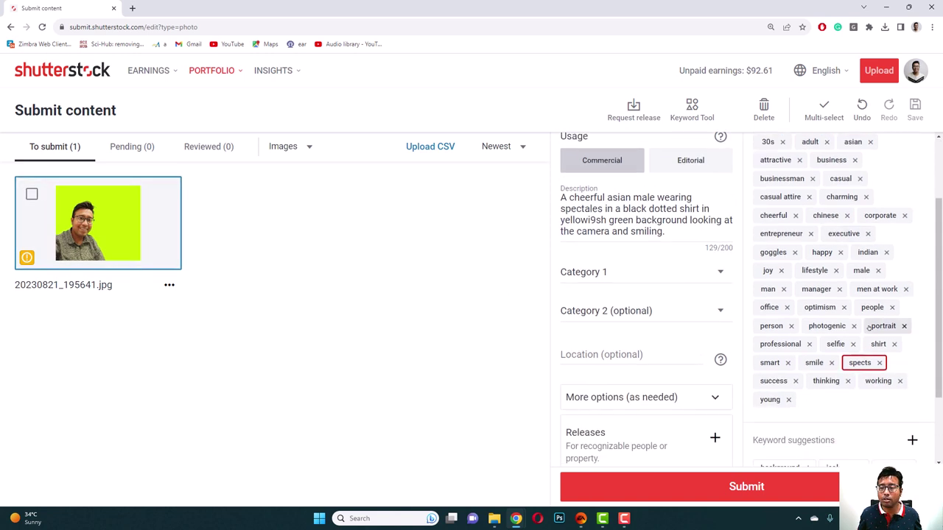
click(859, 363)
scroll(859, 364, down, 2)
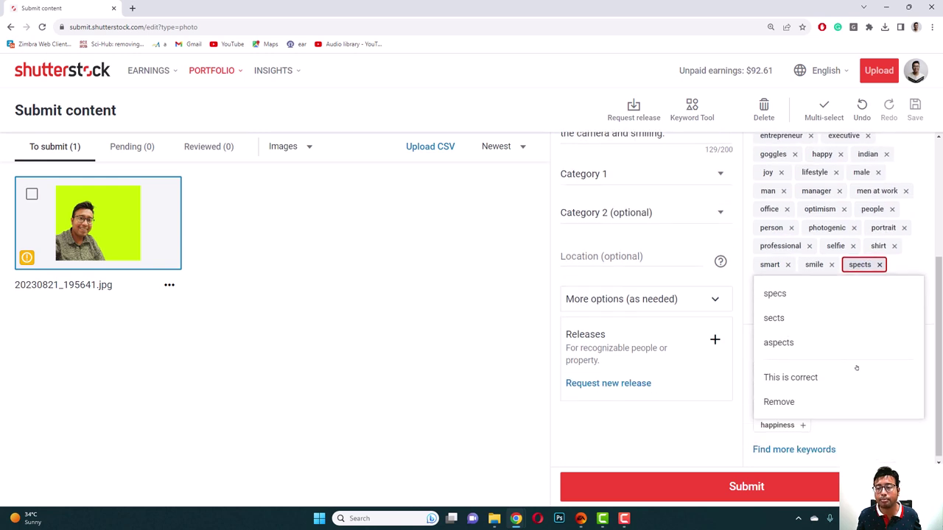
click(801, 377)
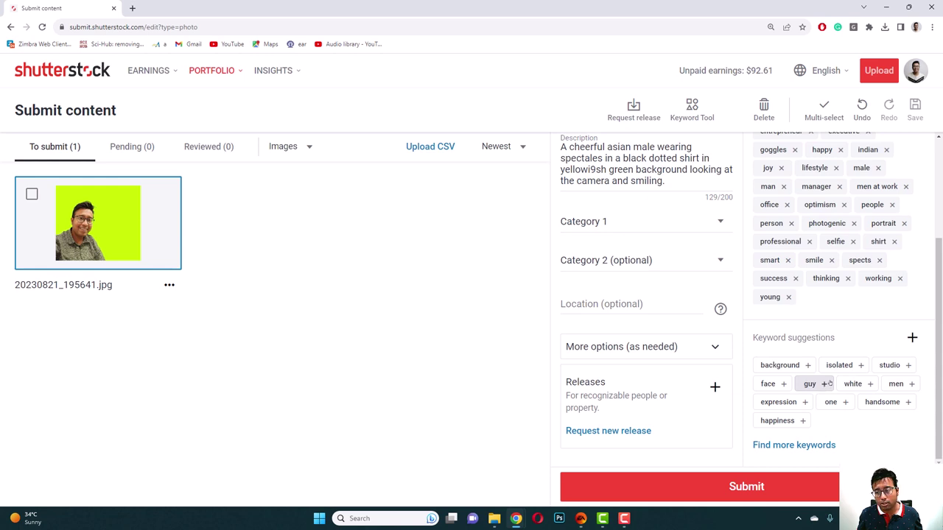
Step: Add the suggested keywords "isolated", "studio", "expression", "handsome", "happiness", "one", "guy", "face" and "men" to the portrait
click(860, 365)
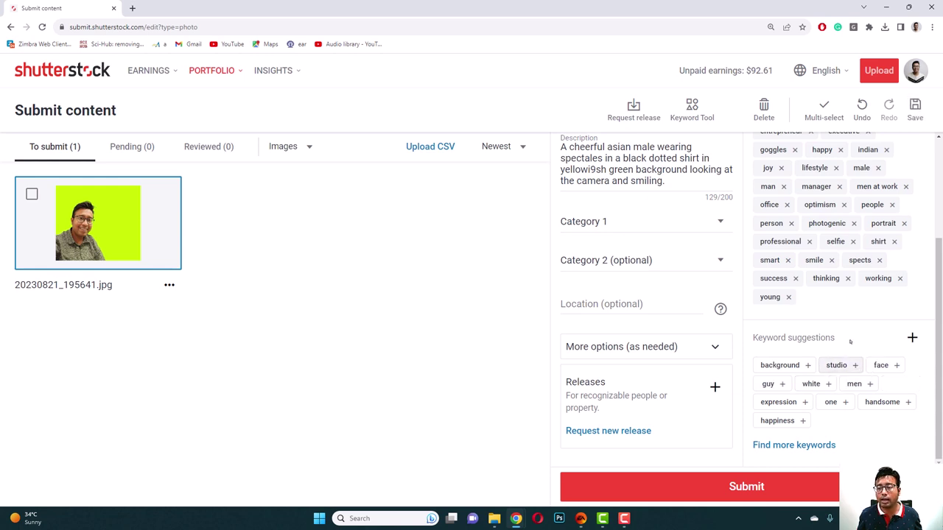
click(853, 366)
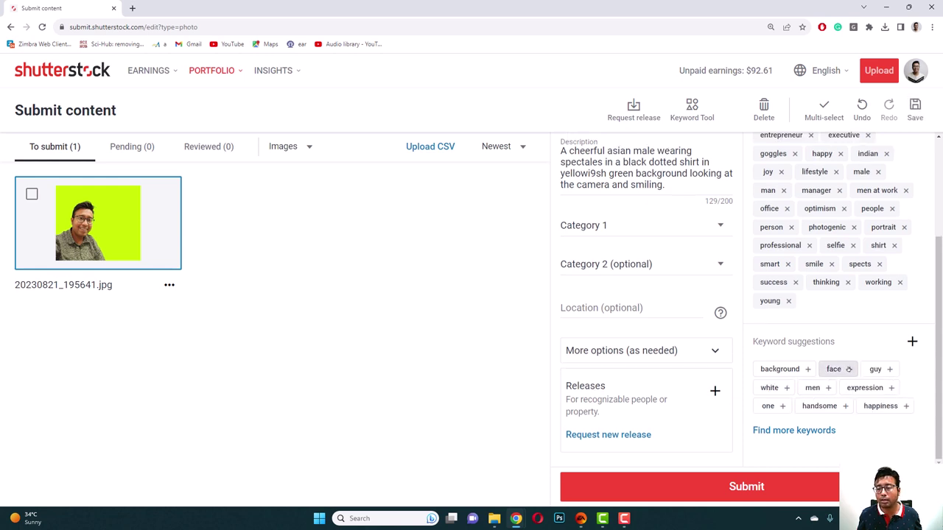
click(890, 387)
click(779, 425)
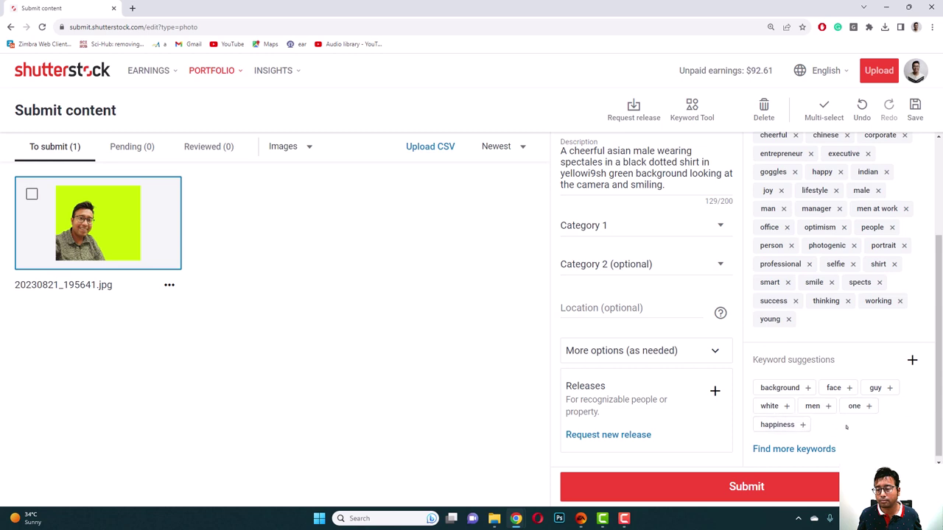
click(801, 425)
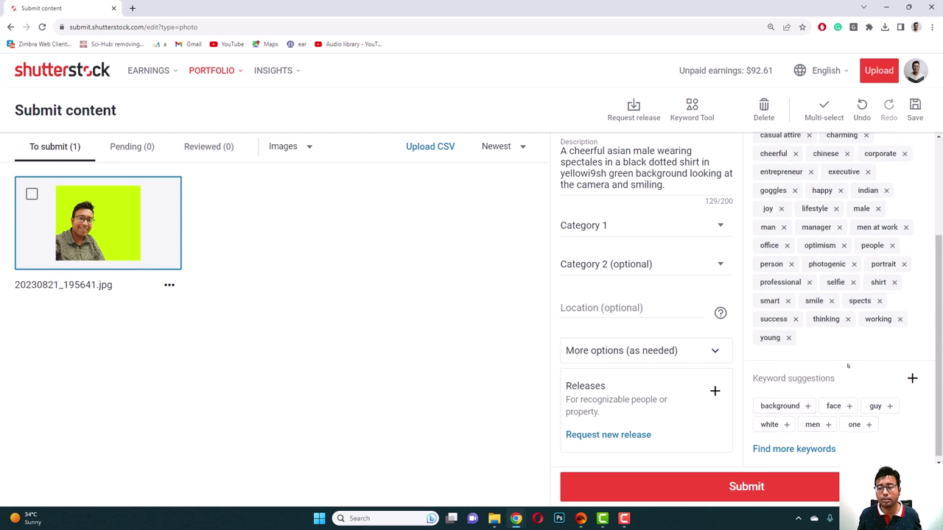
click(868, 424)
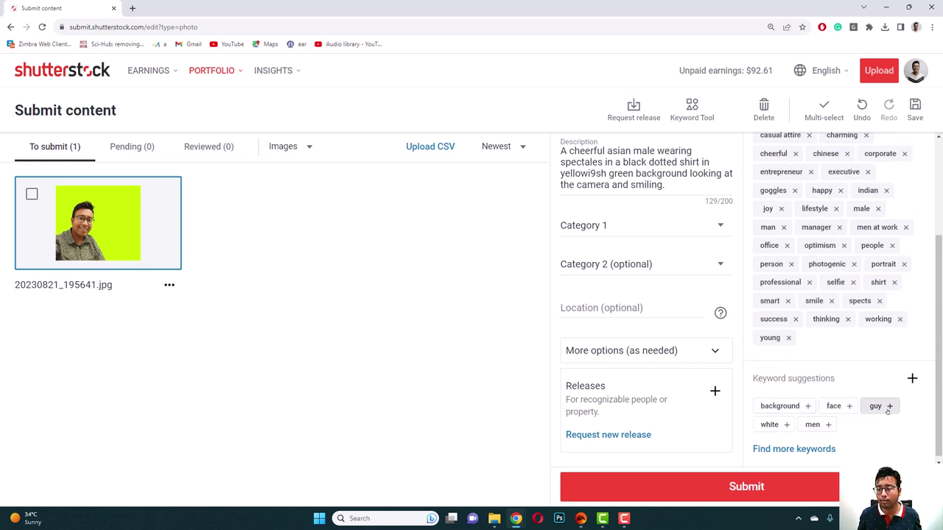
click(889, 406)
click(849, 405)
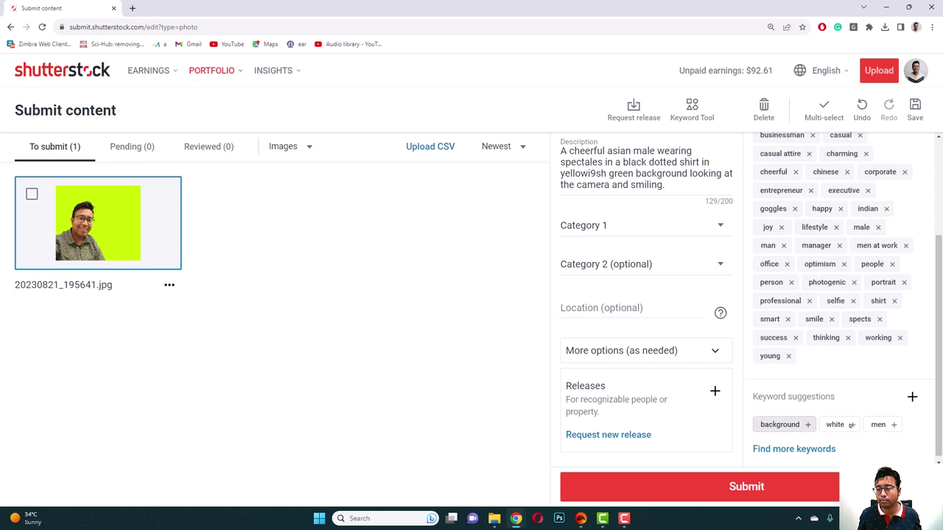
click(895, 425)
scroll(621, 282, up, 3)
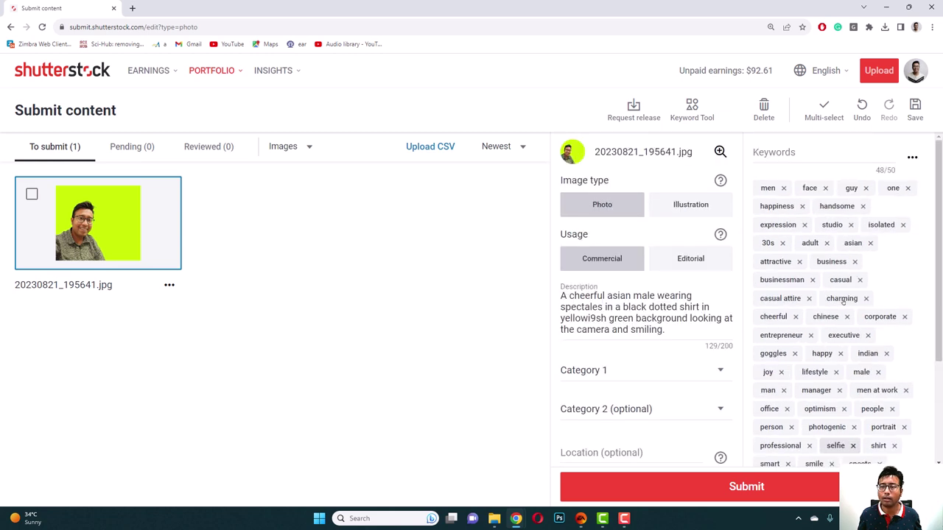
Step: Attach the existing model release for the South Asian male aged 30–39 to the portrait
scroll(621, 282, down, 3)
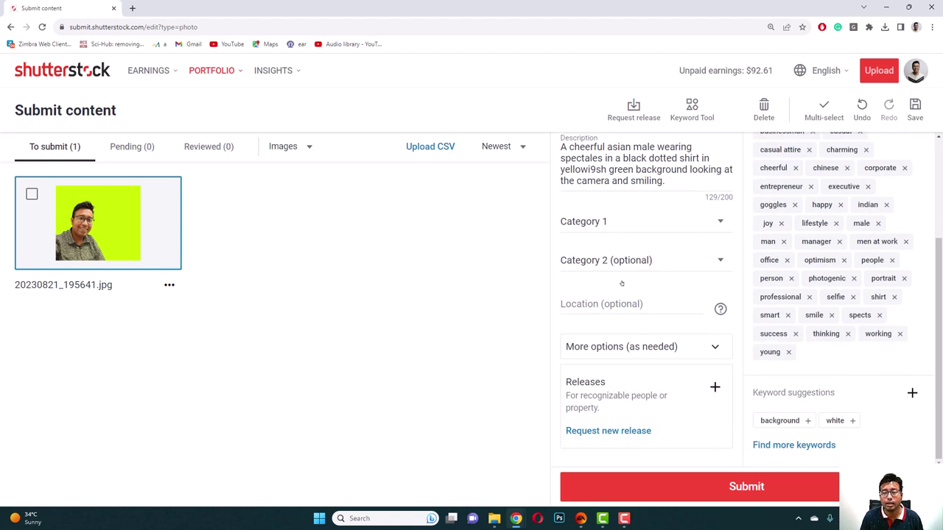
click(714, 386)
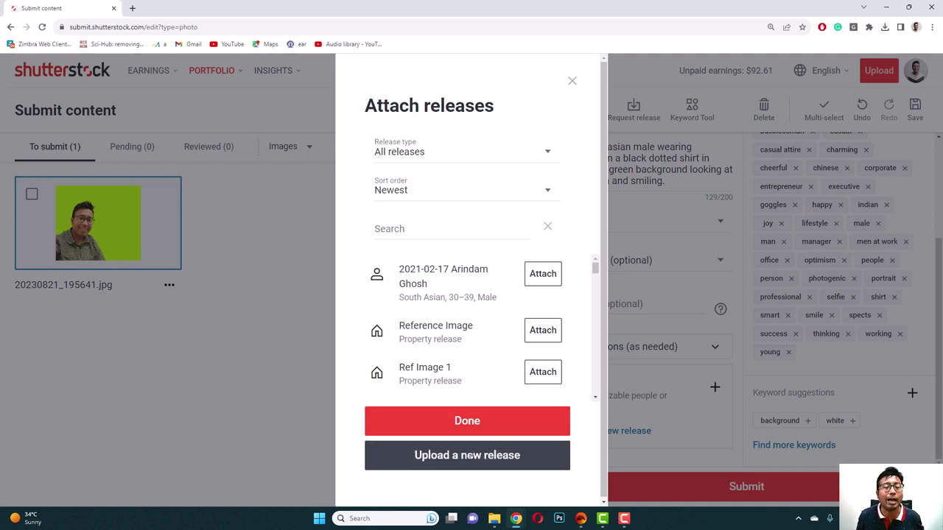
click(536, 283)
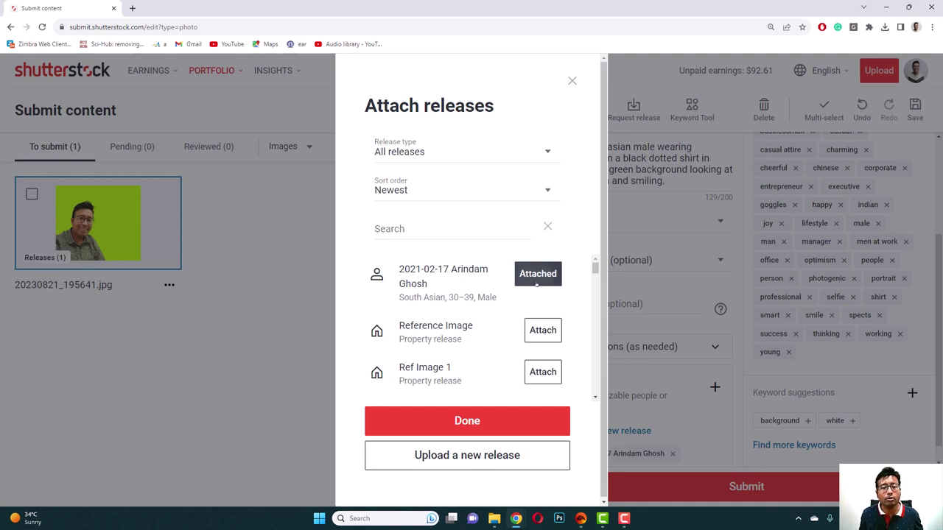
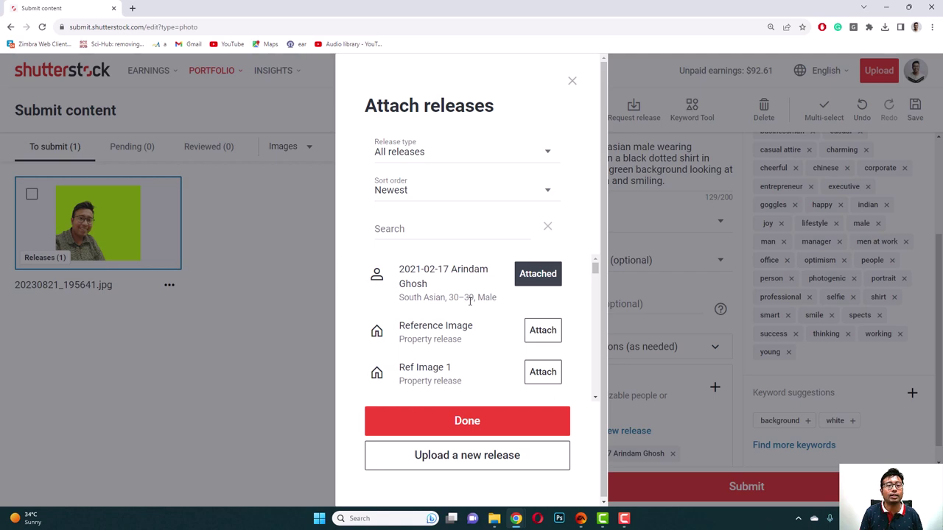
click(479, 420)
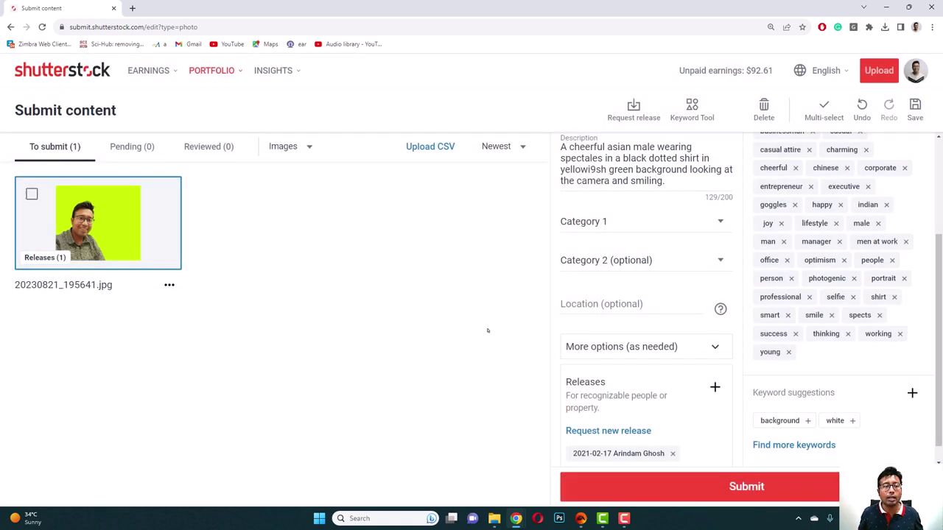
Step: Set the portrait's Category 1 to People
click(614, 232)
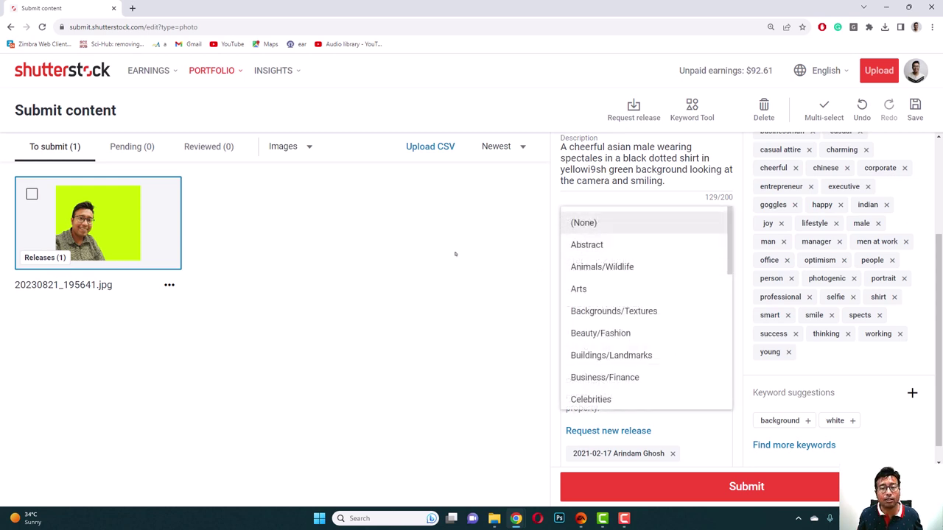
scroll(611, 294, down, 4)
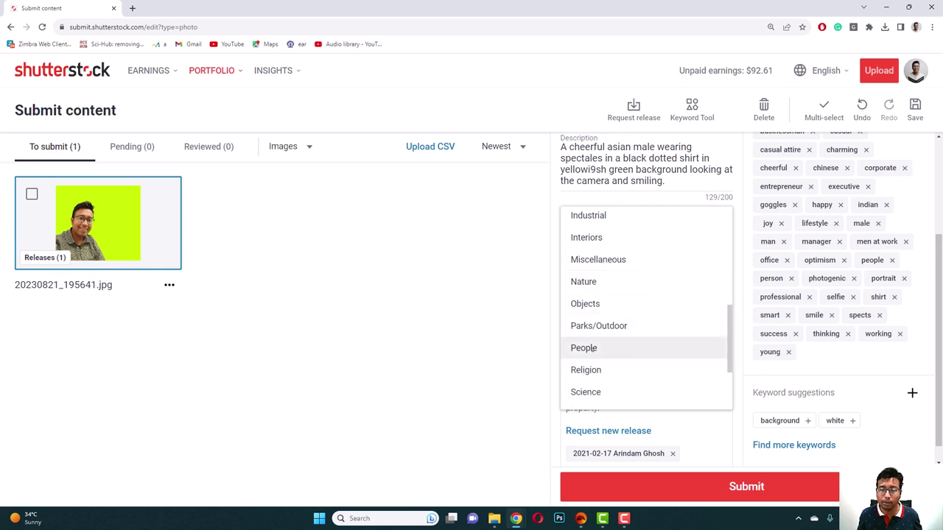
click(611, 347)
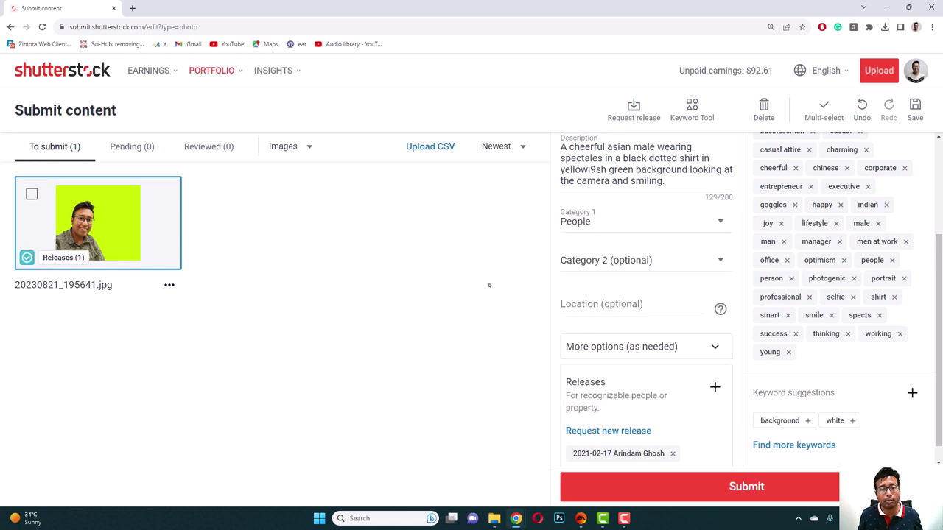
Step: Look through the options for the portrait's Category 2 and set it to Beauty/Fashion
click(618, 262)
scroll(625, 307, down, 1)
scroll(624, 307, down, 3)
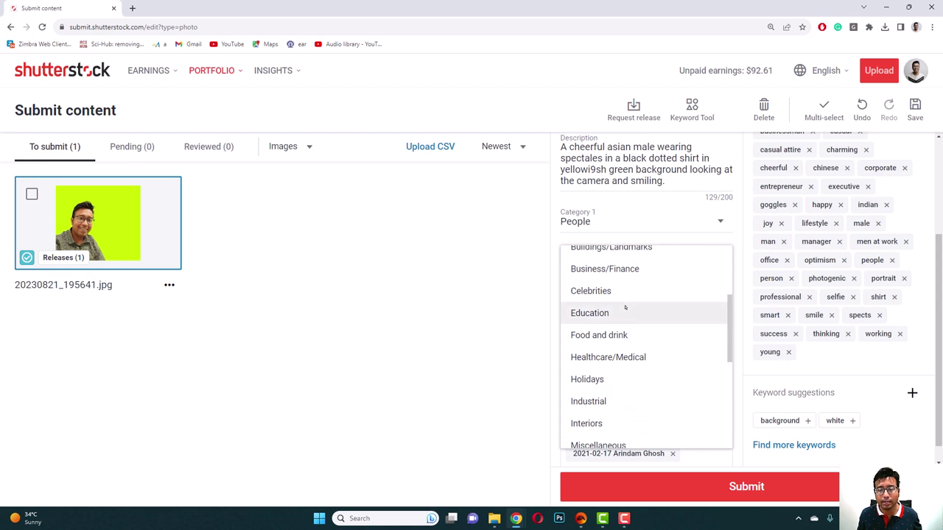
scroll(624, 307, down, 5)
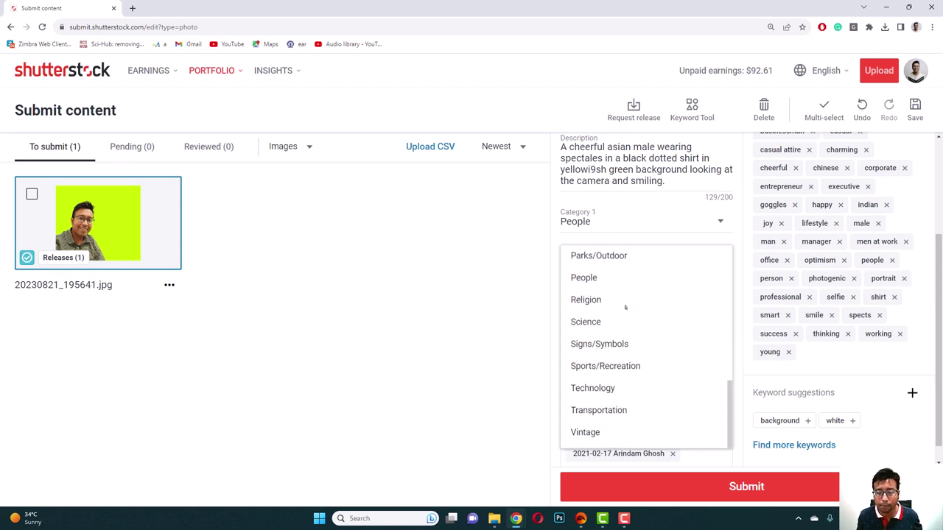
click(457, 317)
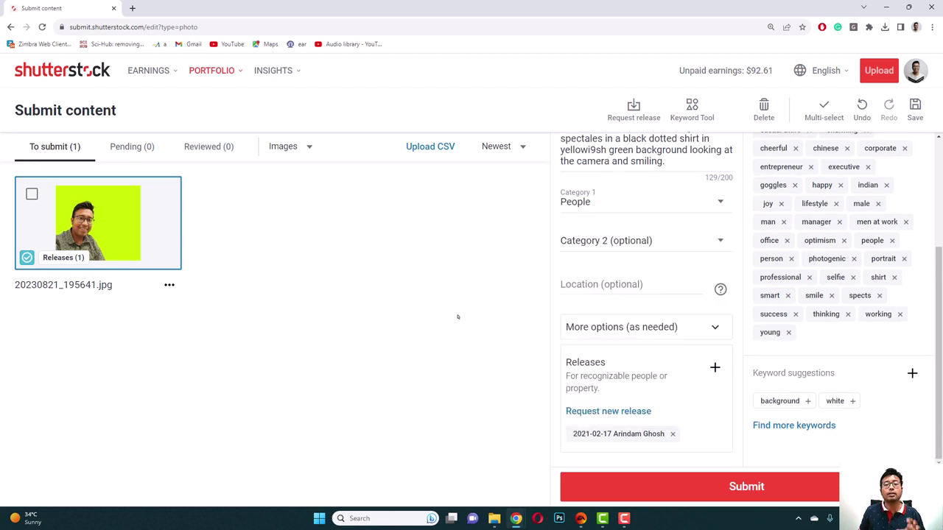
click(587, 244)
scroll(603, 251, up, 5)
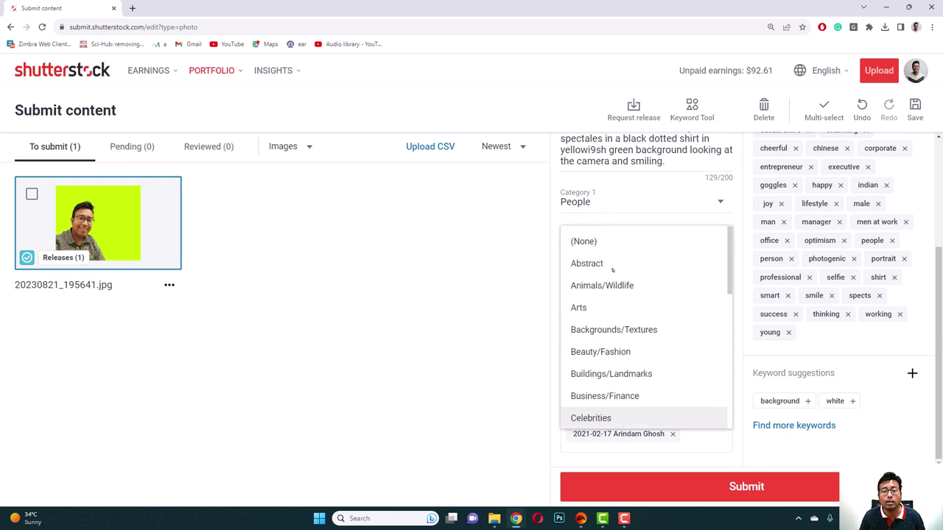
scroll(626, 298, down, 1)
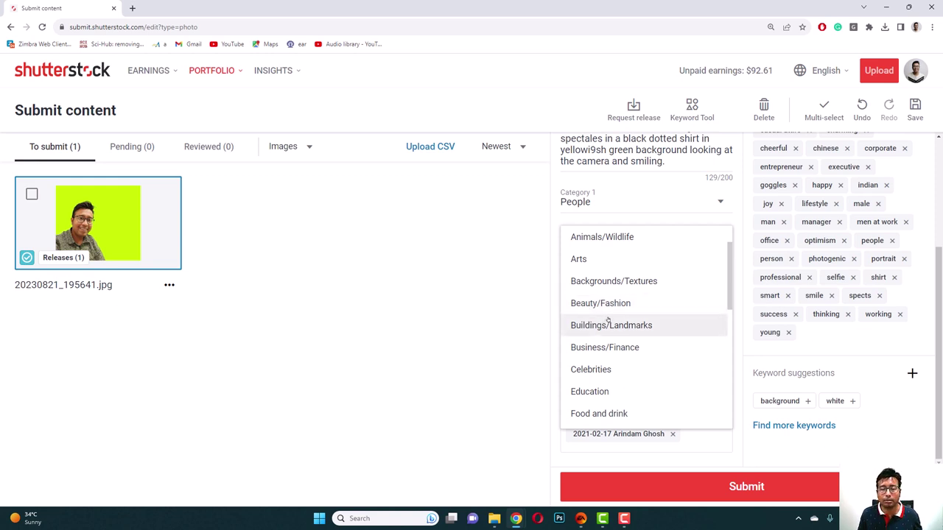
scroll(606, 324, down, 4)
scroll(617, 313, down, 5)
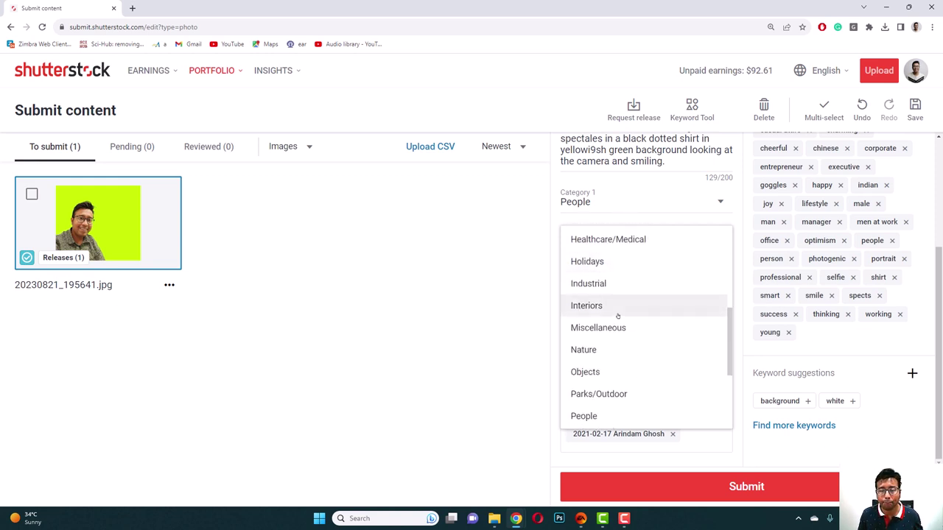
scroll(622, 302, down, 1)
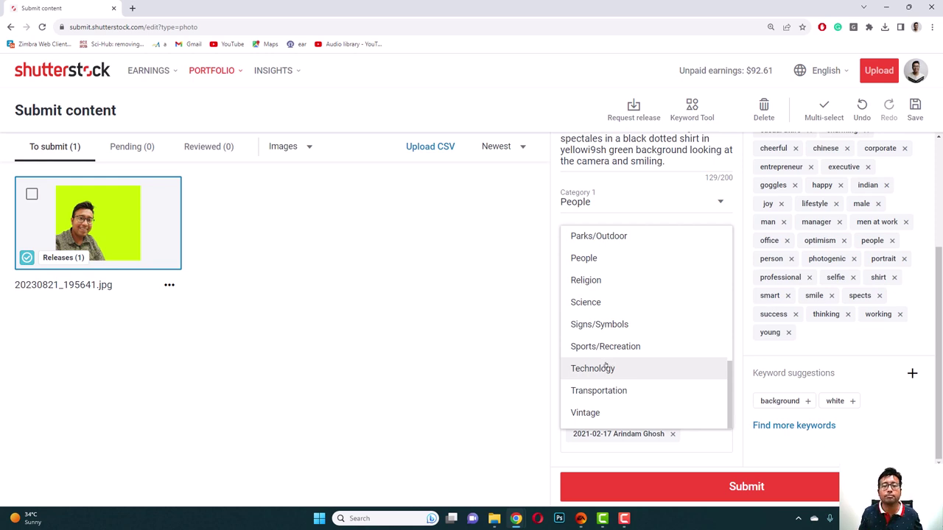
scroll(610, 366, up, 2)
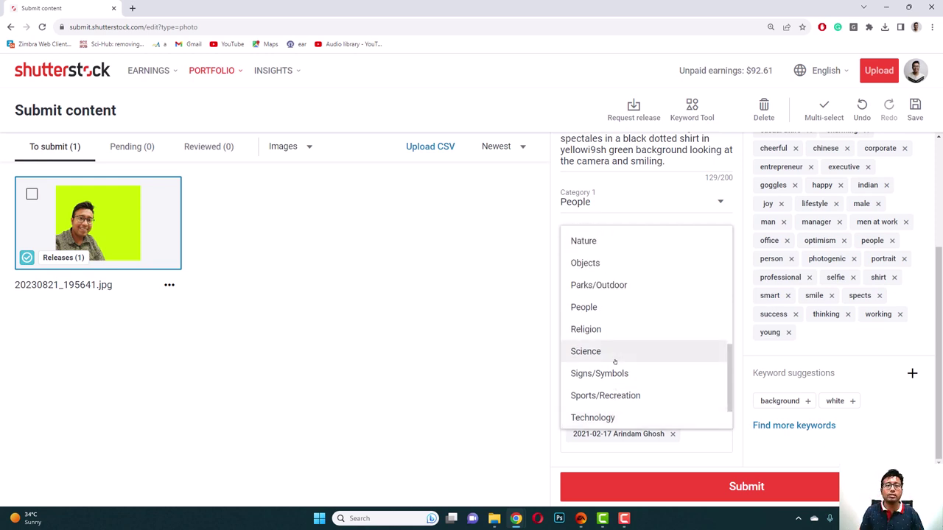
scroll(614, 361, down, 1)
scroll(616, 368, up, 2)
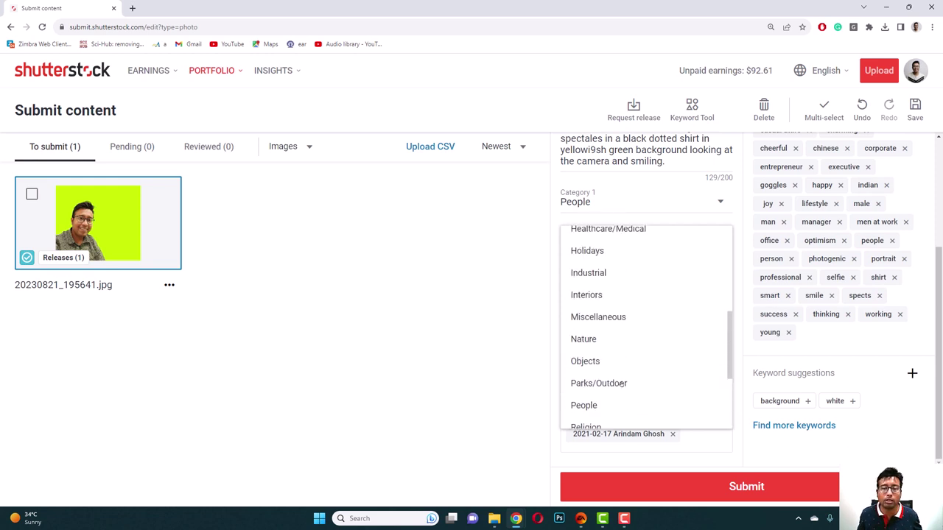
scroll(618, 368, up, 2)
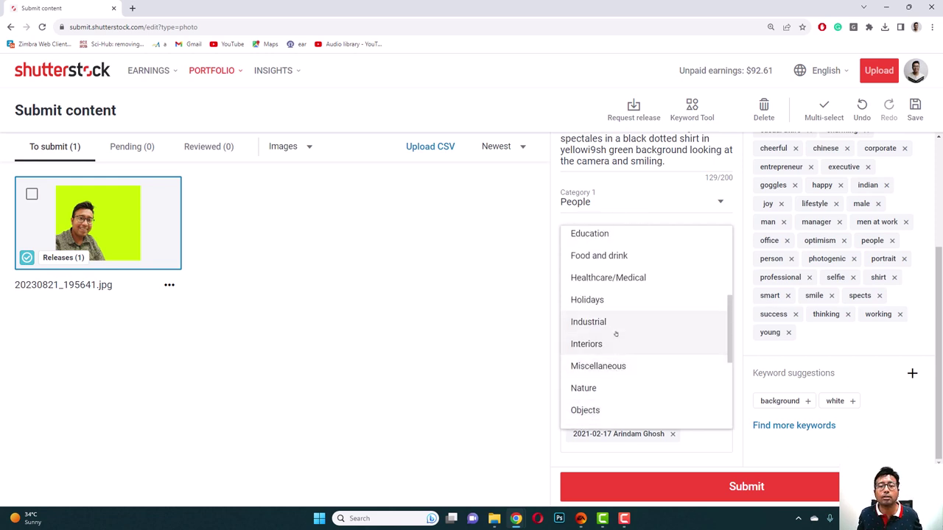
scroll(615, 330, up, 3)
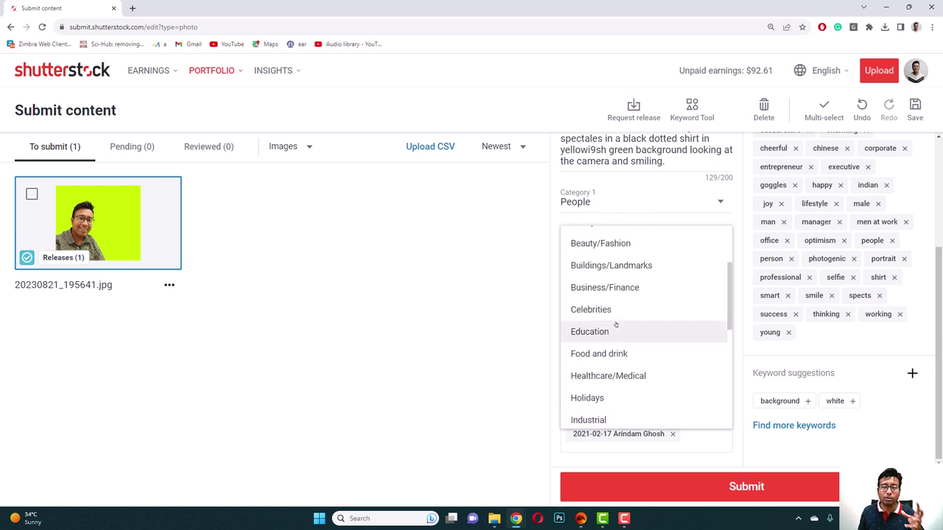
scroll(616, 324, up, 1)
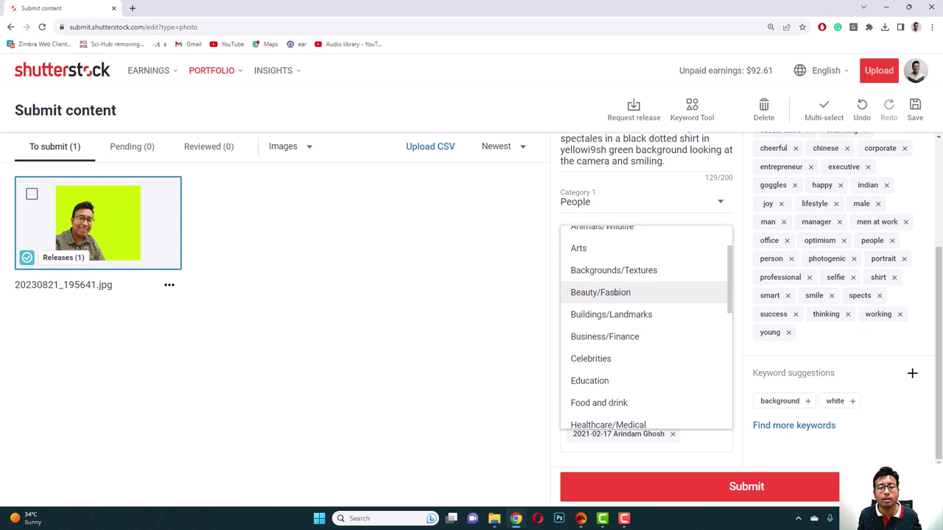
click(616, 294)
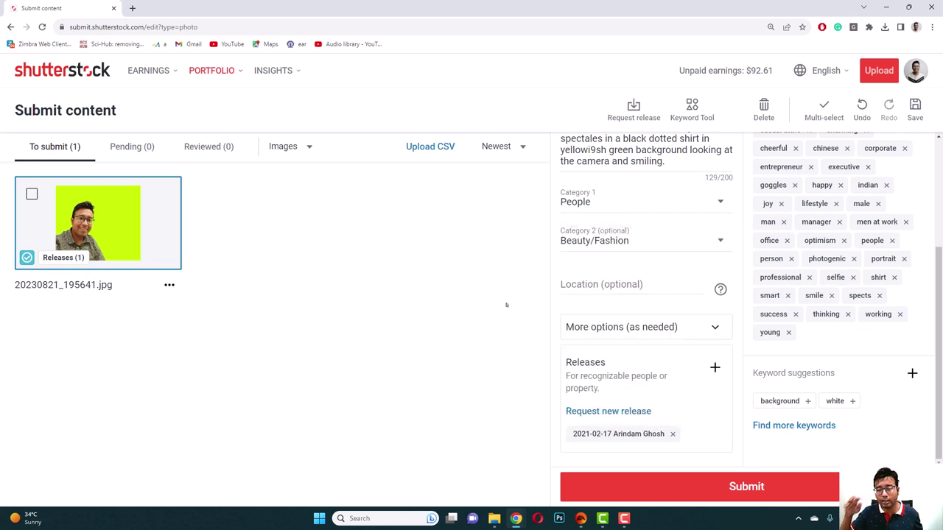
Step: Review the metadata of 20230821_195641.jpg, select the image and submit it for review
scroll(758, 307, up, 3)
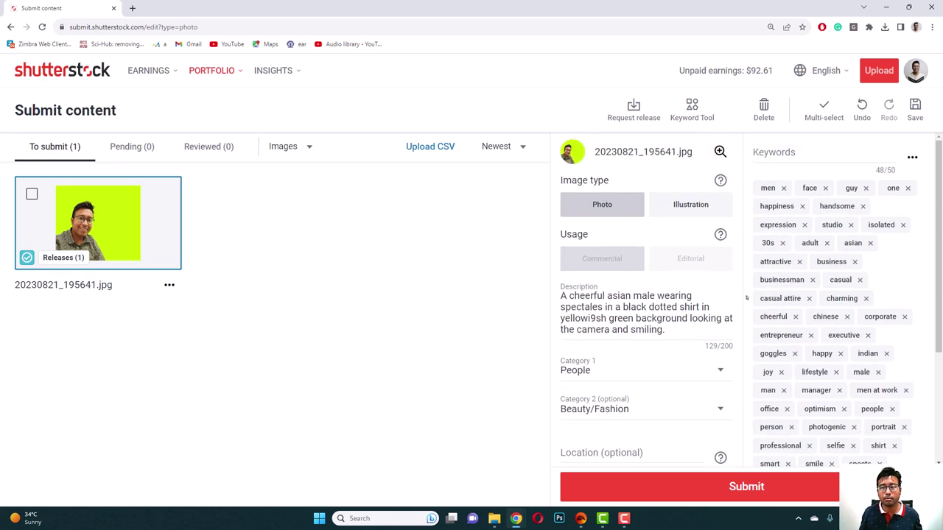
scroll(758, 306, down, 3)
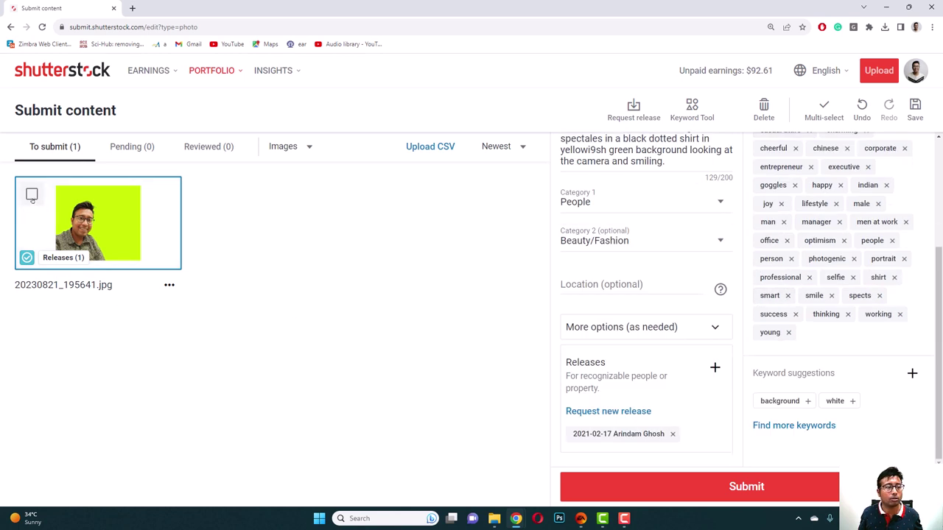
click(32, 195)
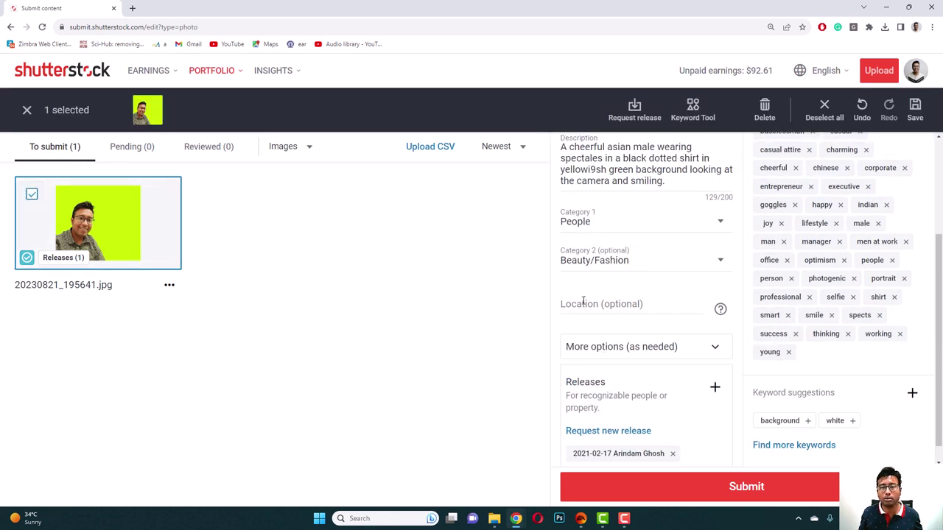
click(744, 486)
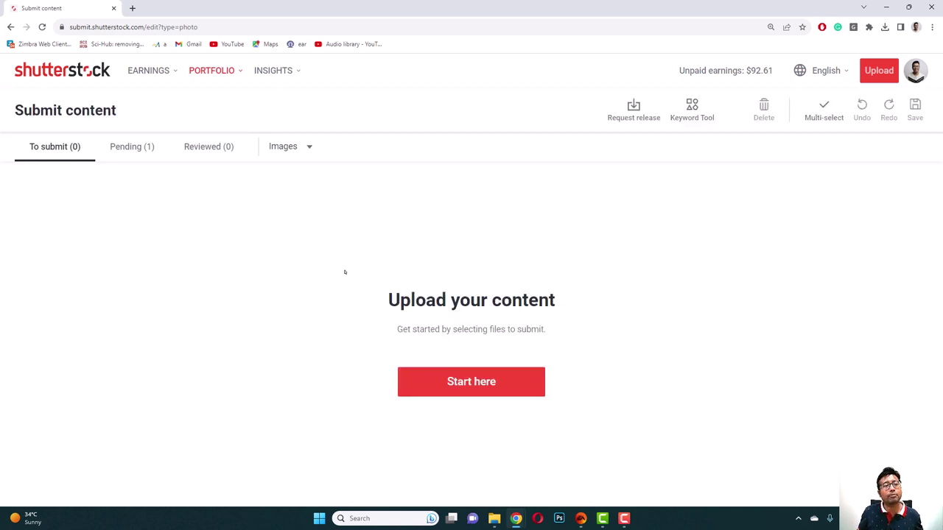
Step: Check the pending and reviewed image lists, ending on the pending submissions
click(131, 146)
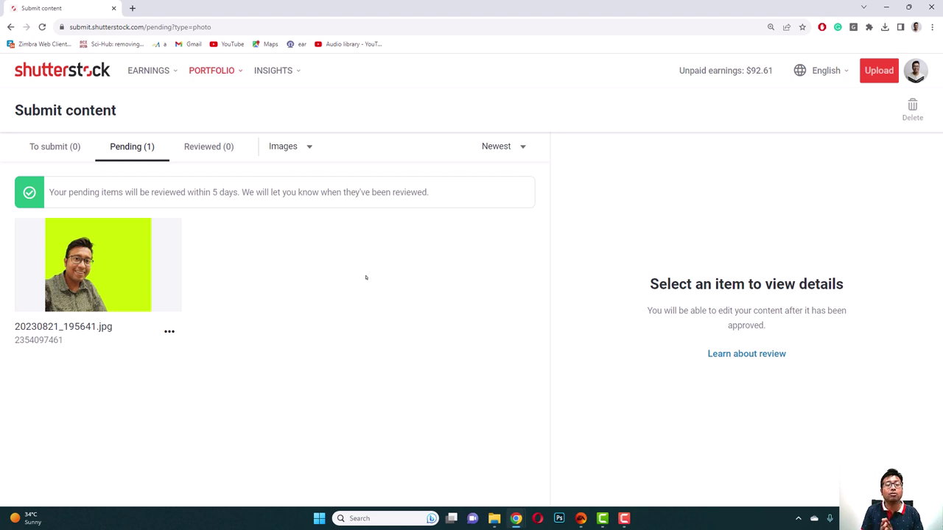
click(208, 146)
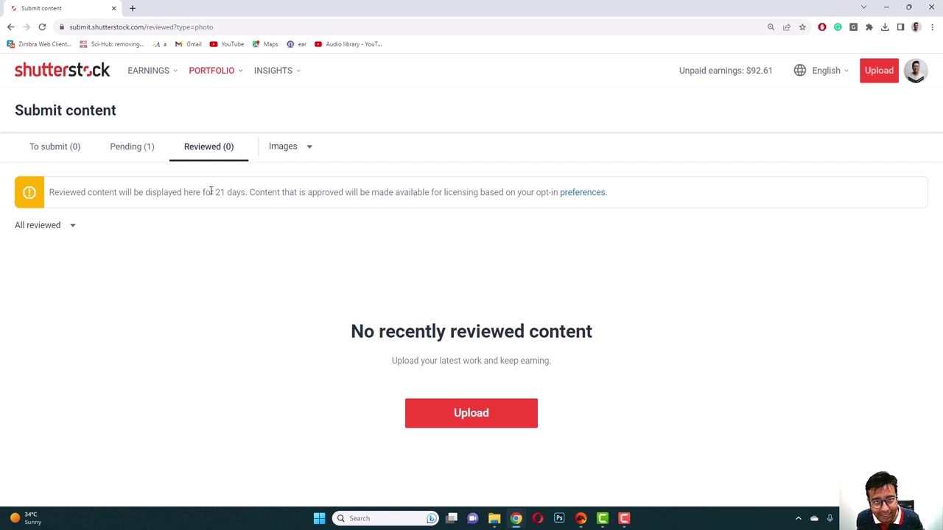
click(129, 151)
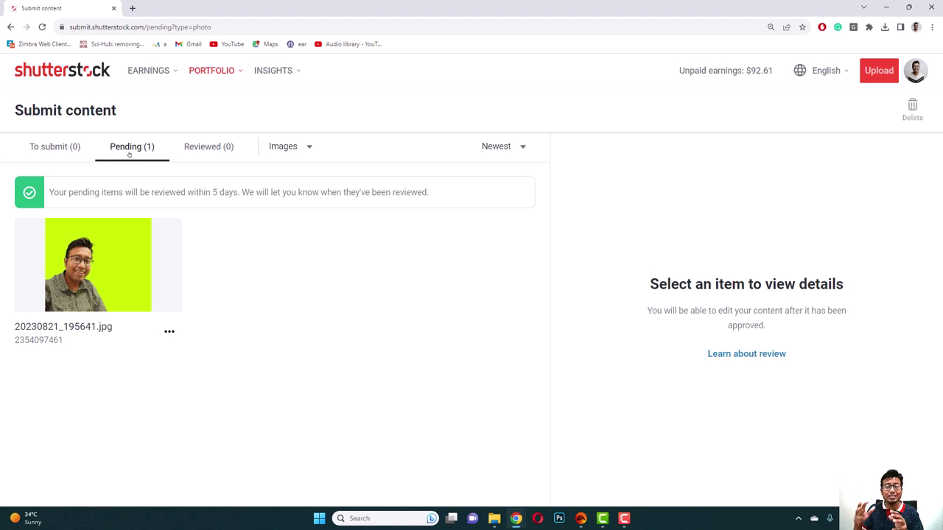
Step: View the unpaid earnings summary and examine the payout information in the account settings
click(763, 69)
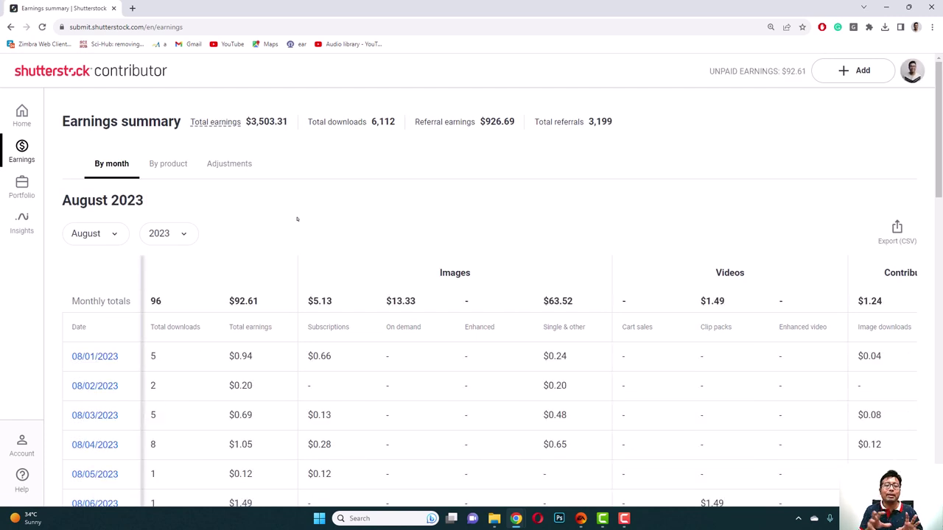
click(21, 441)
click(151, 137)
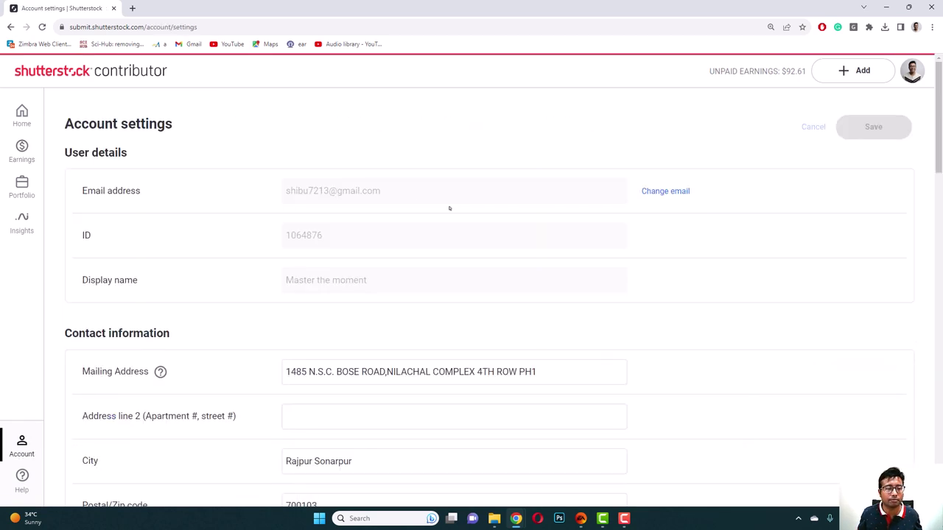
scroll(473, 214, down, 4)
scroll(475, 216, down, 5)
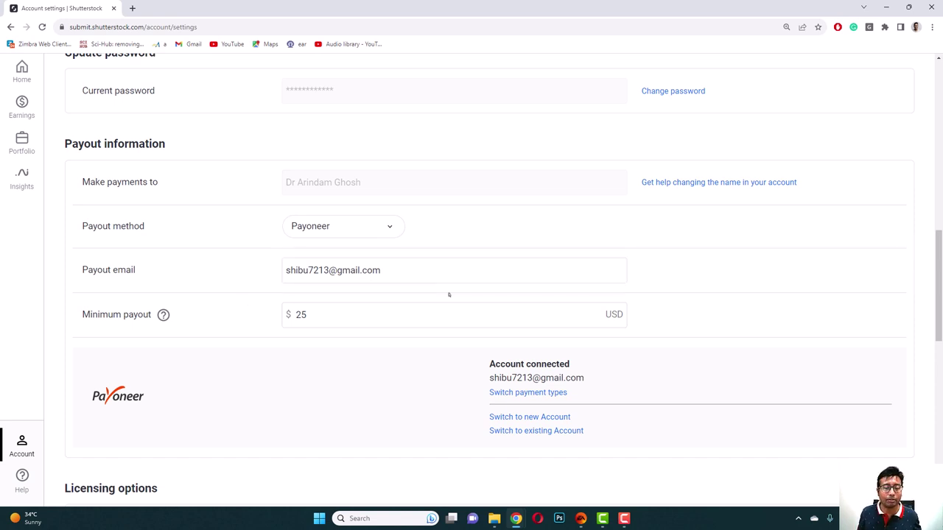
scroll(448, 293, down, 2)
scroll(449, 295, up, 2)
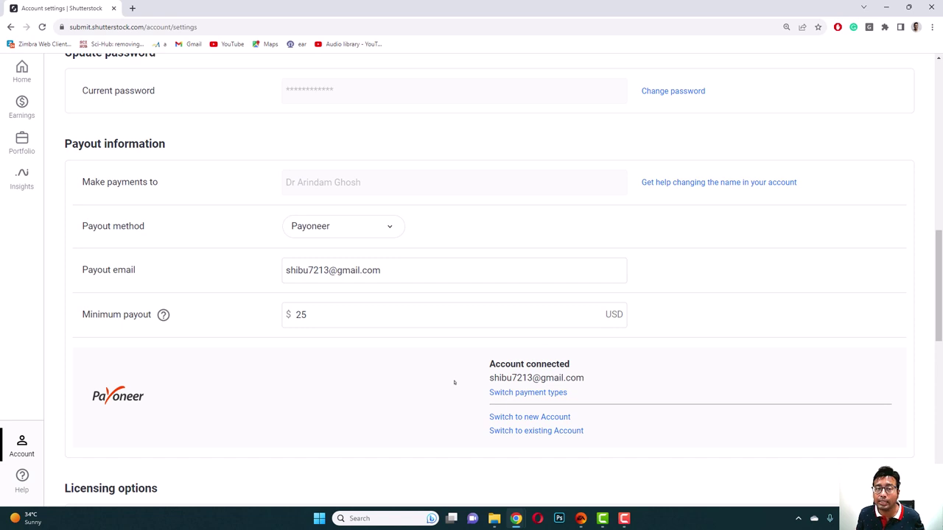
scroll(454, 382, up, 1)
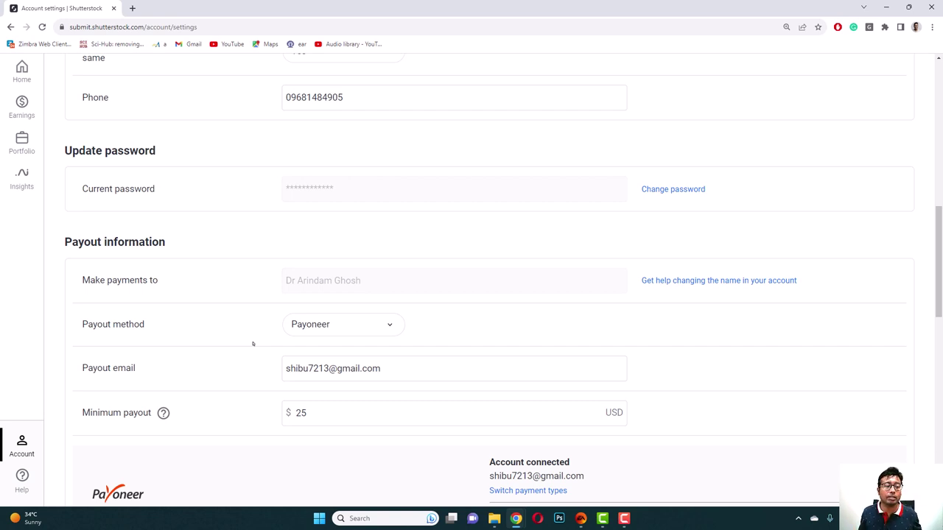
scroll(253, 343, up, 8)
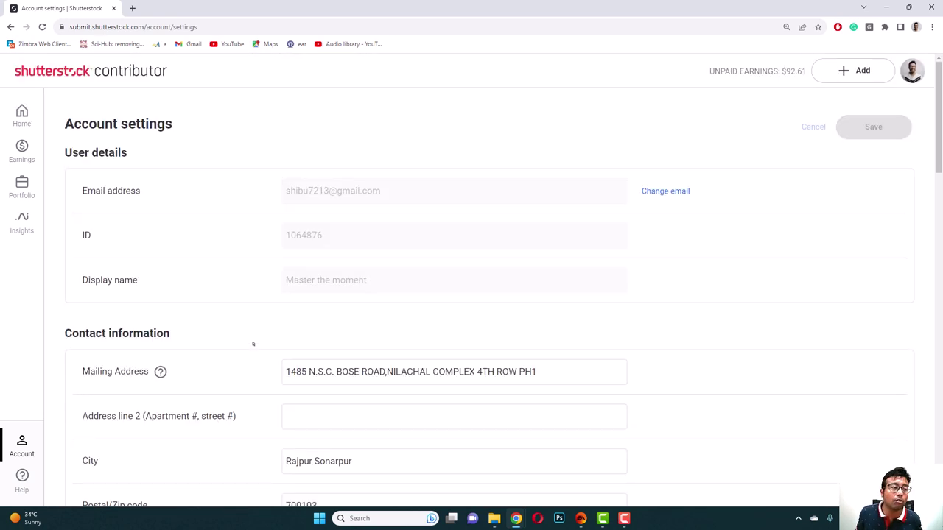
Step: Open the contributor home dashboard and examine the portfolio status and lifetime earnings
click(21, 114)
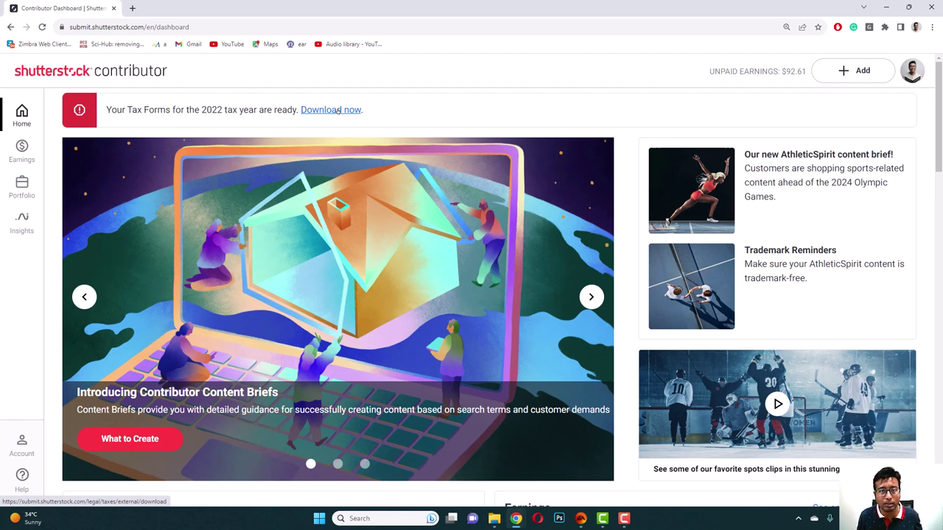
scroll(413, 192, down, 7)
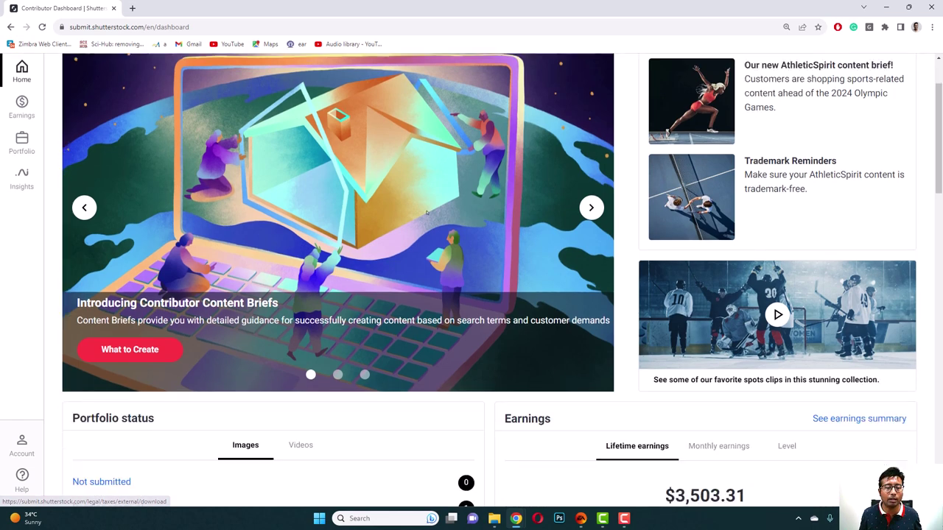
scroll(431, 214, up, 3)
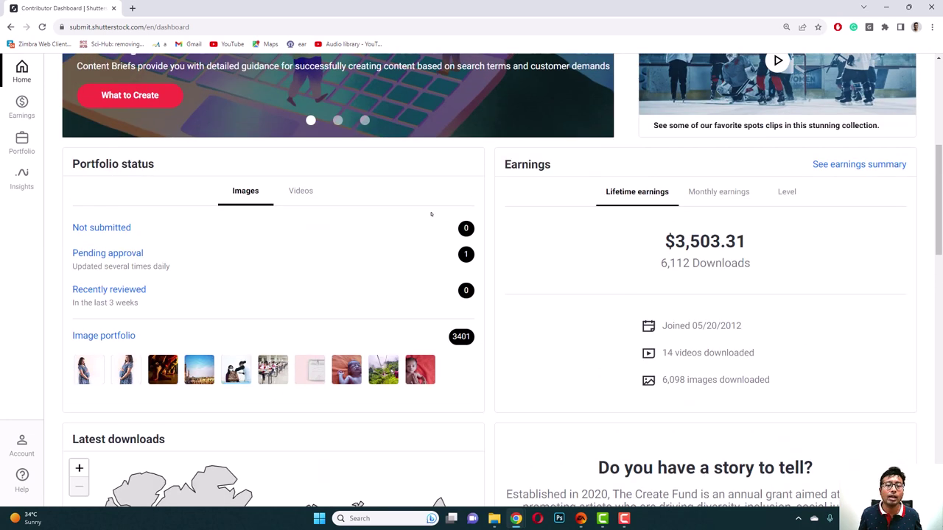
scroll(444, 232, up, 3)
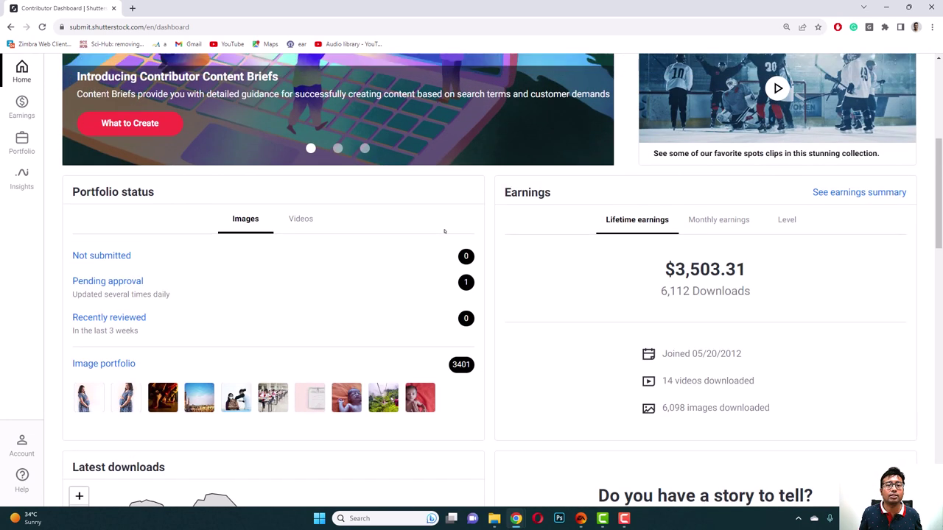